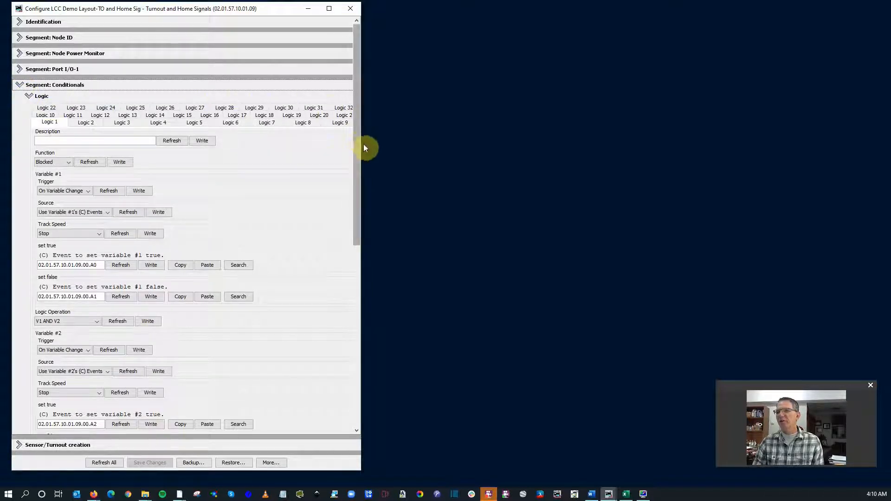
- Widen the node configuration window and look through the Function options of Logic 1
drag(361, 143, 422, 136)
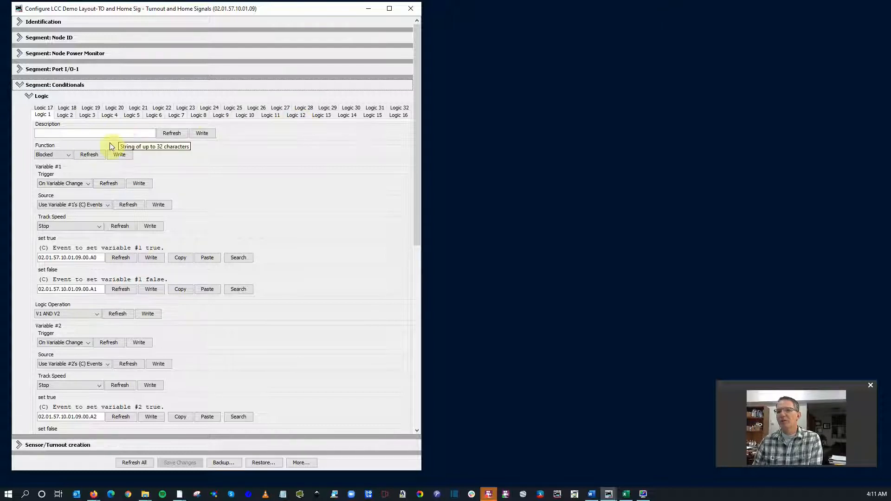
click(68, 154)
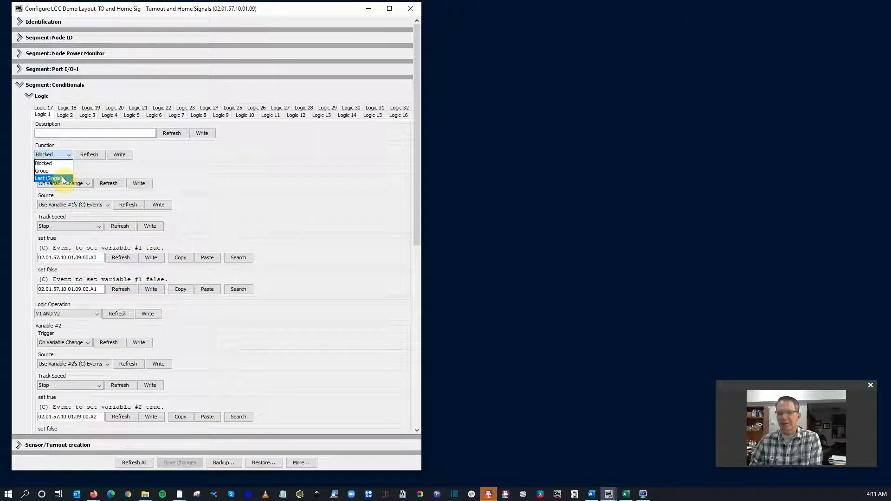
click(93, 167)
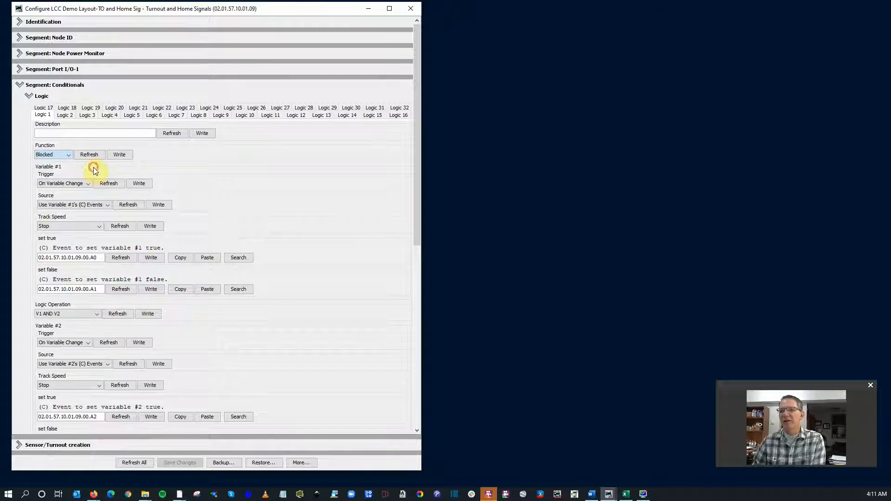
- Examine the Trigger, Source and Track Speed options of Variable #1 in Logic 1, leaving the settings as they are
scroll(42, 170, down, 3)
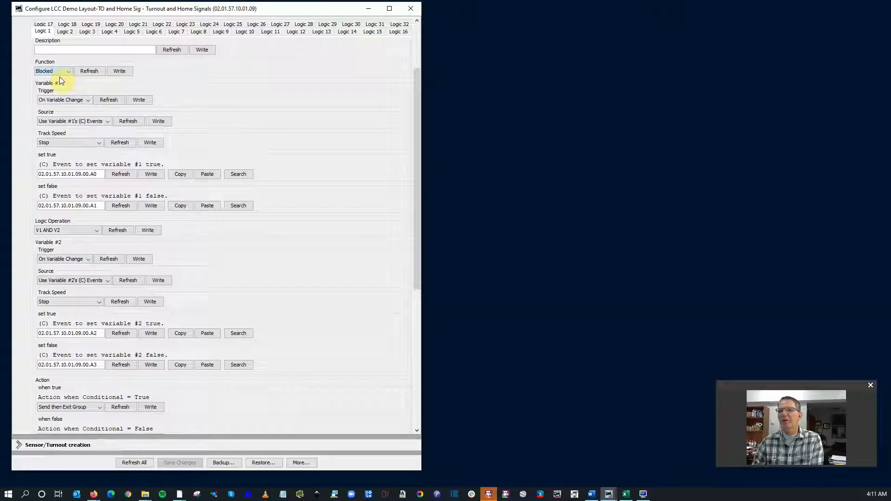
click(86, 100)
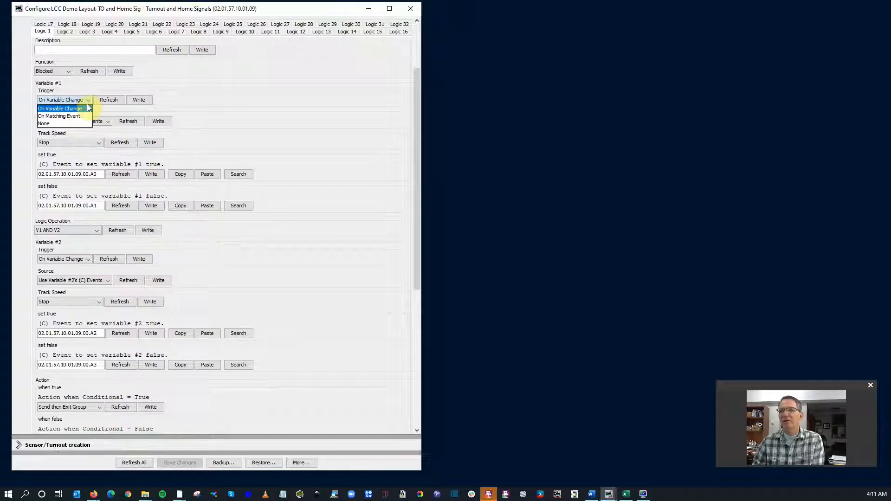
click(175, 101)
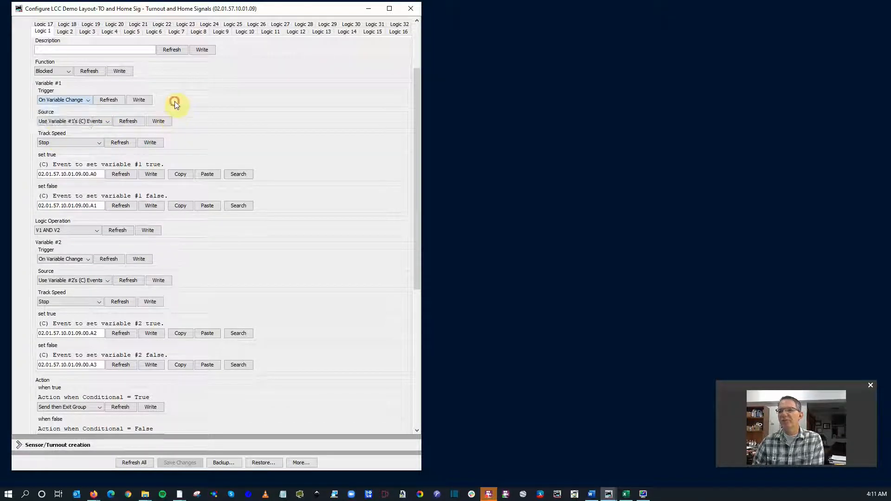
click(106, 122)
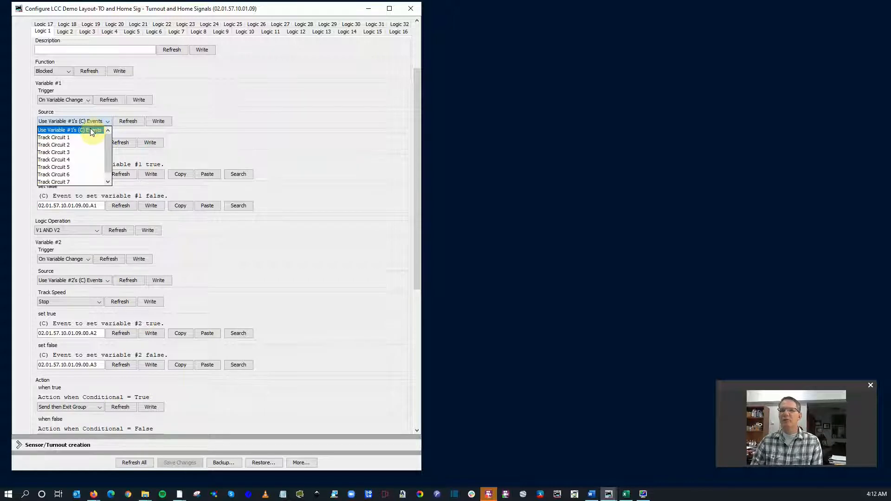
click(91, 132)
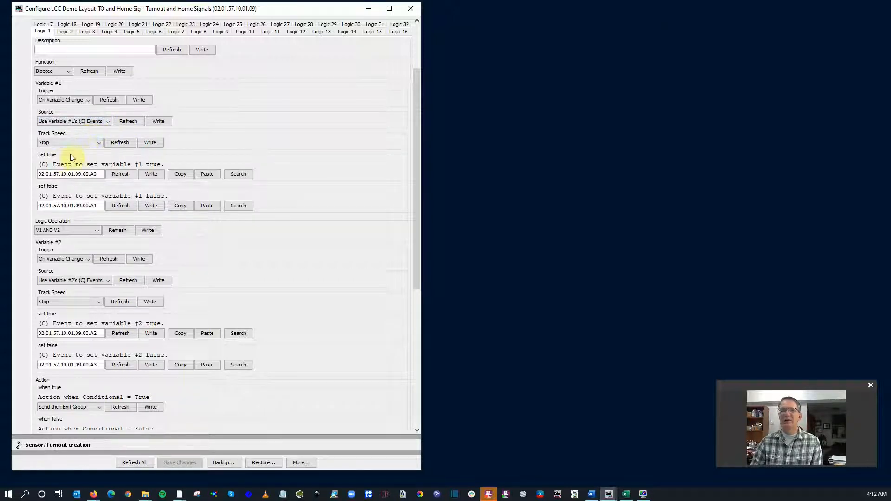
click(99, 144)
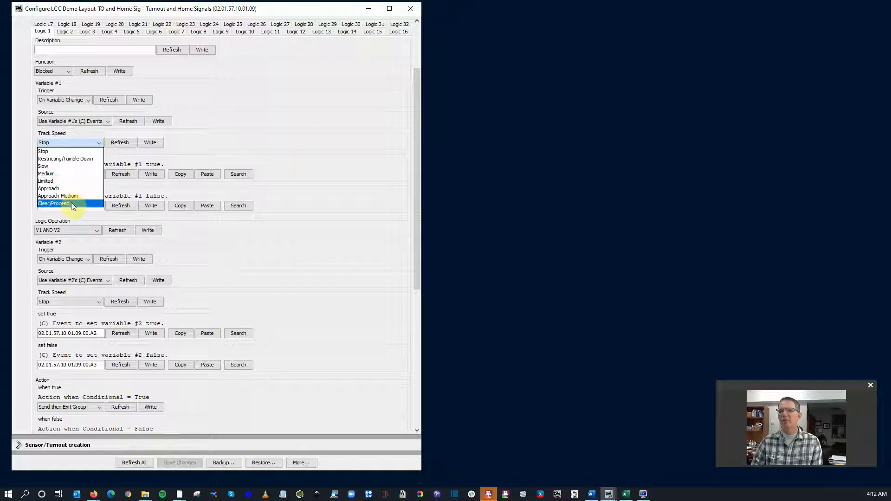
click(225, 135)
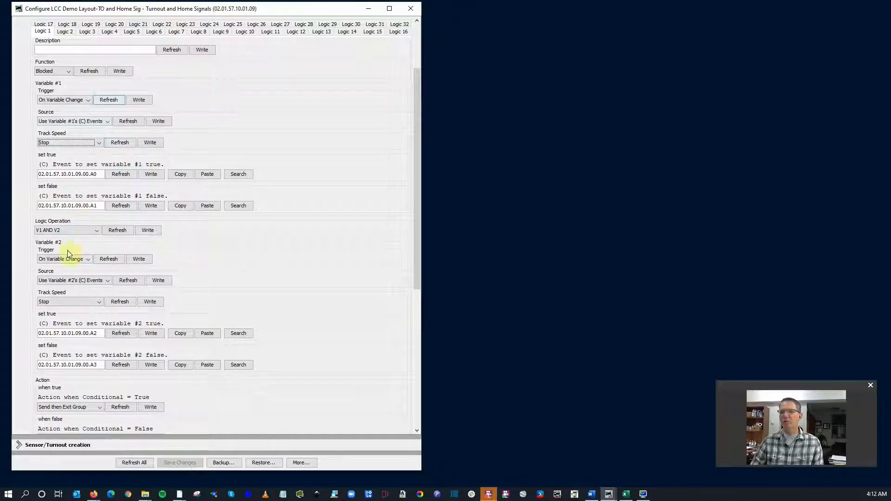
- Review the Variable #2 fields and the available Logic Operation options of Logic 1
scroll(94, 233, down, 3)
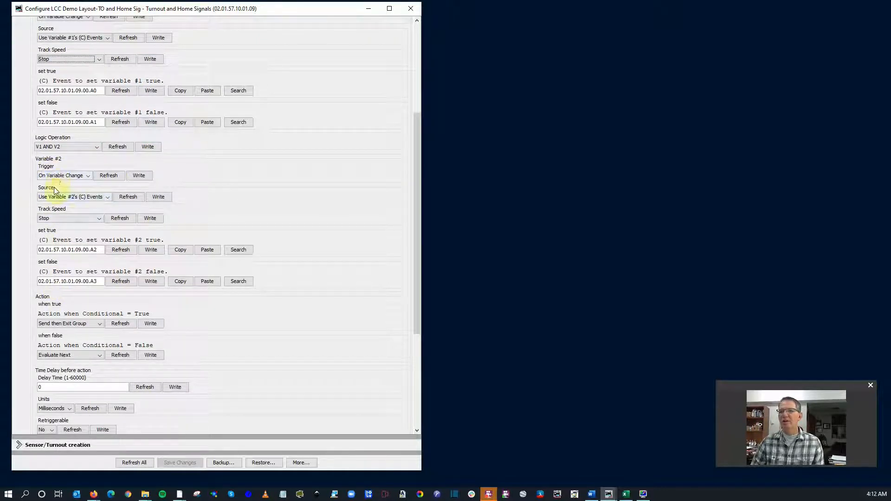
scroll(55, 286, up, 3)
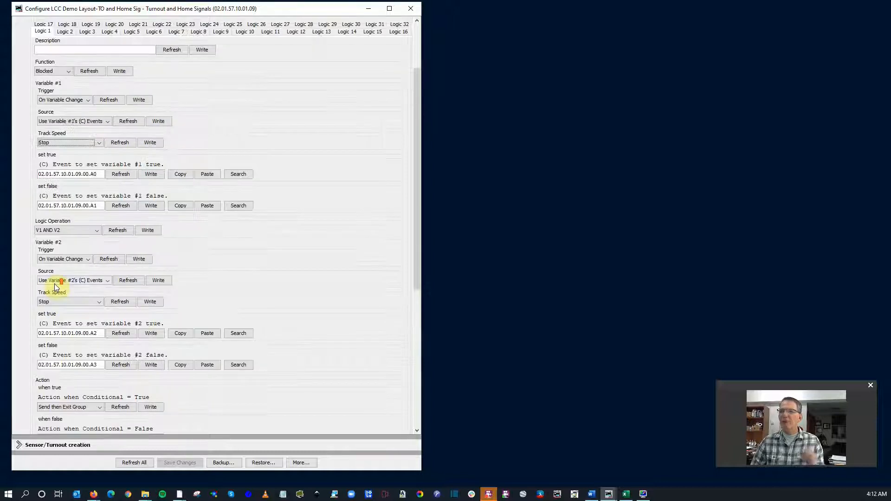
click(96, 229)
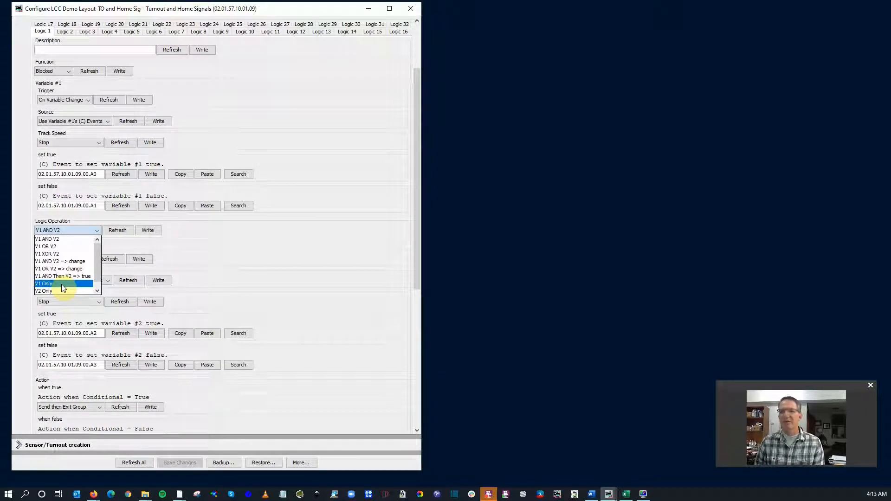
click(236, 264)
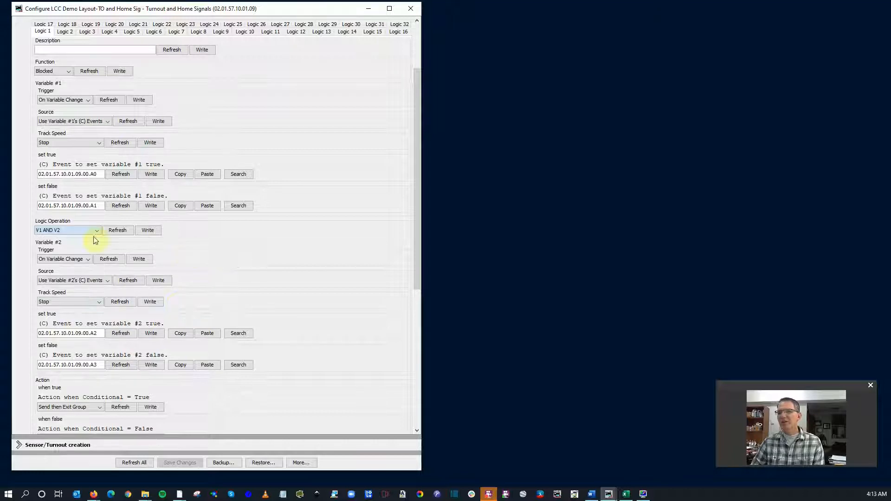
- Examine the action options offered when the Logic 1 conditional is true
scroll(183, 260, down, 5)
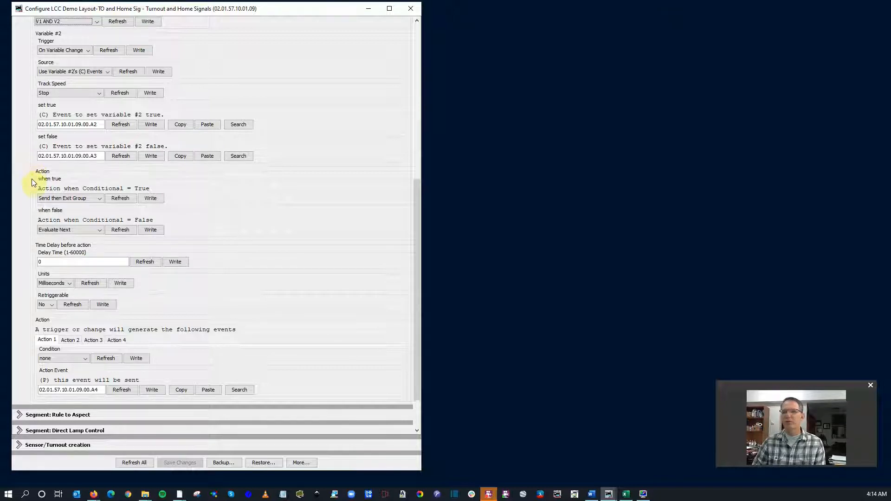
click(101, 199)
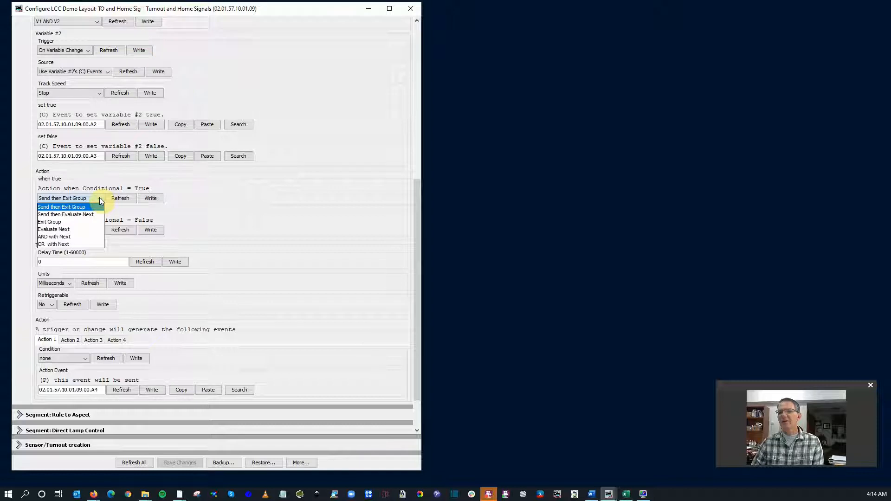
click(99, 197)
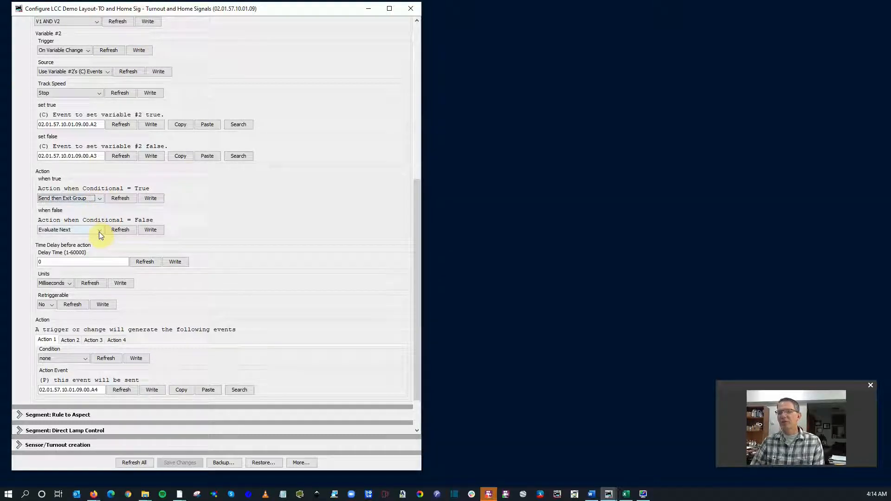
click(100, 197)
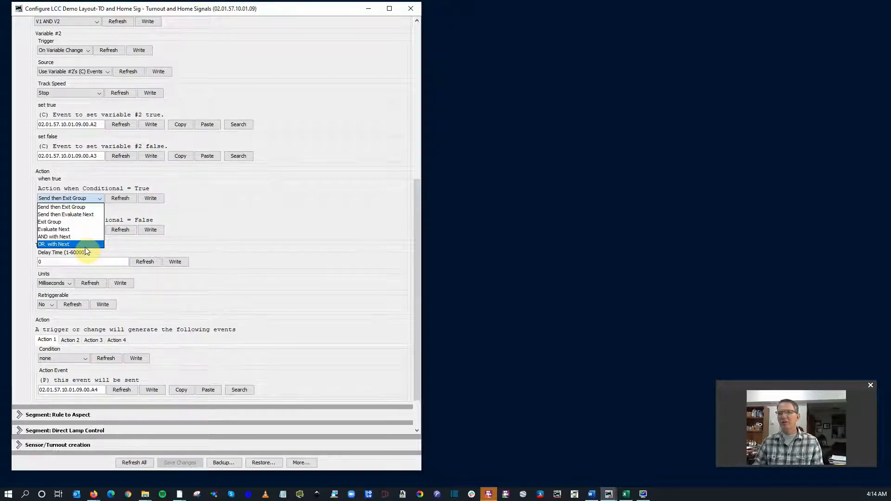
click(223, 216)
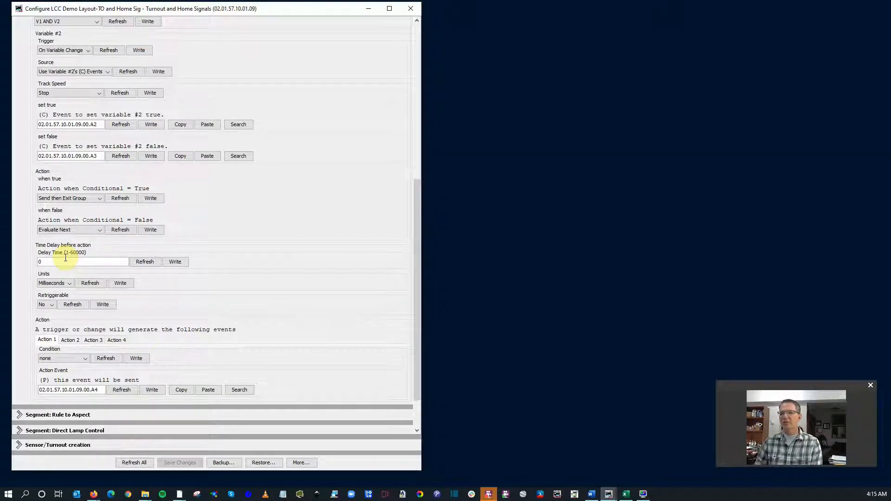
- Examine the time delay units and the Condition options of Action 1 in Logic 1
click(70, 284)
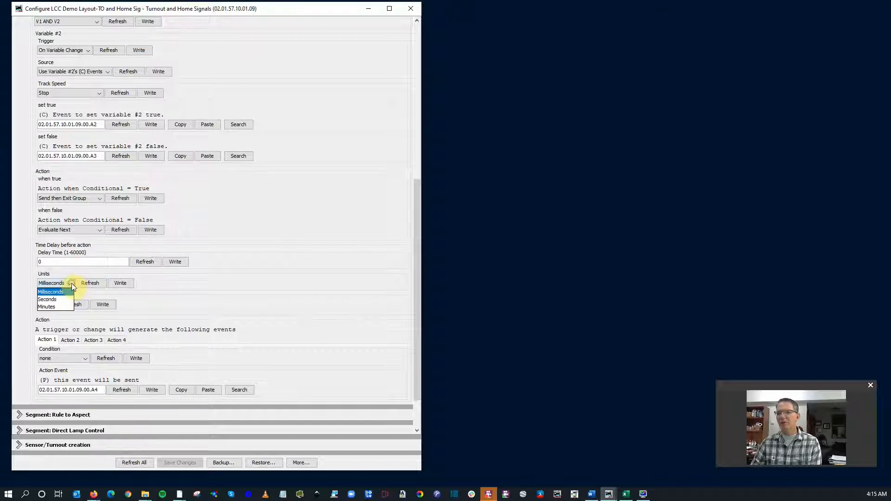
click(72, 283)
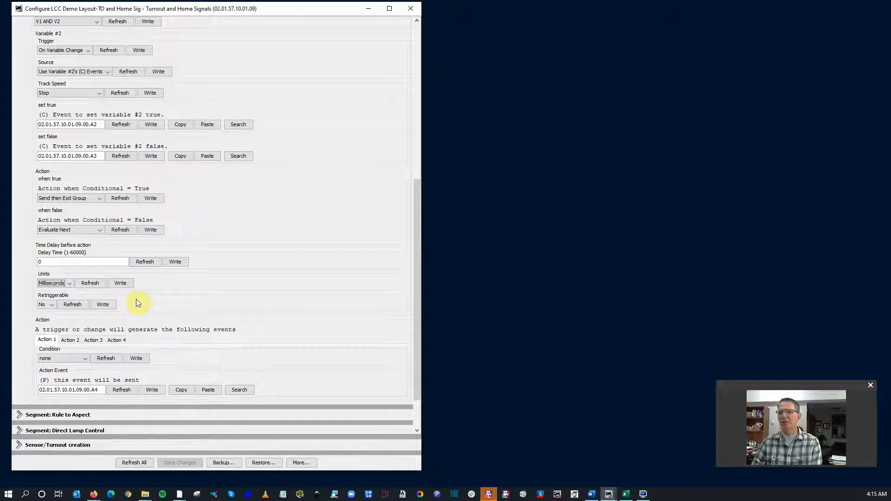
scroll(135, 301, down, 2)
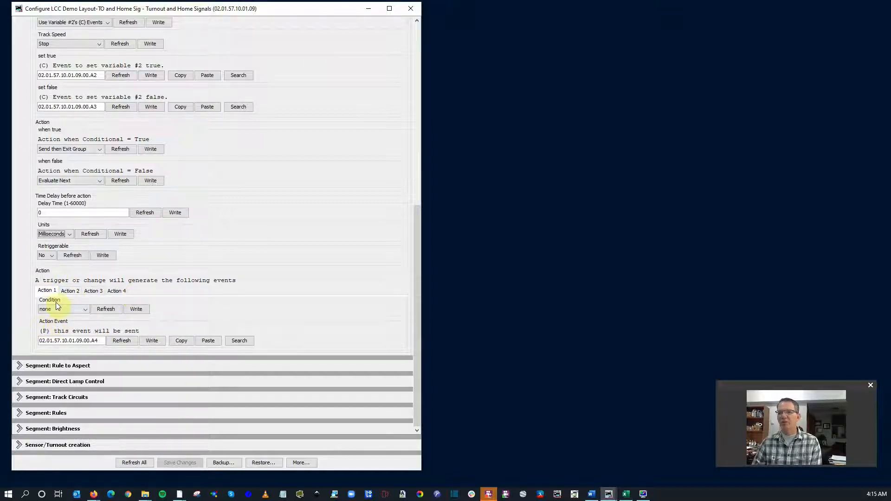
click(83, 311)
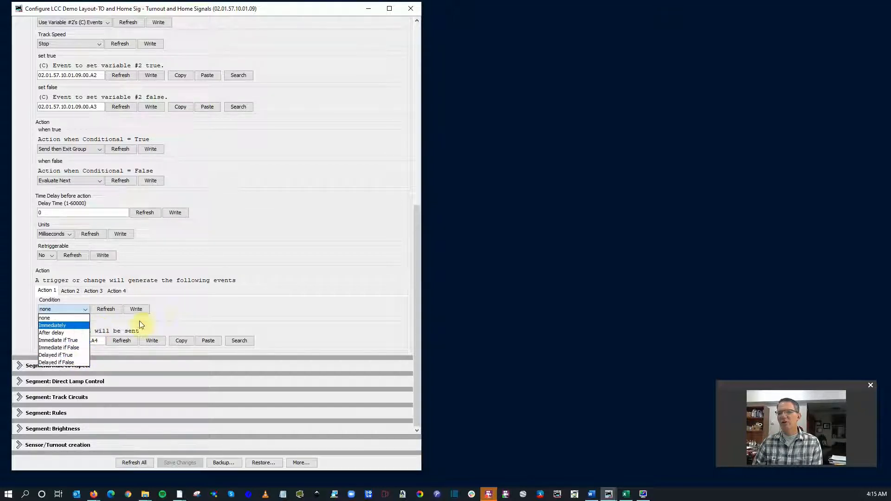
click(186, 306)
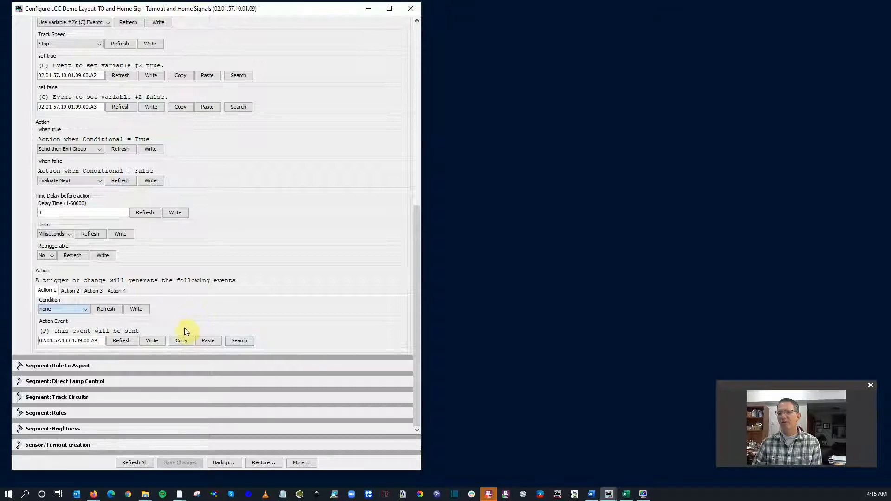
scroll(185, 331, up, 10)
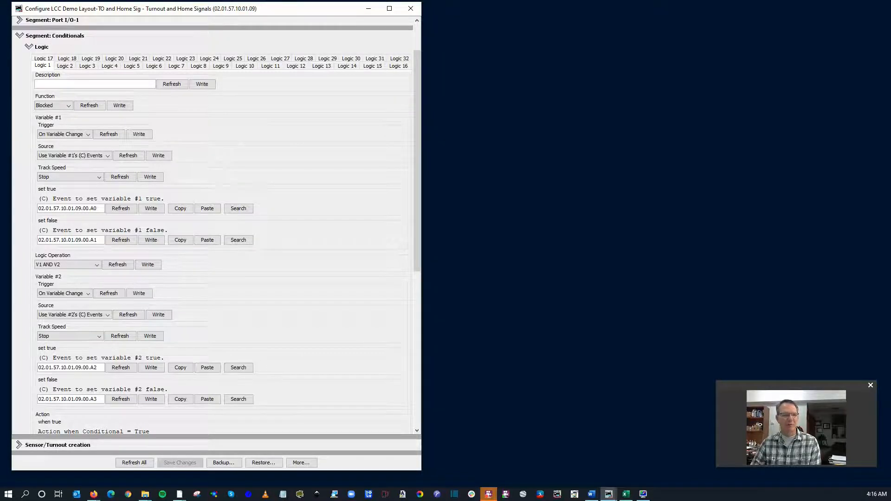
- Switch to the LCC Signal Logic Worksheets workbook in Excel, maximize it and look over the Logic Config Sheet v2 sheet
key(alt+Tab)
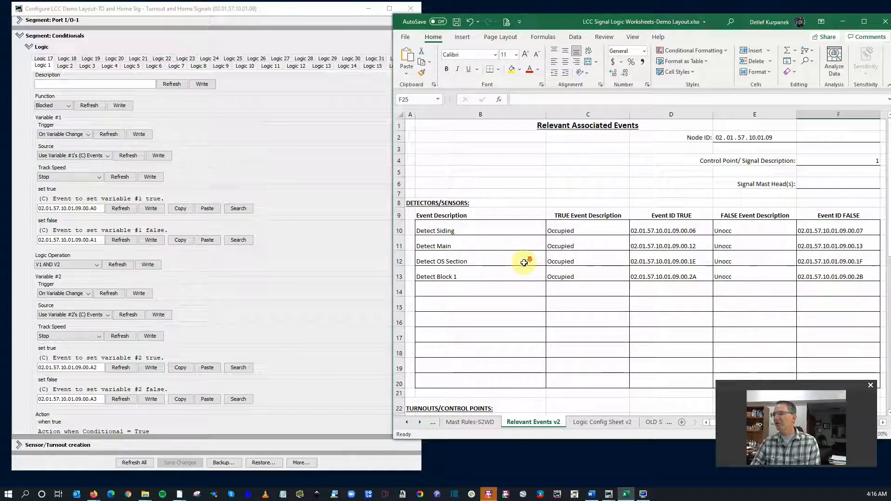
scroll(524, 264, down, 1)
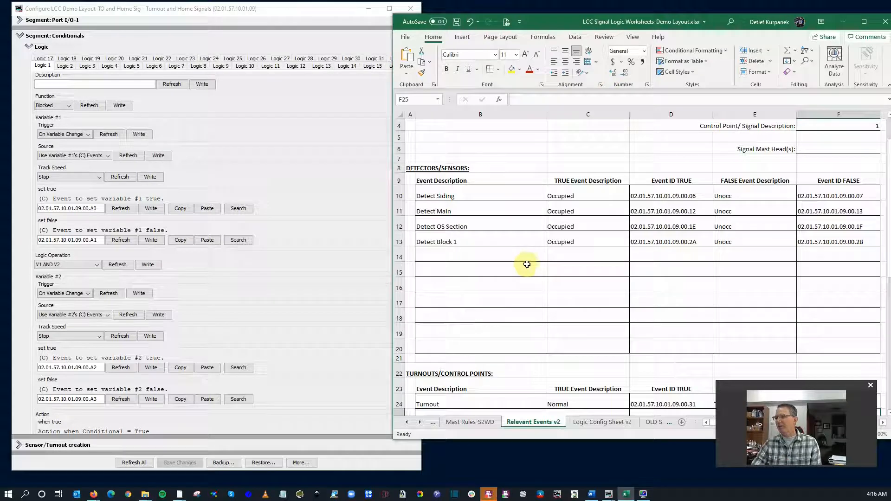
click(603, 423)
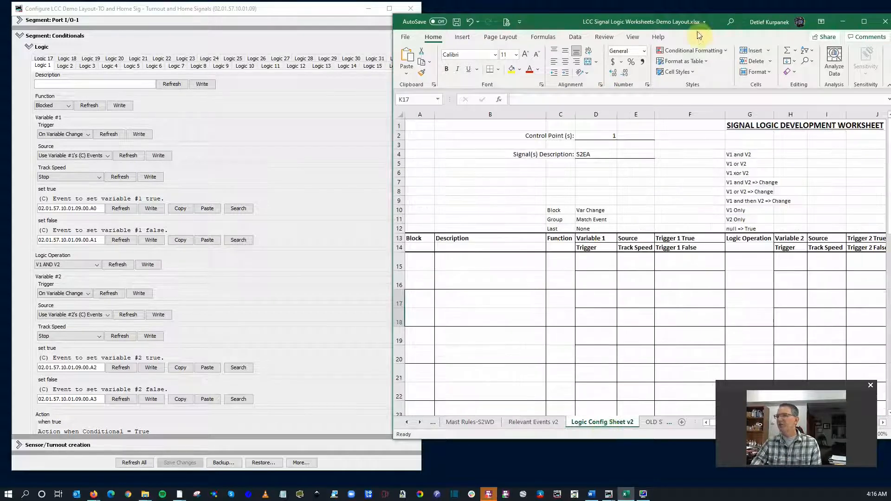
double_click(716, 22)
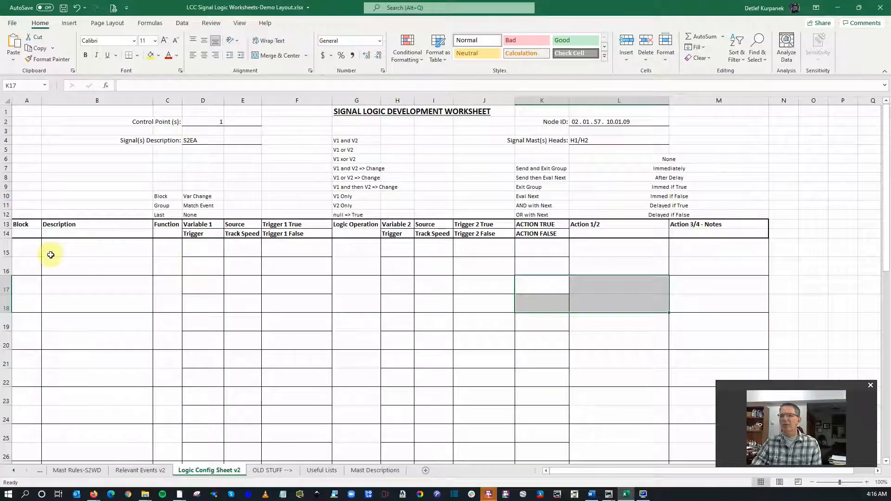
scroll(71, 366, down, 3)
scroll(70, 365, down, 6)
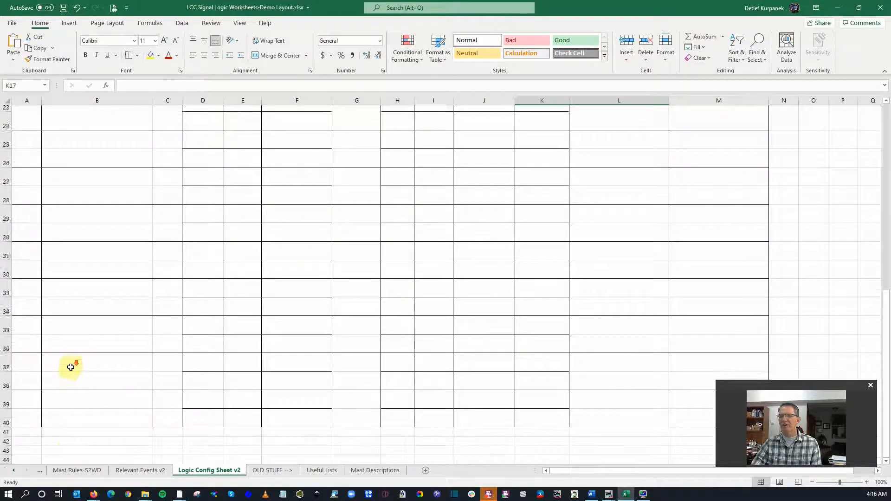
scroll(71, 367, up, 9)
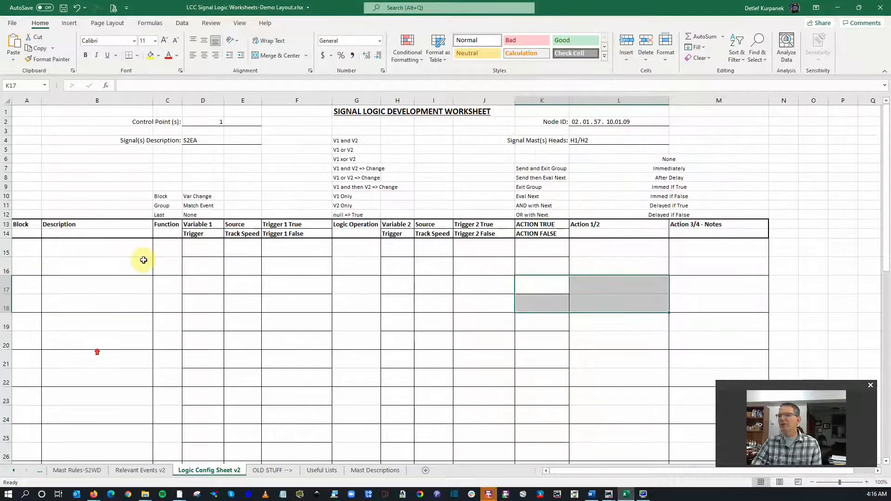
- Place the workbook window beside the node configuration window and show the Relevant Events v2 sheet
drag(156, 8, 589, 15)
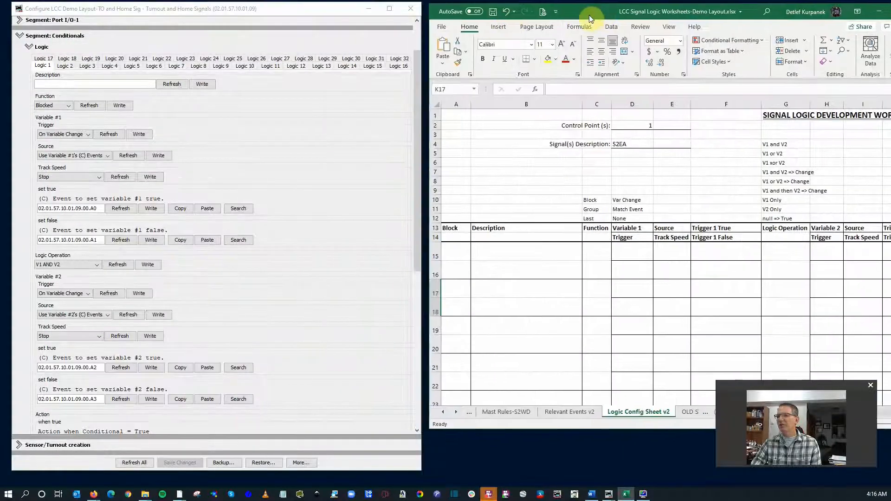
click(571, 412)
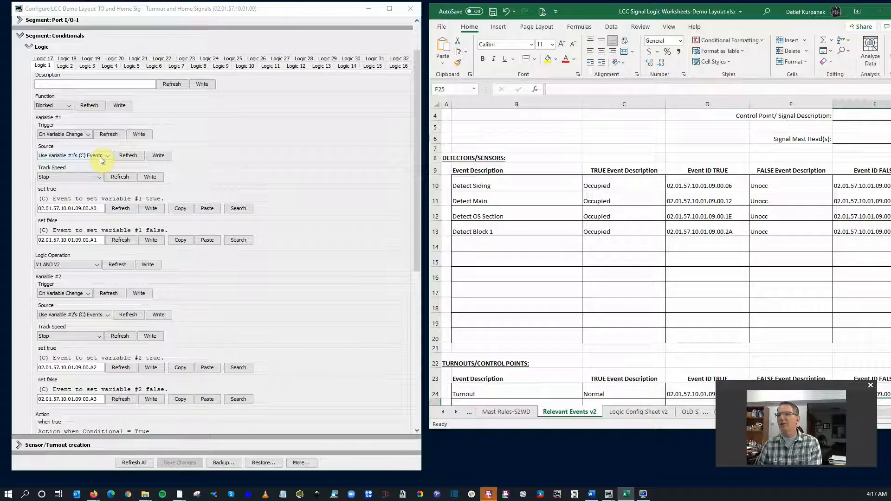
- Show Logic 12 in the node configuration and bring up the Mast Rules-S2EA sheet in the workbook
click(296, 65)
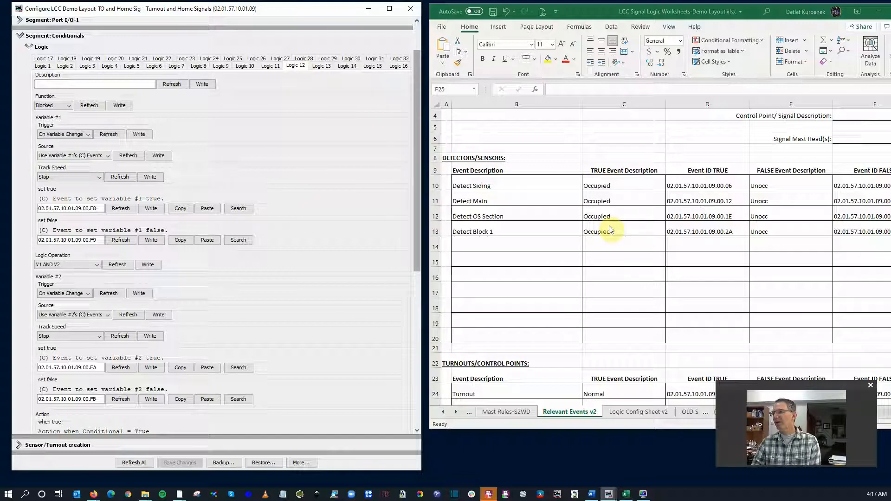
click(470, 413)
click(469, 413)
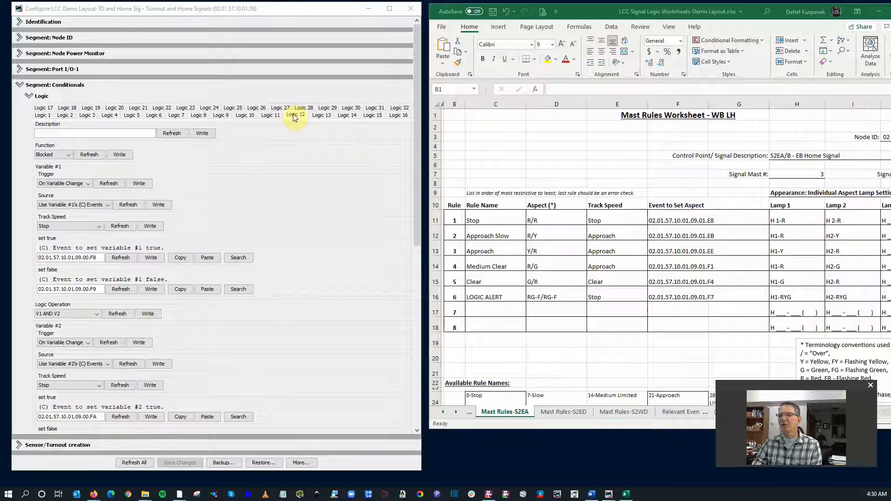
- Enter "S2EA-Logic Alert" as the description of Logic 12 and write it to the node
click(134, 133)
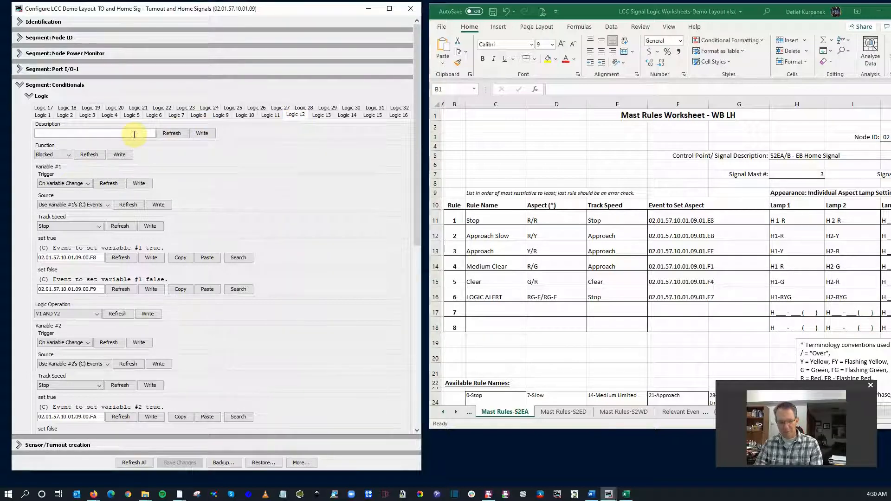
text(S2EA-Logic)
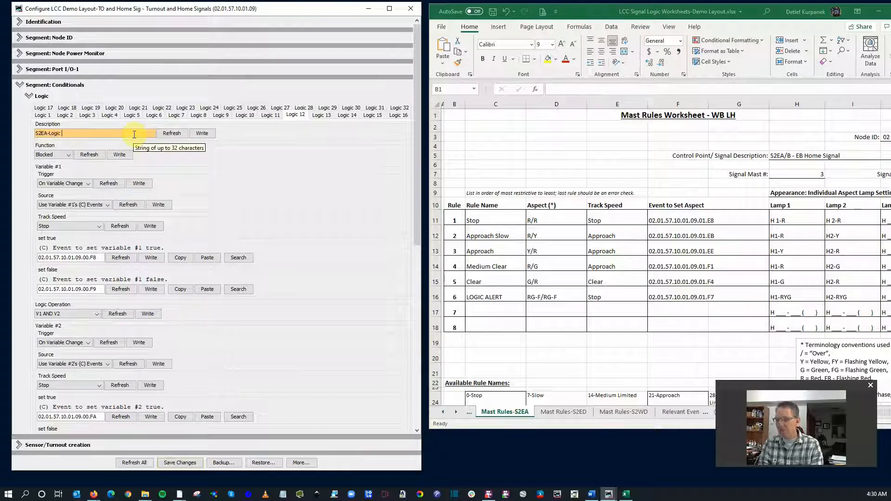
text(Alte)
key(BackSpace)
key(BackSpace)
text(ert)
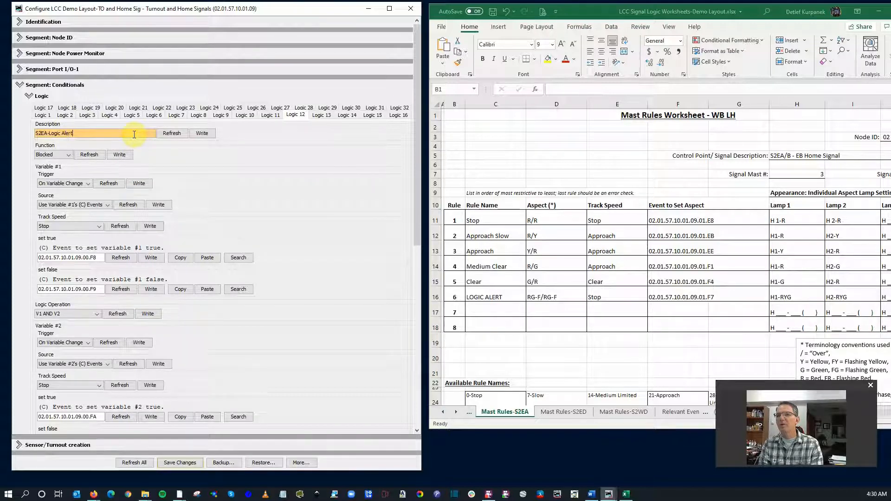
click(202, 134)
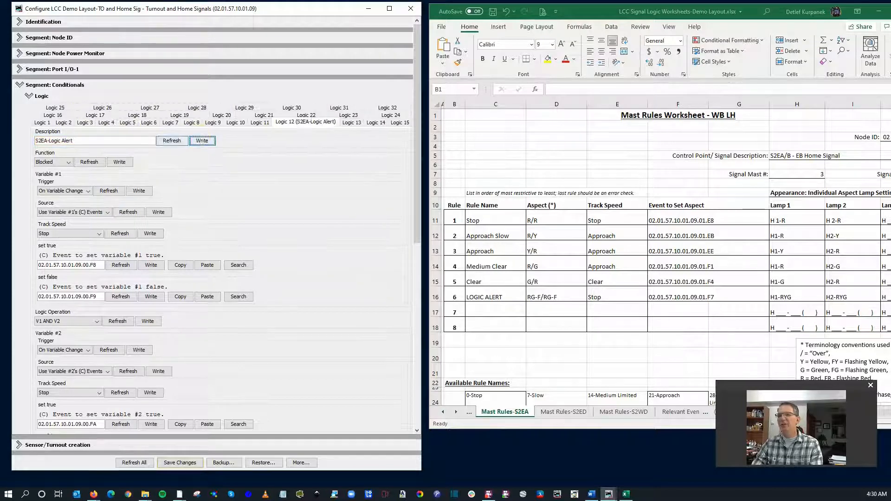
- Set Logic 12's function to Last (Single) and its logic operation to V1 Only, and write the operation to the node
click(68, 163)
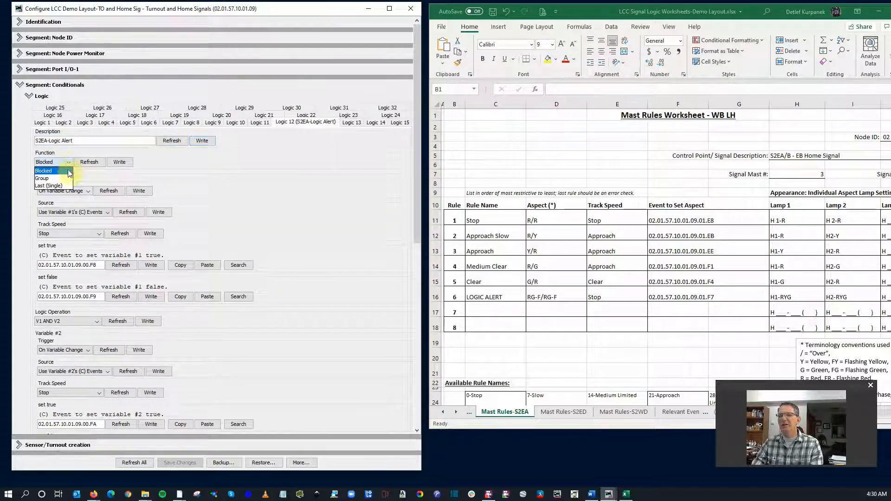
click(65, 185)
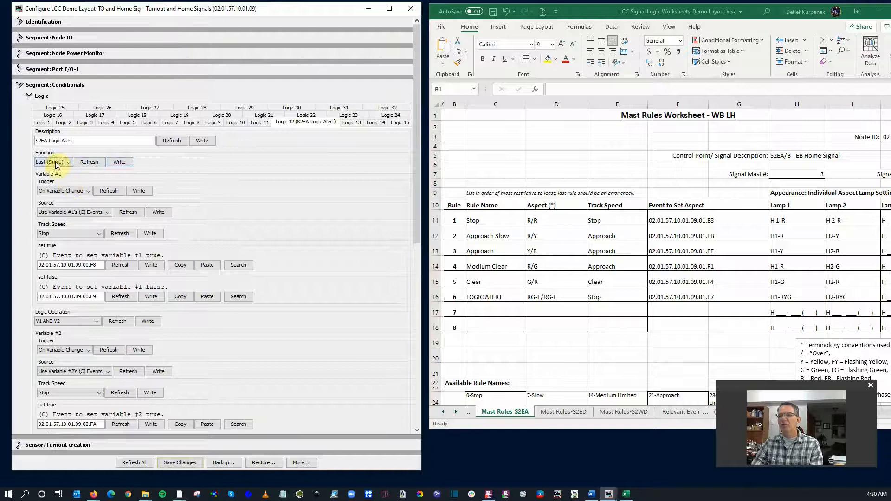
scroll(77, 249, down, 3)
click(121, 224)
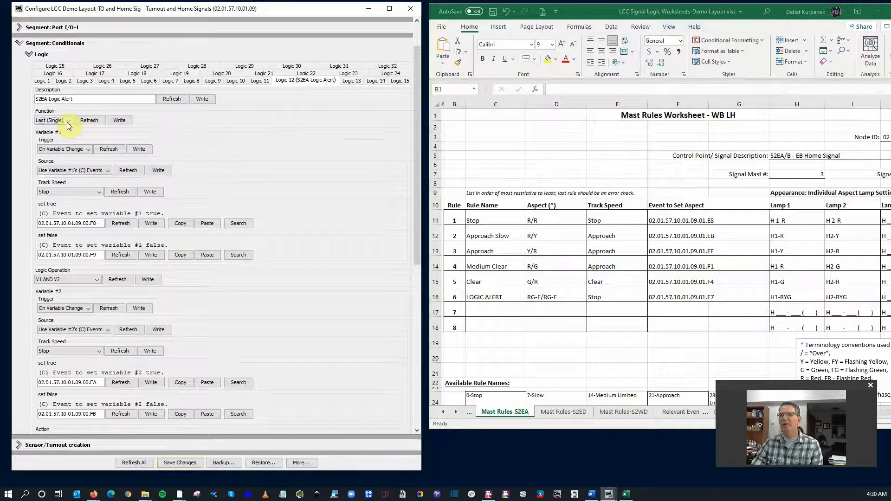
scroll(117, 195, down, 3)
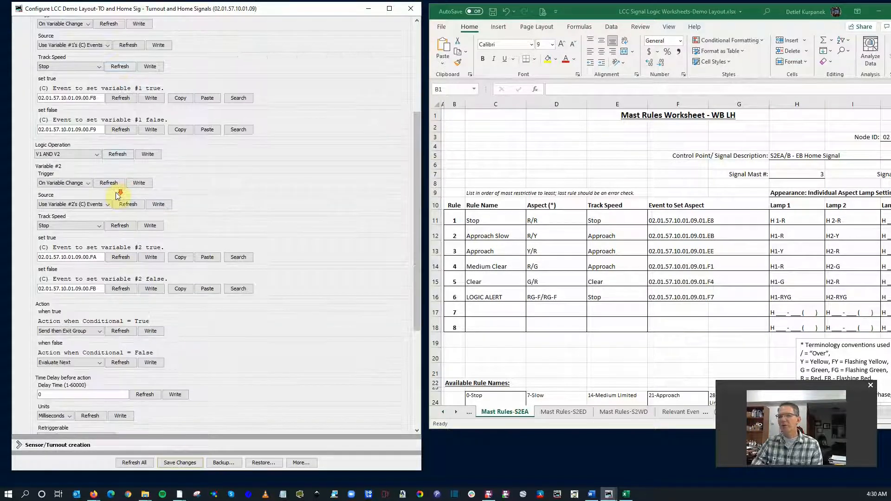
click(95, 157)
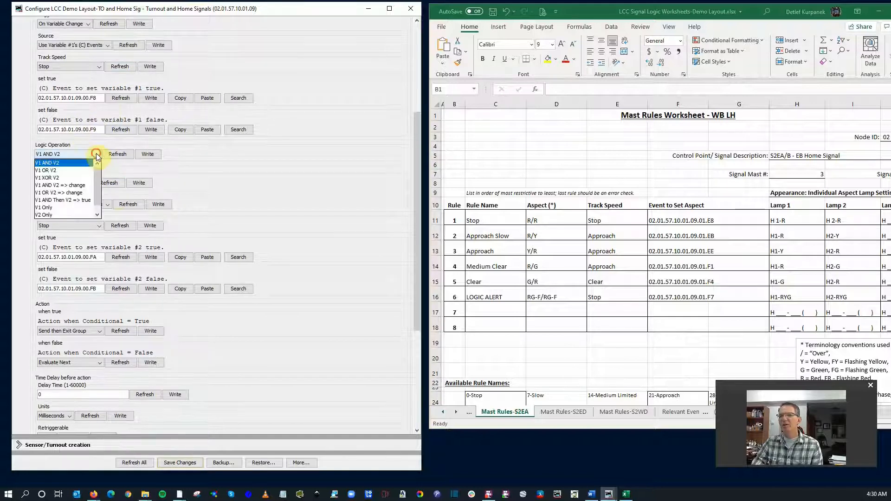
click(59, 208)
click(147, 154)
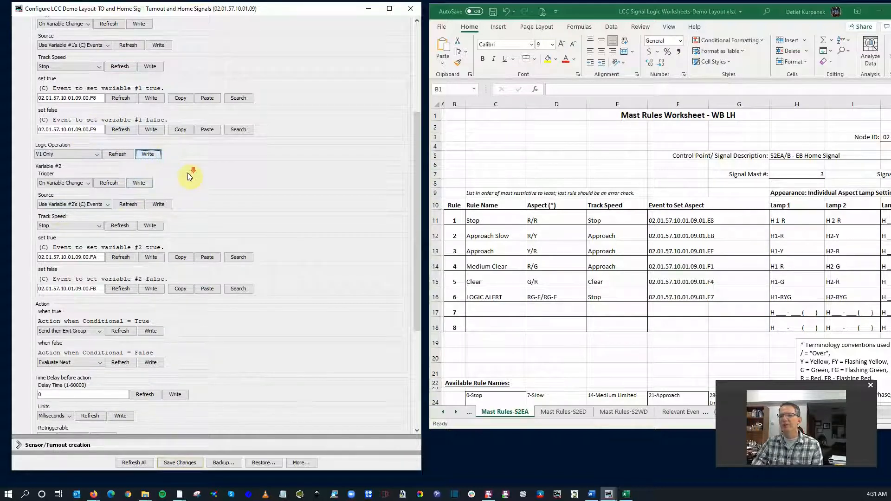
- Set Logic 12's action for a false conditional to Send then Exit Group, write it and save the changes to the node
scroll(189, 175, down, 5)
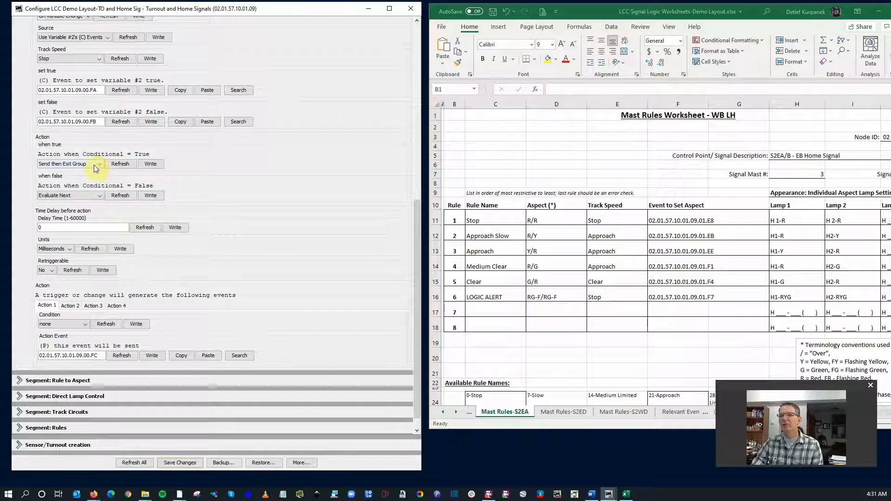
click(97, 195)
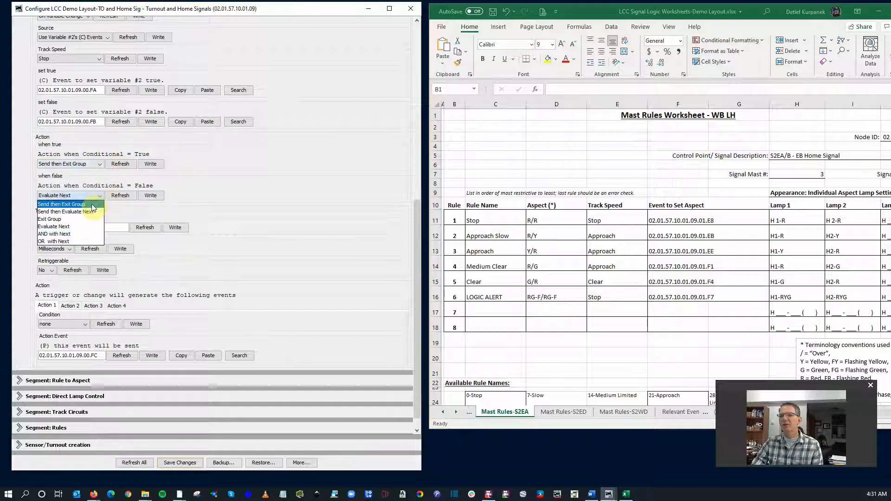
click(90, 205)
click(150, 195)
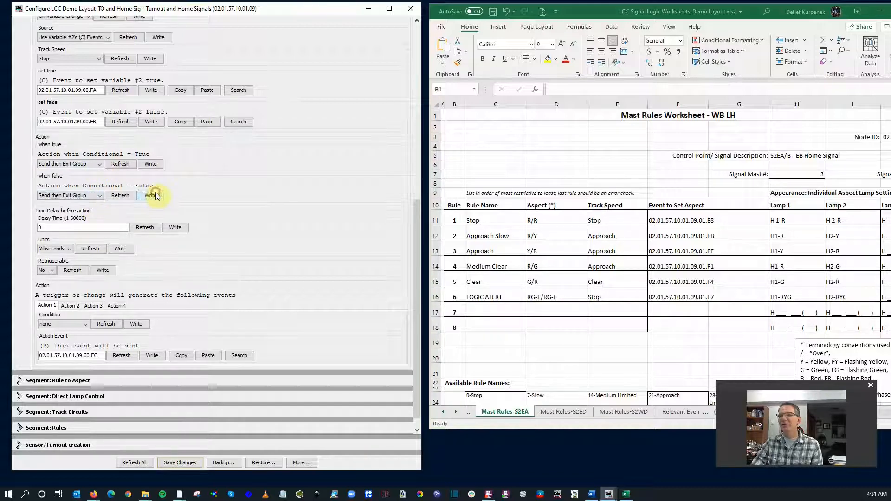
click(179, 463)
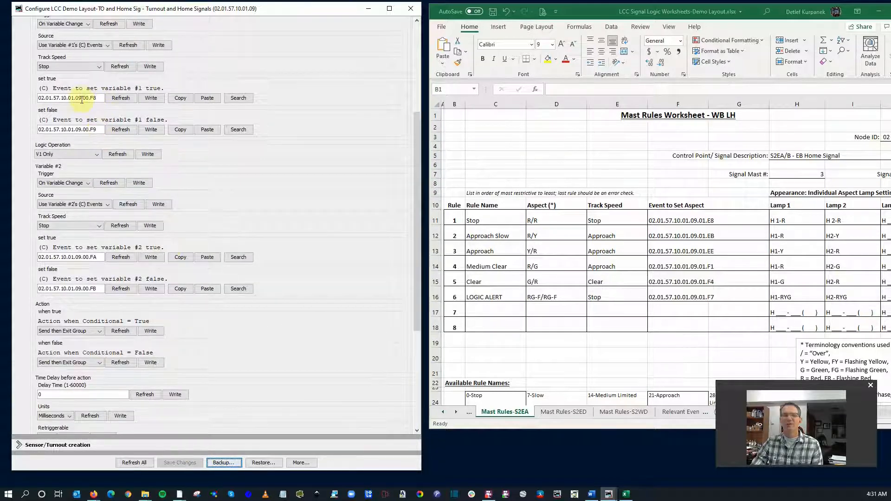
- Set the condition of Action 1 in Logic 12 to Immediately
scroll(139, 209, down, 5)
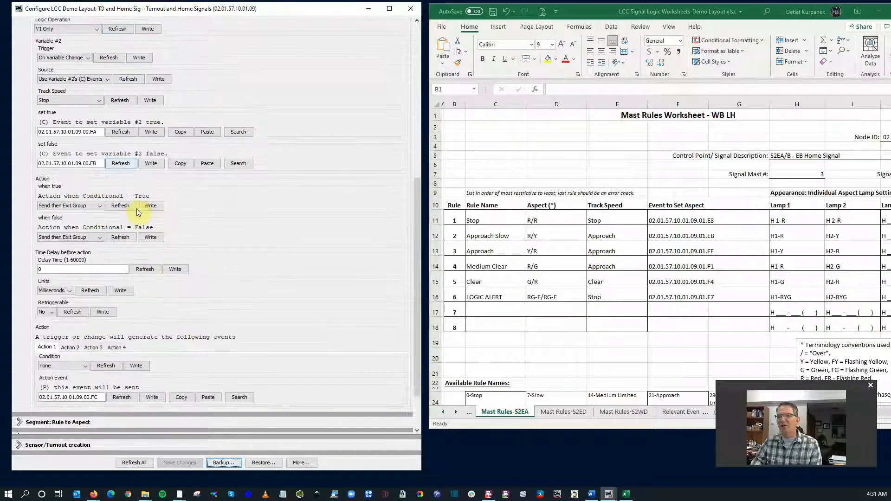
scroll(138, 214, down, 1)
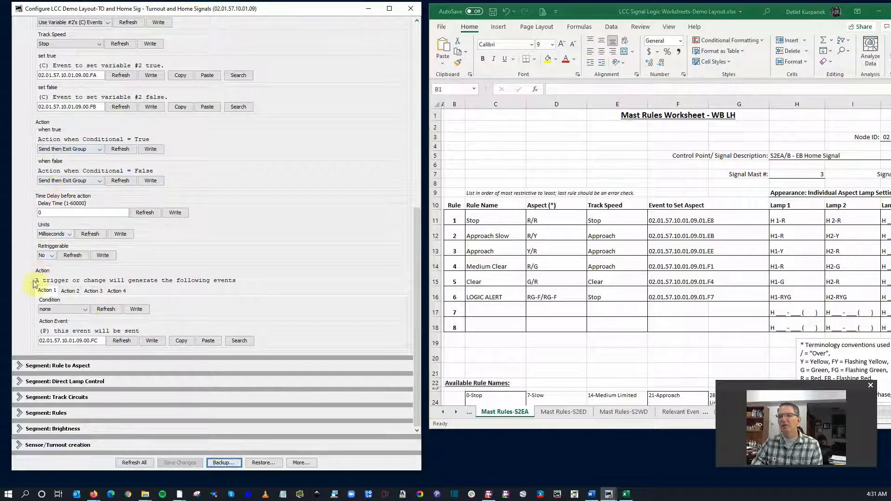
click(86, 310)
click(78, 326)
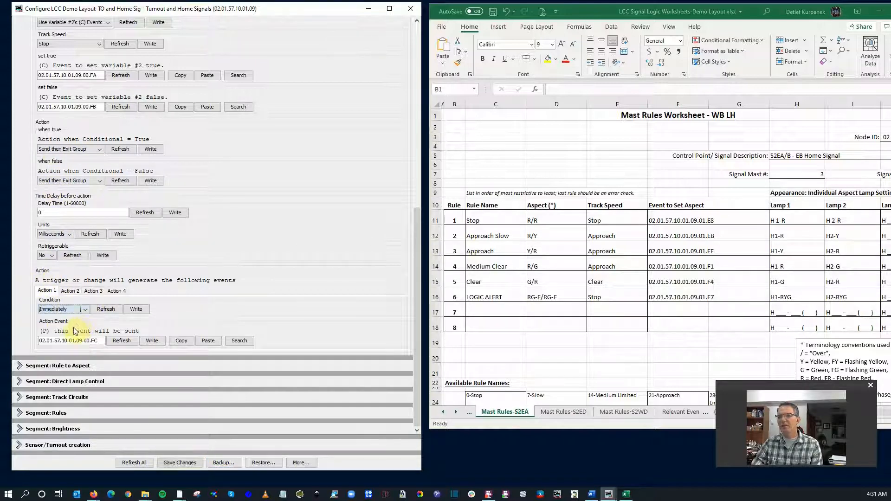
- Copy the LOGIC ALERT event ID 02.01.57.10.01.09.01.F7 from the mast rules worksheet into Logic 12's Action 1 event and save the changes
click(689, 299)
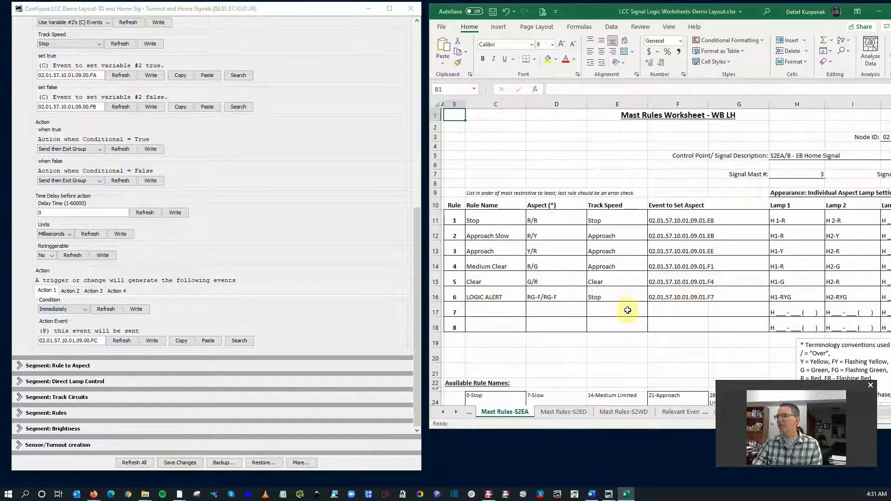
click(653, 298)
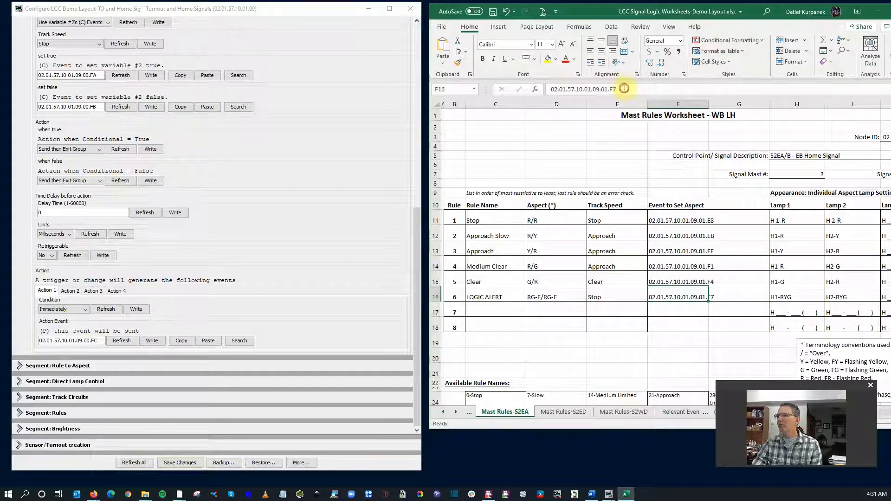
drag(625, 88, 525, 79)
key(ctrl+c)
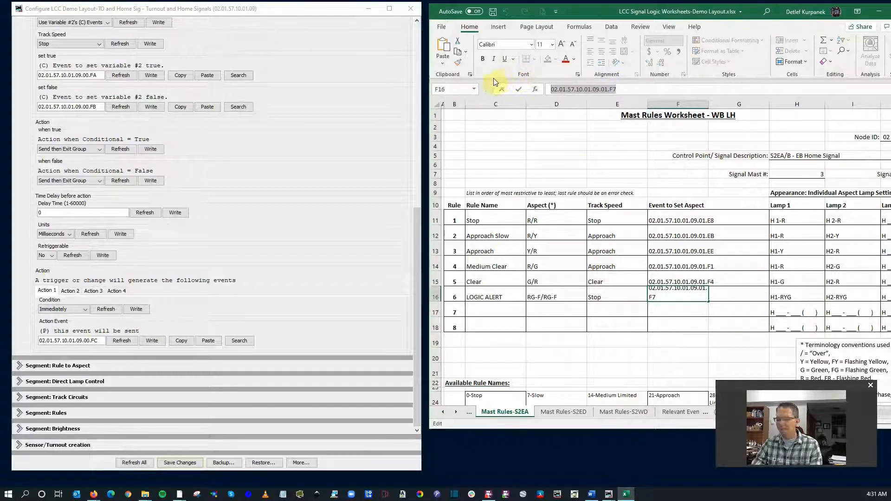
click(99, 341)
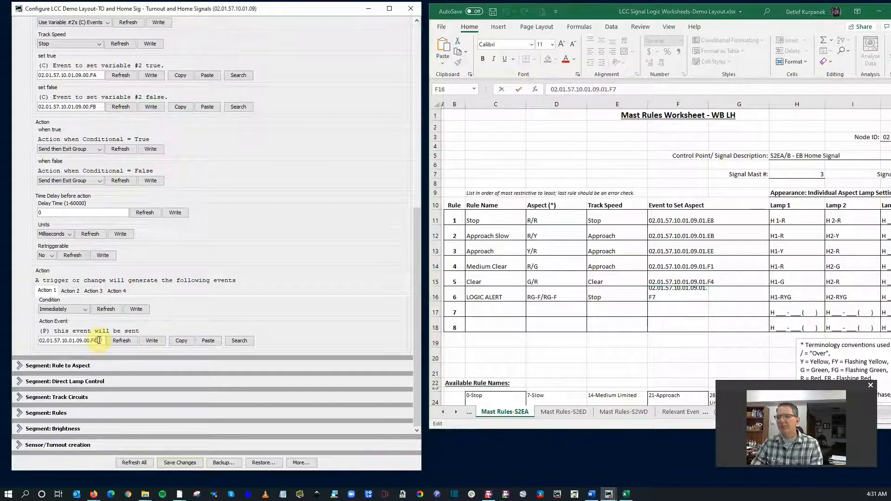
key(ctrl+a)
key(ctrl+v)
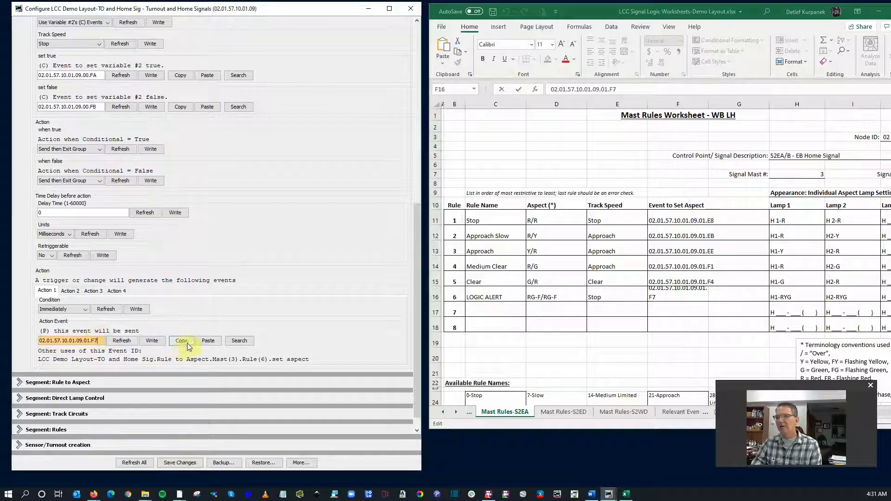
click(181, 463)
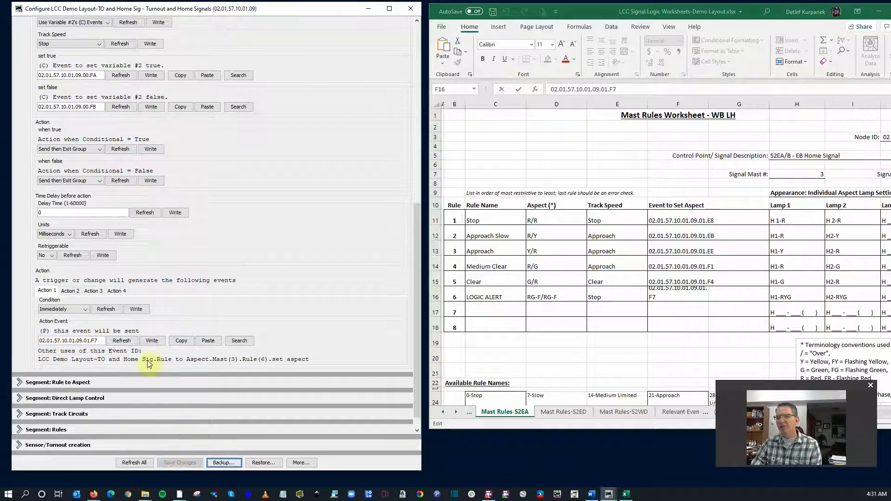
- Review the Logic 12 settings from the description through Action 1, and look at the node's additional commands such as Reboot
scroll(163, 278, up, 10)
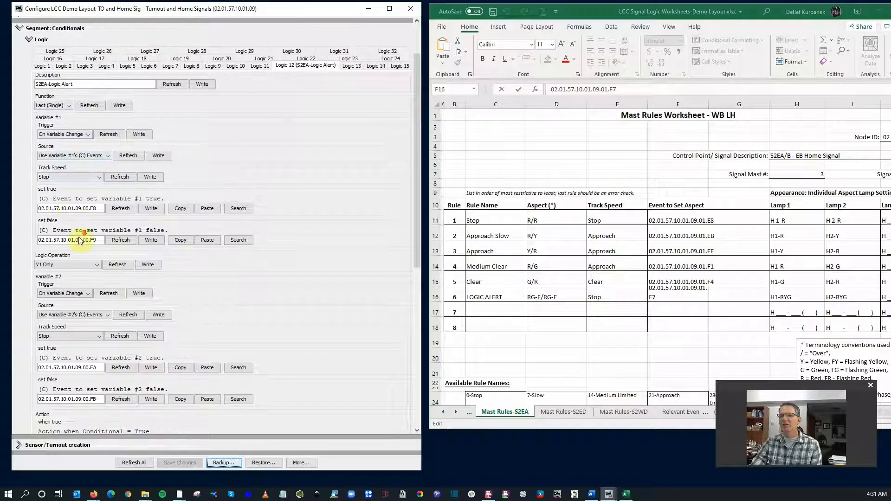
scroll(80, 241, down, 4)
scroll(80, 240, down, 3)
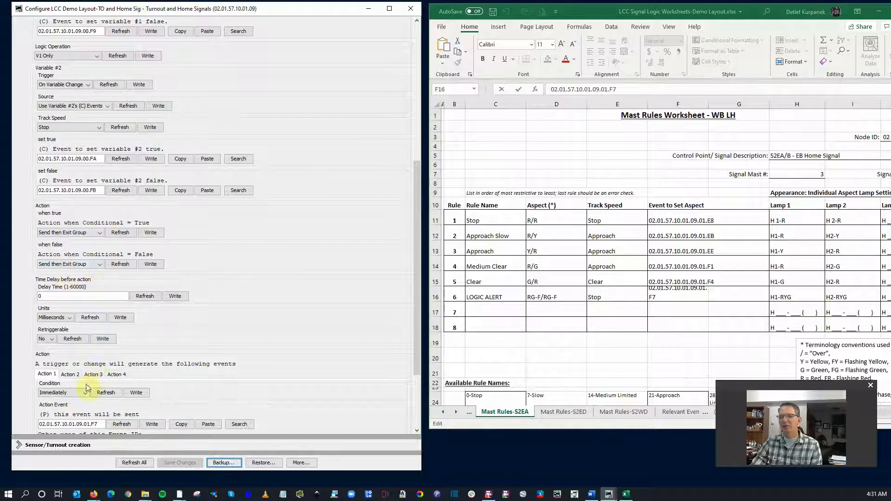
scroll(86, 387, down, 2)
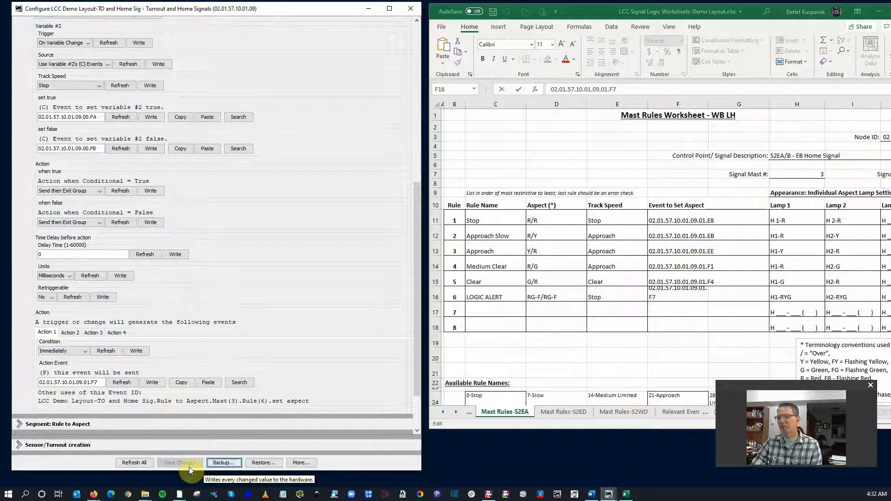
click(302, 462)
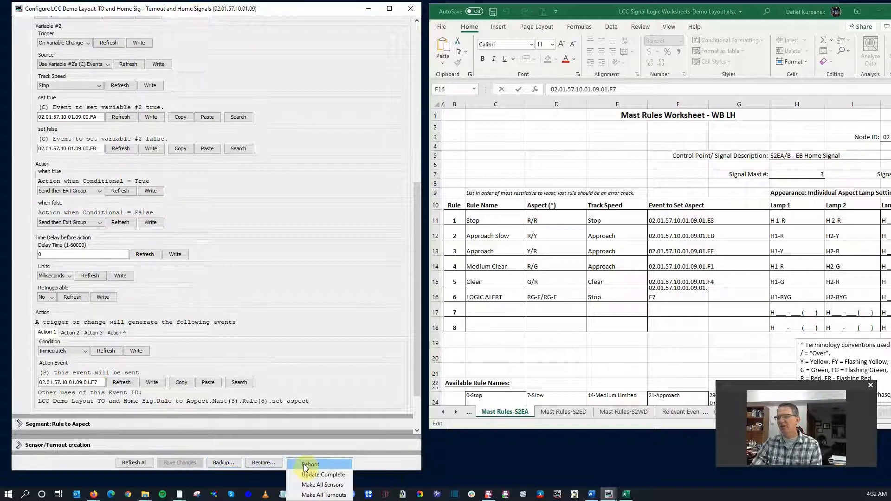
key(Escape)
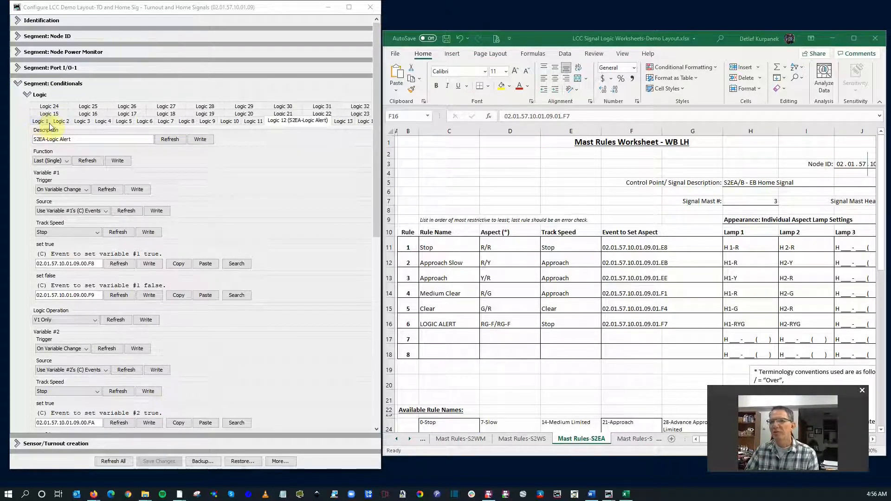
- Describe Logic 2 as "S2EA-Stop-OS Occ" and set its function to Group
click(65, 123)
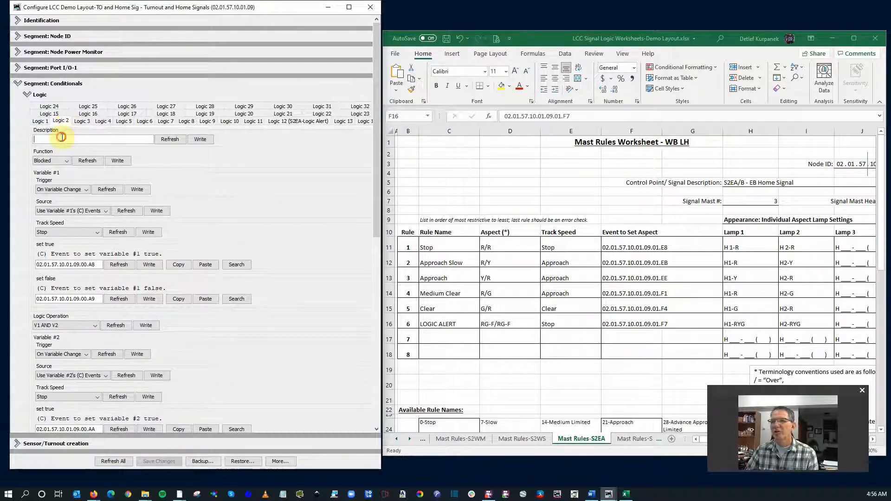
text(S2EA-Stop-OS Occ)
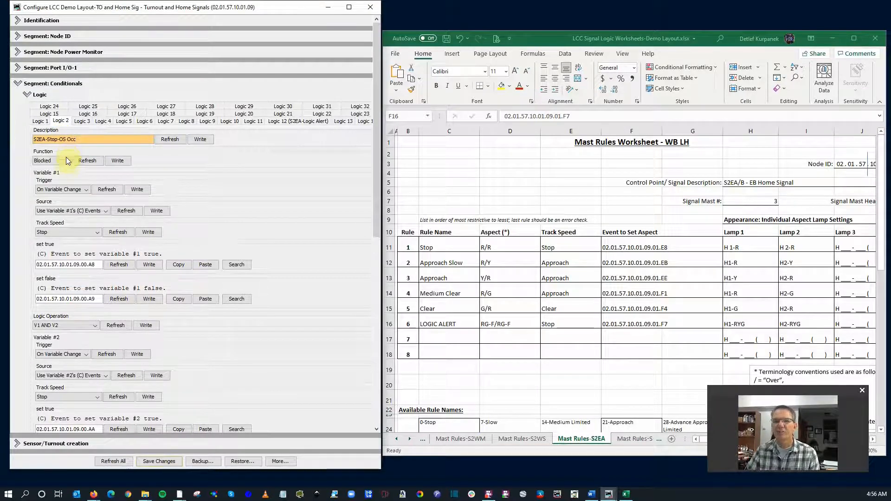
click(62, 160)
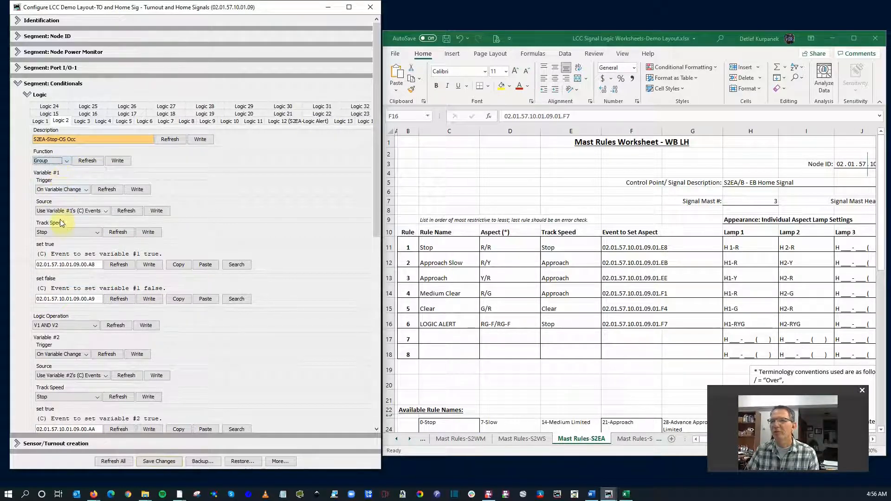
- Bring up the detector and sensor event IDs on the workbook's Relevant Events v2 sheet beside Logic 2's variable settings
scroll(76, 250, down, 3)
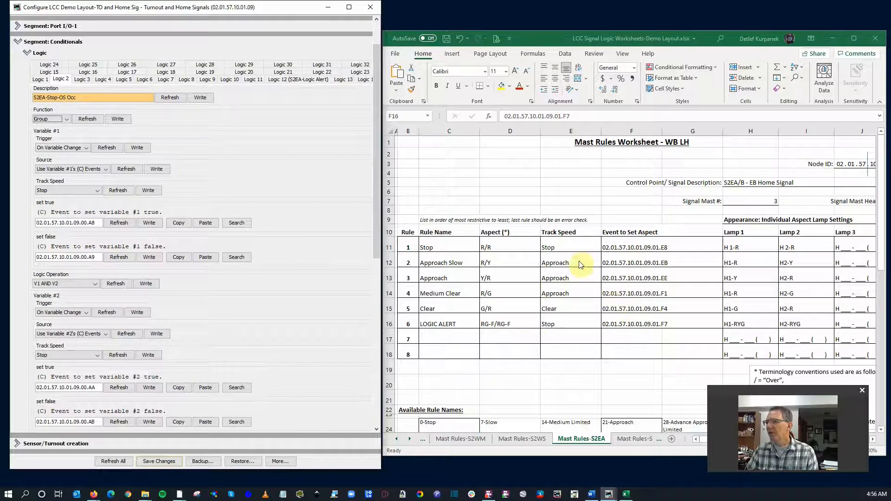
click(655, 439)
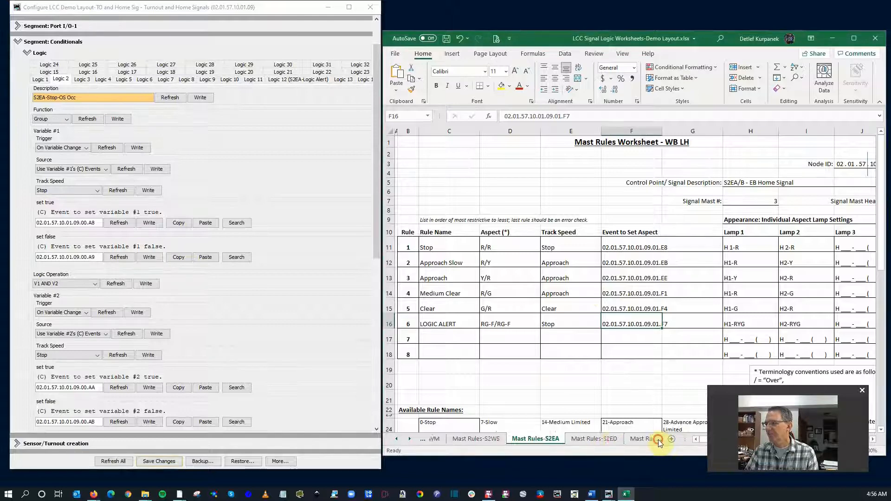
click(658, 439)
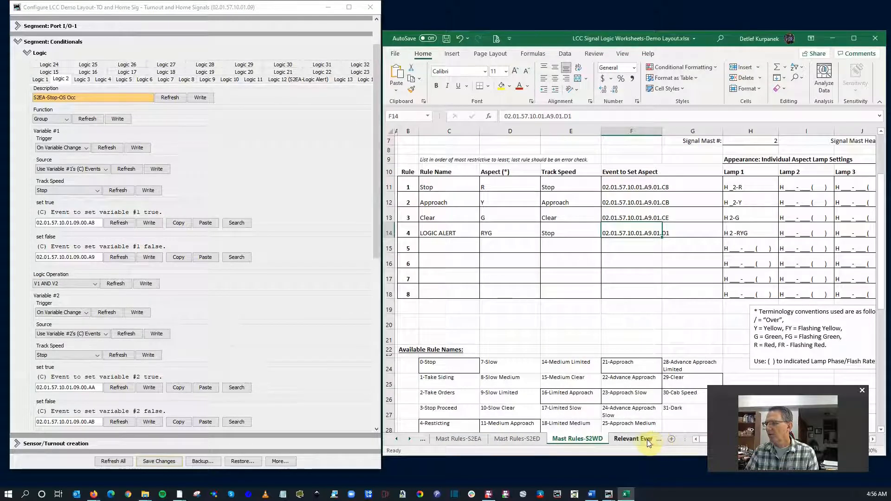
click(640, 439)
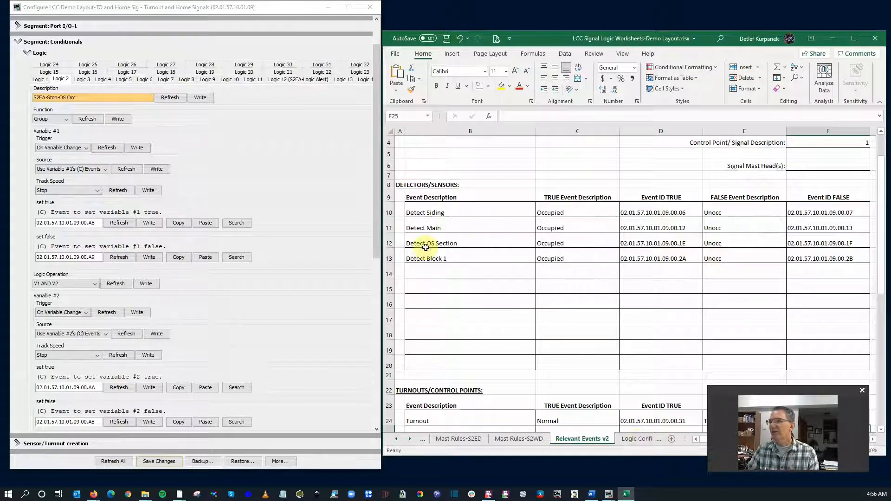
- Set Logic 2's Variable #1 true event to the OS section's occupied ID 02.01.57.10.01.09.00.1E and its false event to 02.01.57.10.01.09.00.1F
click(641, 243)
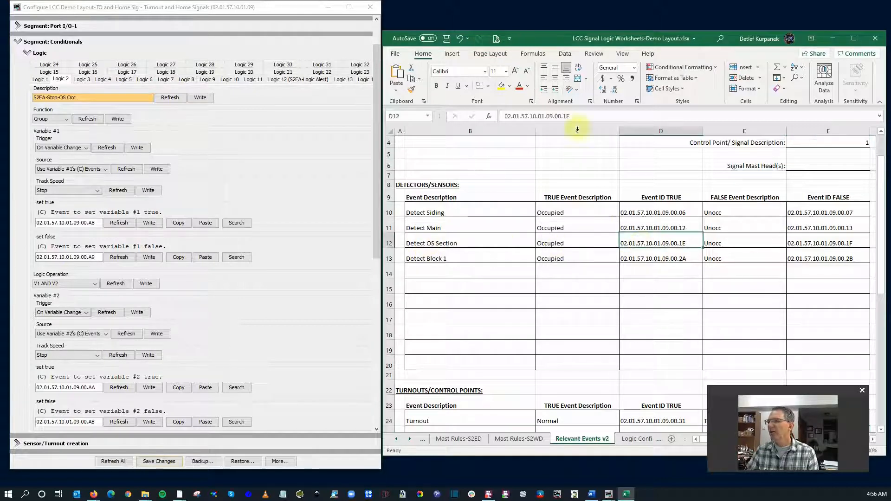
drag(572, 115, 504, 116)
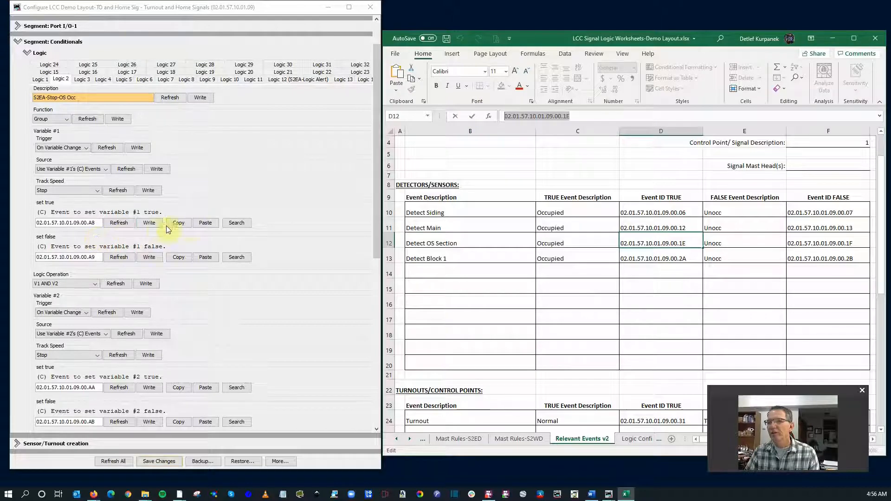
click(204, 224)
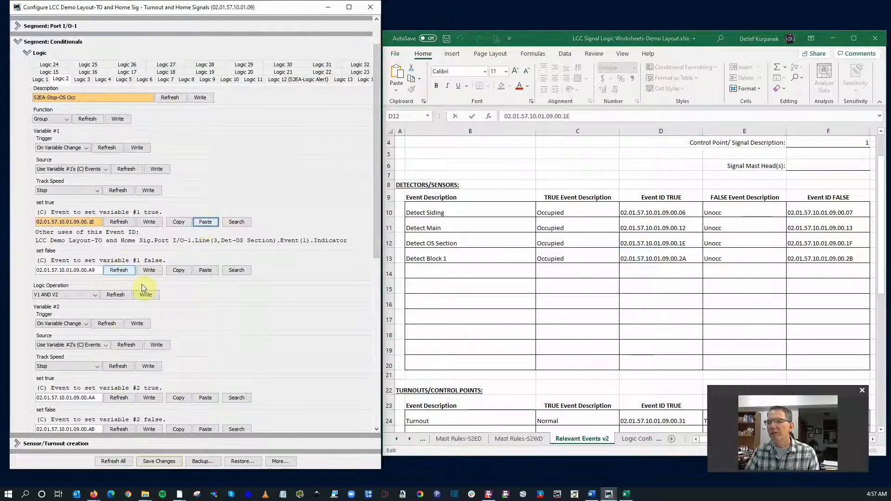
click(205, 271)
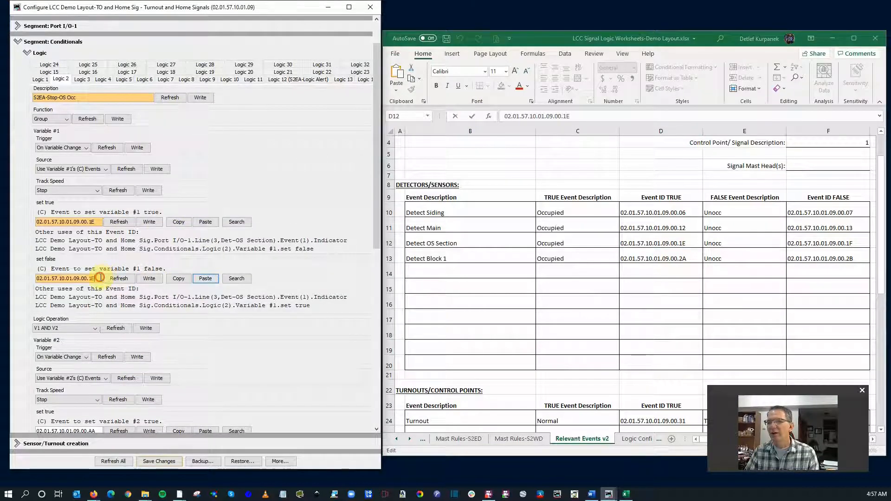
click(99, 278)
key(BackSpace)
text(F)
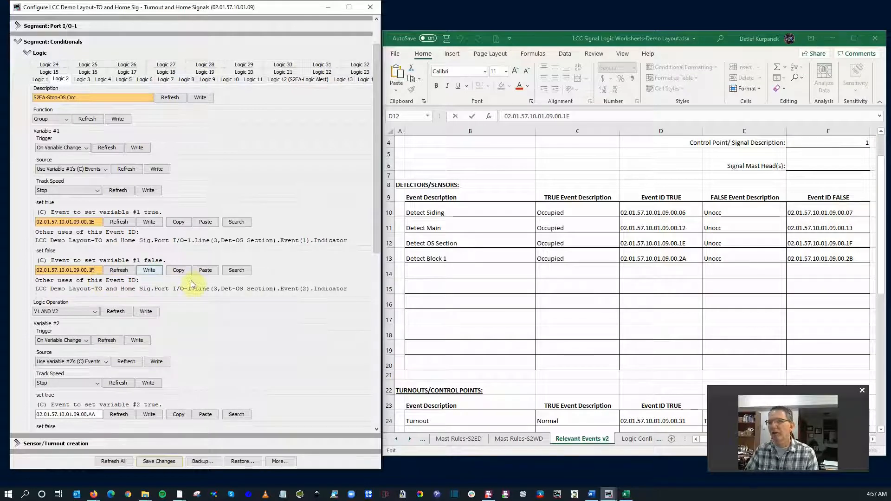
- Set Logic 2's logic operation to V1 Only and save the changes
scroll(223, 307, down, 3)
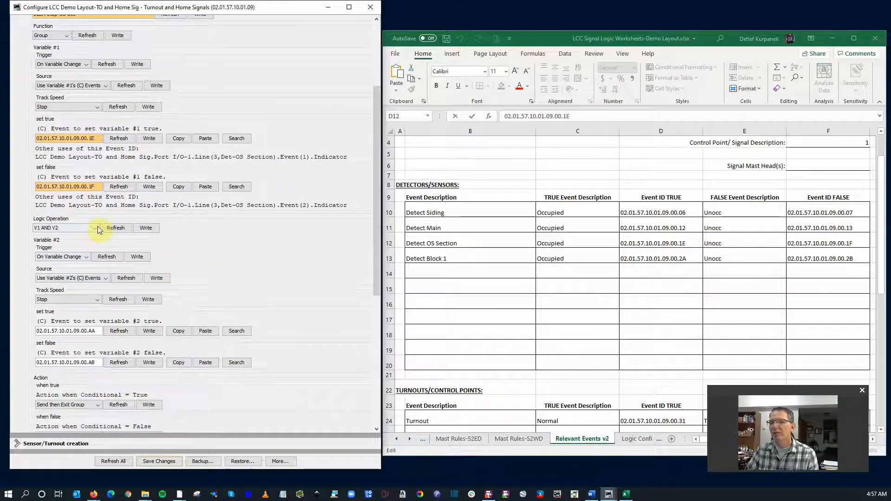
click(77, 228)
click(44, 281)
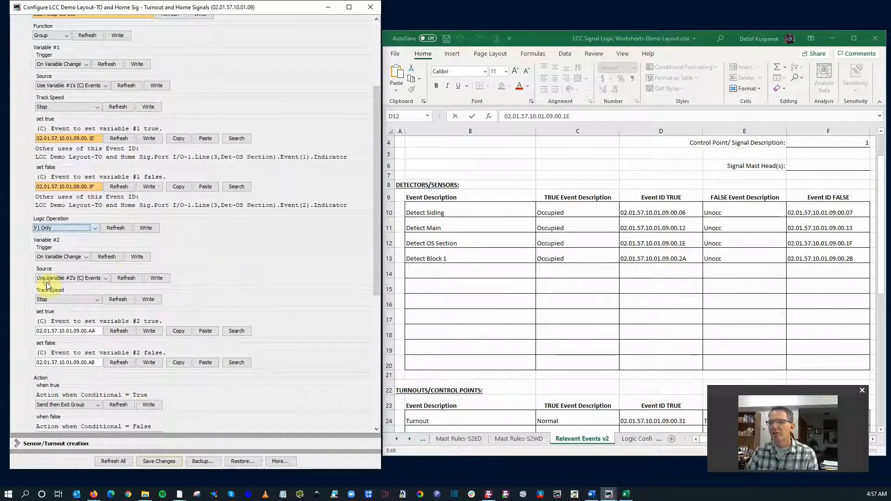
click(158, 460)
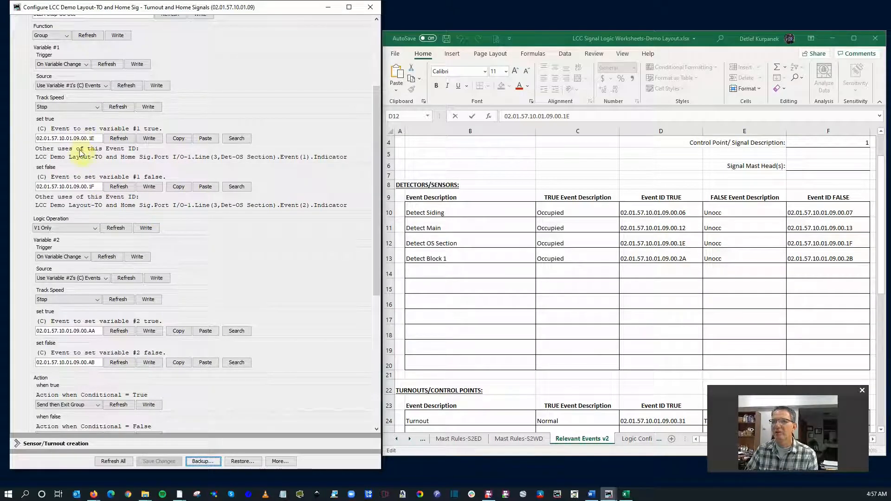
- Check Logic 2's true and false actions and delay settings, and set Action 1's condition to Immediately
scroll(92, 285, down, 3)
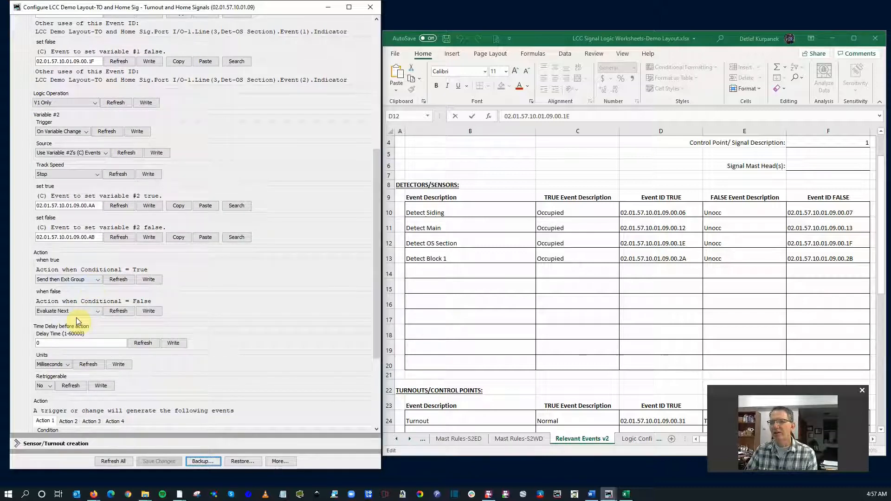
scroll(77, 259, down, 1)
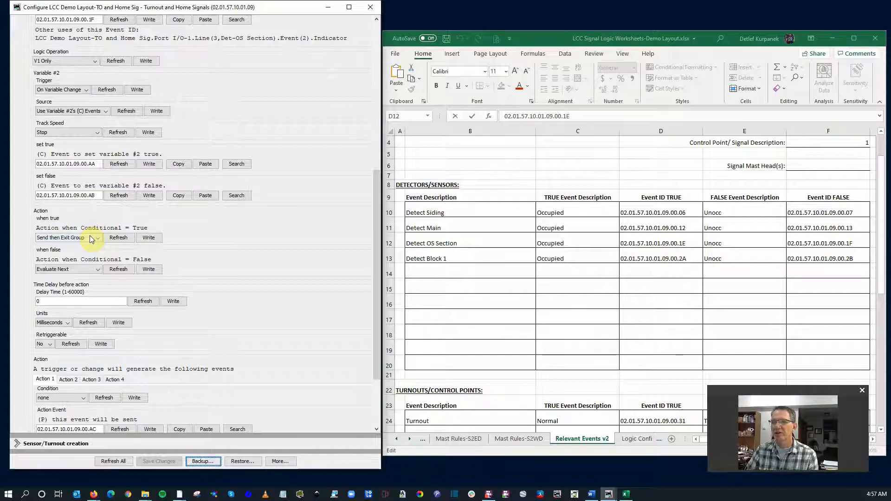
scroll(88, 278, down, 3)
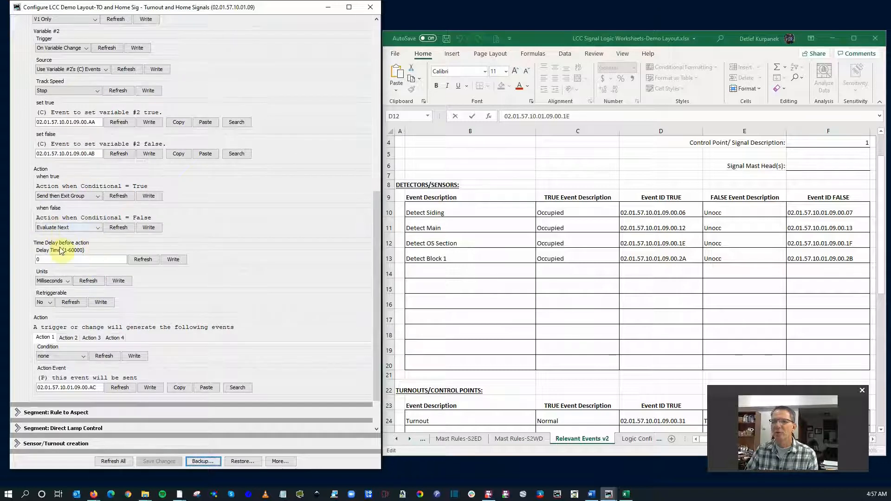
scroll(65, 256, down, 3)
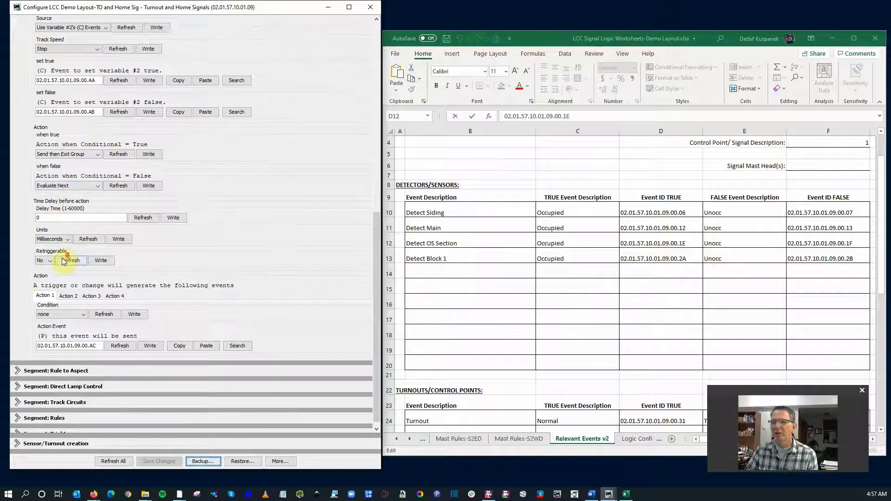
click(76, 315)
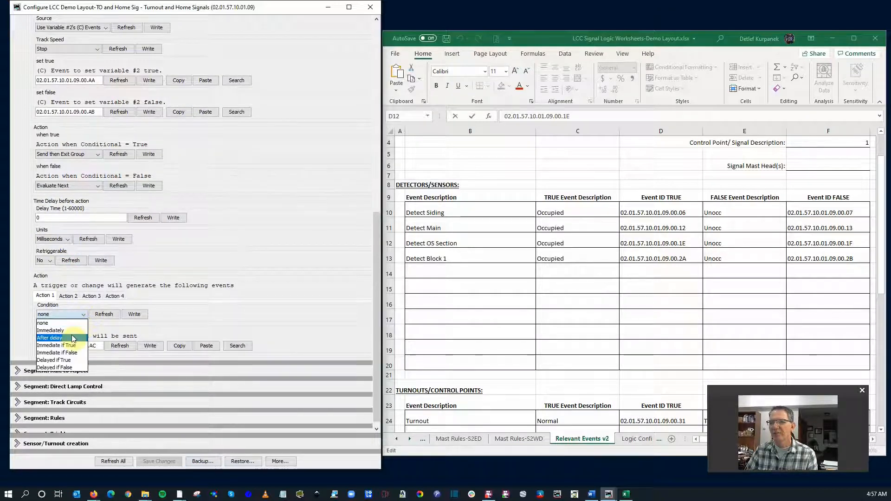
click(75, 331)
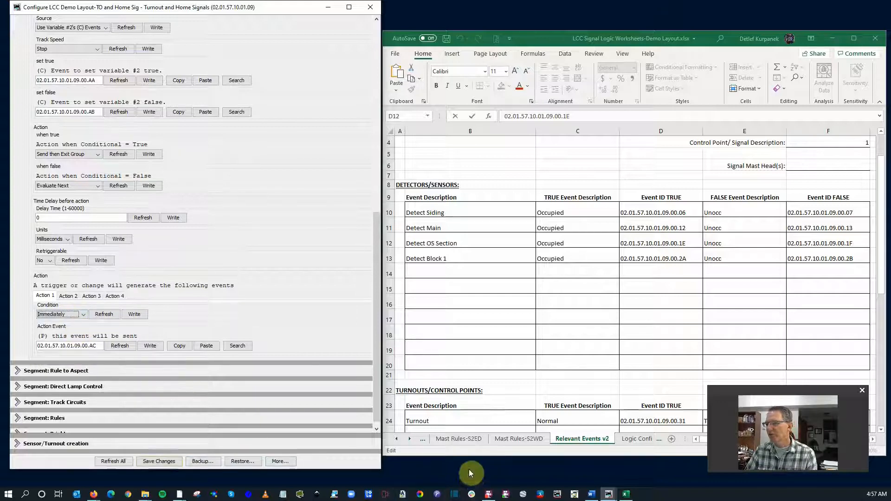
- Copy the Stop rule's event ID 02.01.57.10.01.09.01.E8 from the Mast Rules-S2EA sheet into Logic 2's Action 1 event and save the changes
click(422, 438)
click(457, 438)
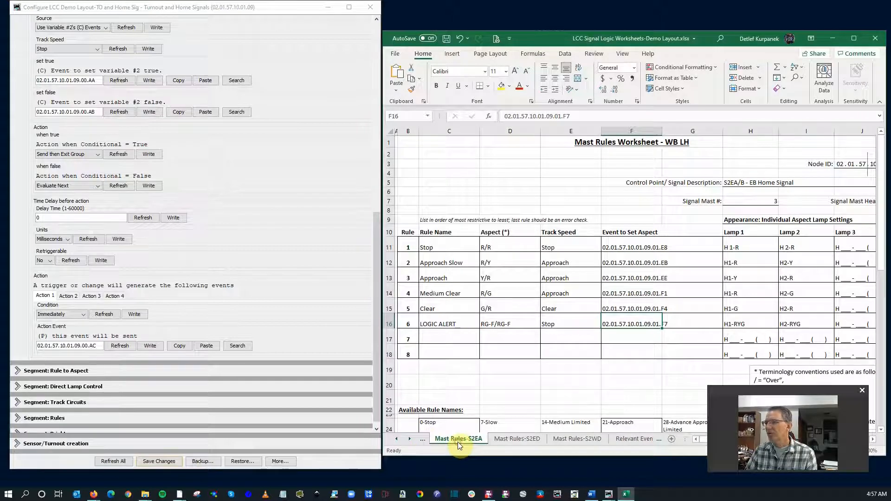
click(651, 250)
drag(581, 116, 503, 116)
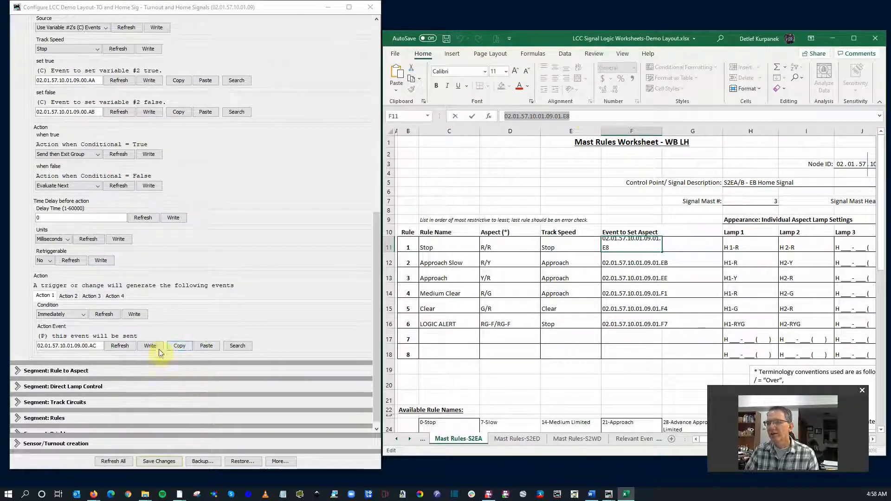
click(205, 347)
click(170, 463)
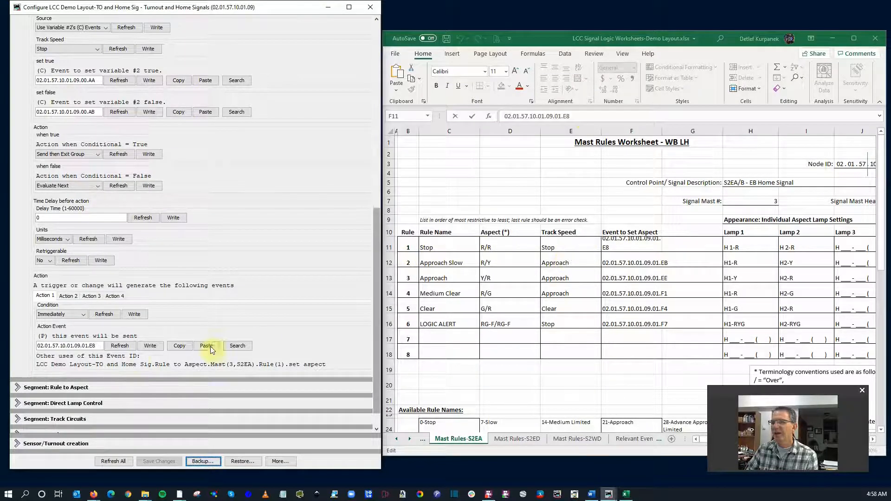
- Review Logic 2's settings from the description through its true and false actions, and look at the node's additional commands
scroll(146, 350, up, 2)
scroll(146, 353, up, 6)
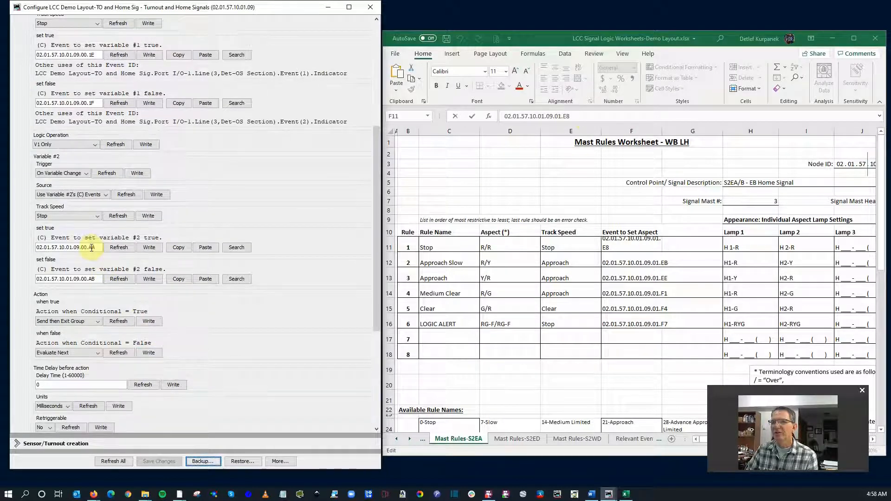
scroll(93, 251, up, 6)
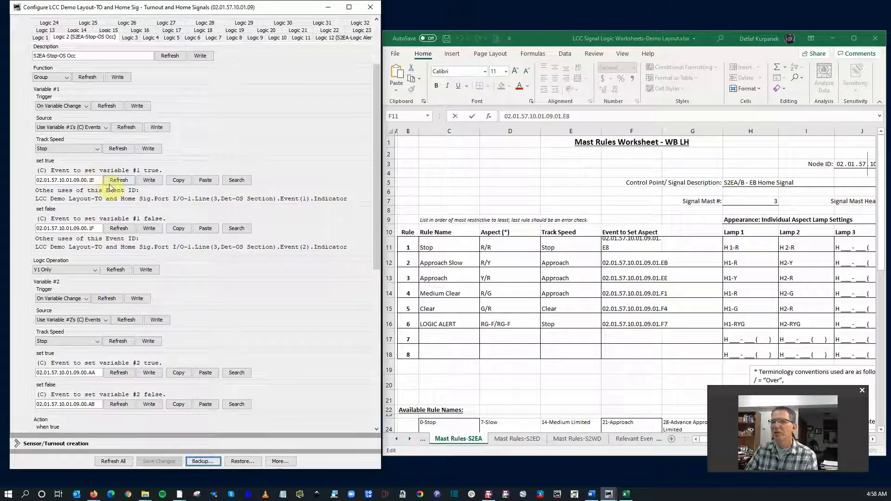
scroll(182, 295, down, 4)
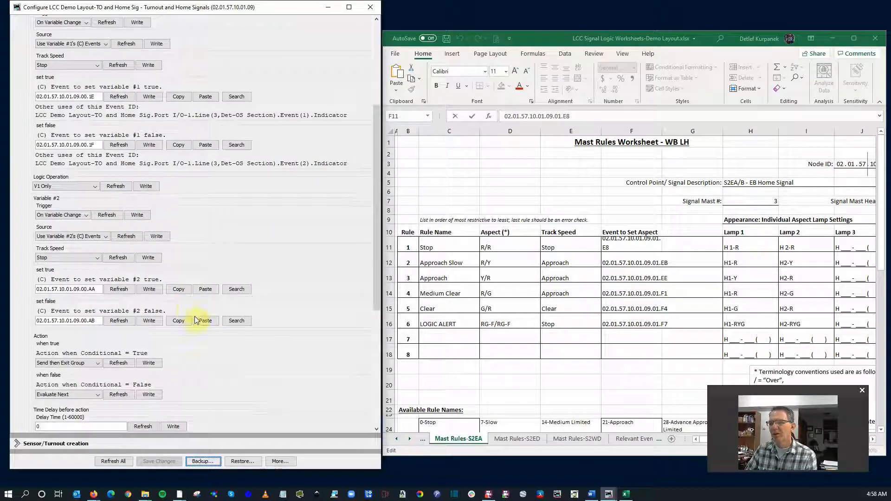
click(274, 462)
click(282, 464)
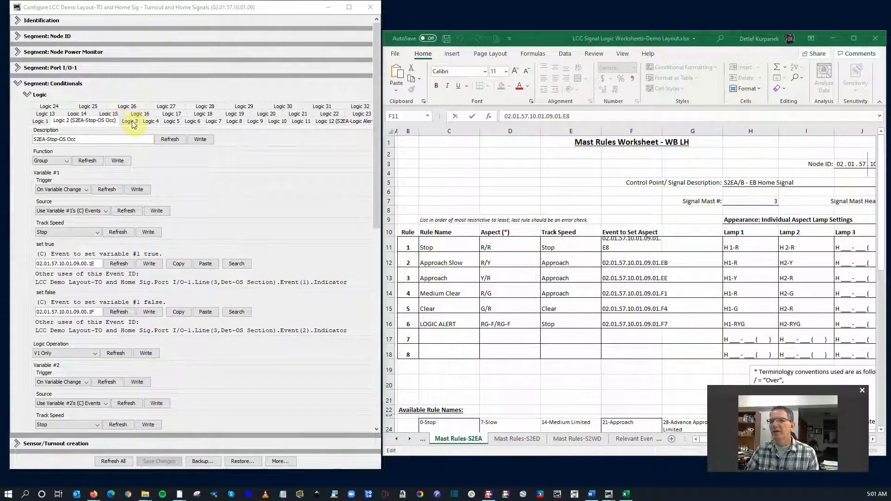
- Describe Logic 3 as "S2EA-Main Blocked" and set its function to Group
click(131, 121)
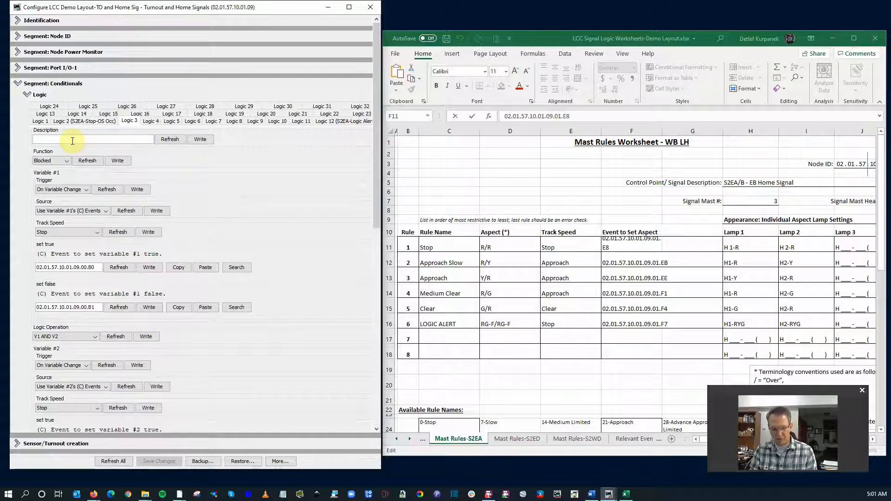
text(S2EA-)
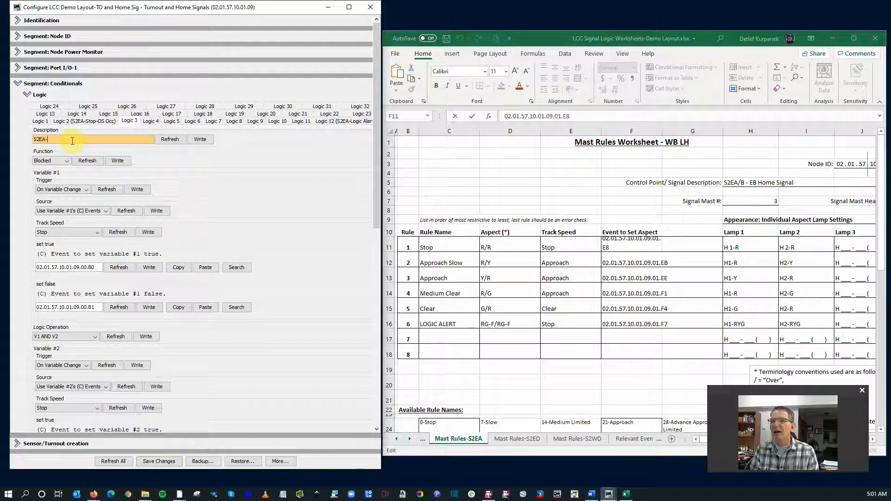
text(Main Blocked)
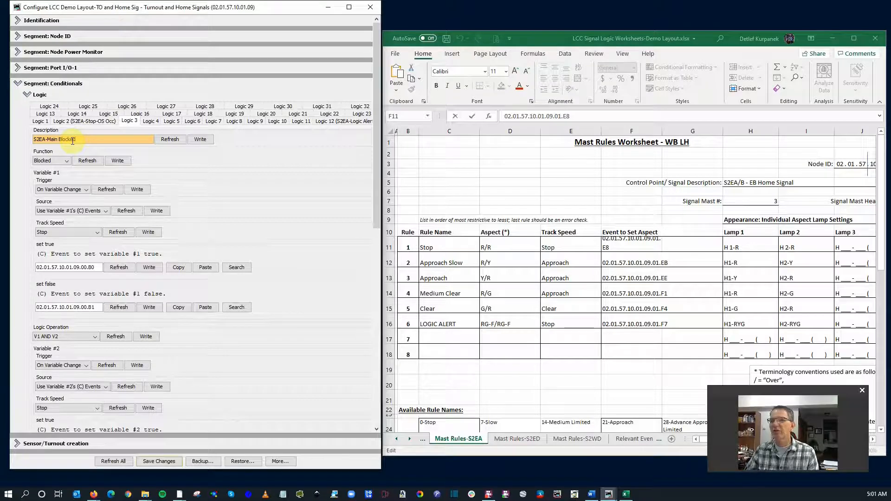
click(68, 162)
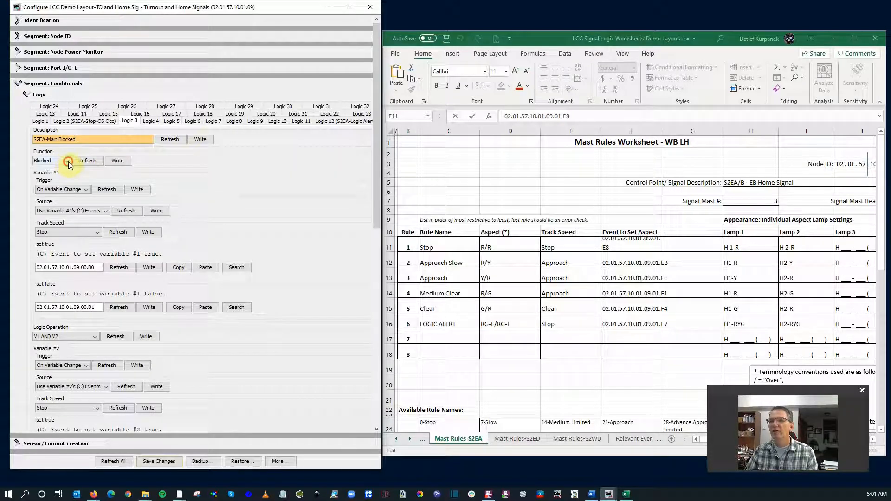
click(60, 176)
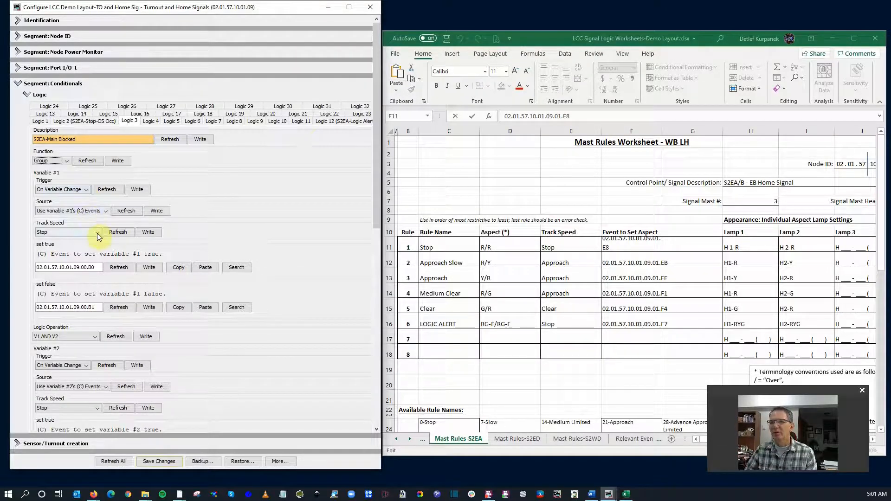
- Bring up the turnout's event IDs on the Relevant Events v2 sheet and select the ID for the Normal position
scroll(97, 233, down, 3)
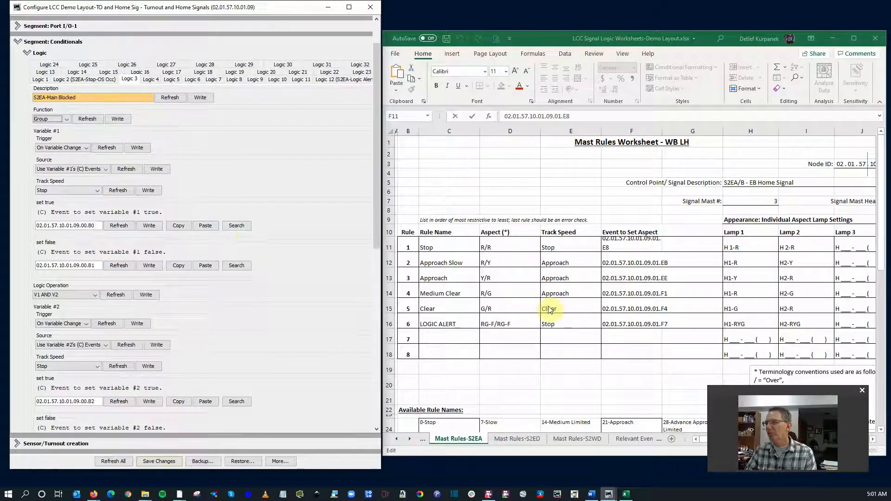
scroll(554, 312, down, 5)
scroll(553, 313, up, 5)
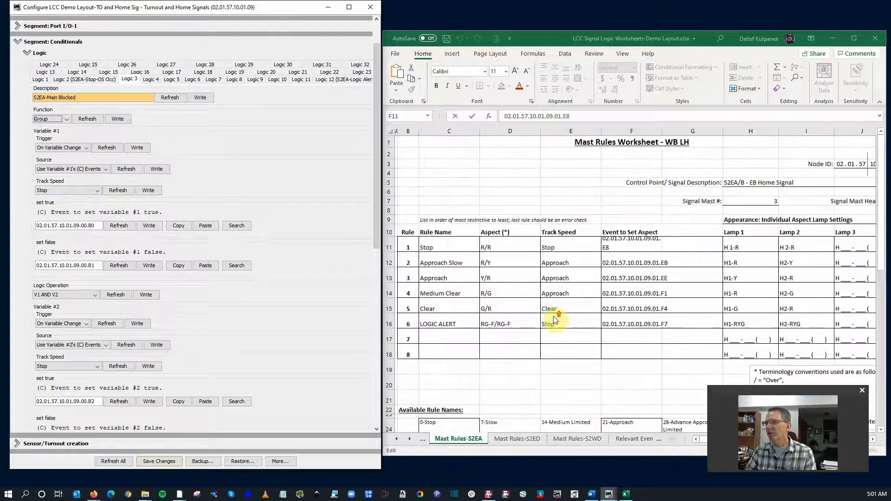
click(641, 436)
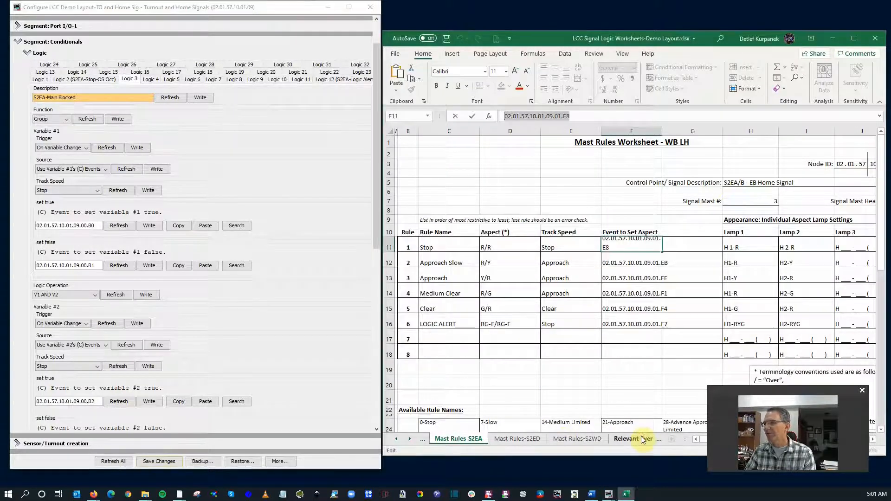
click(631, 438)
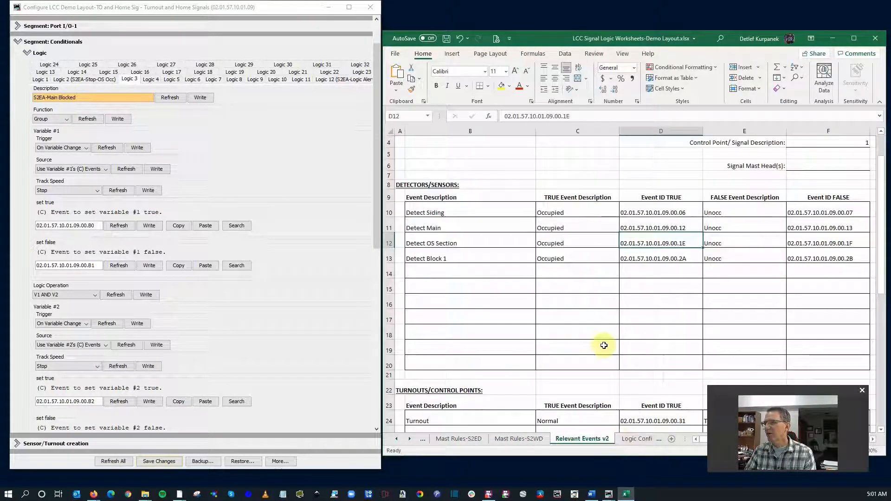
scroll(532, 260, down, 2)
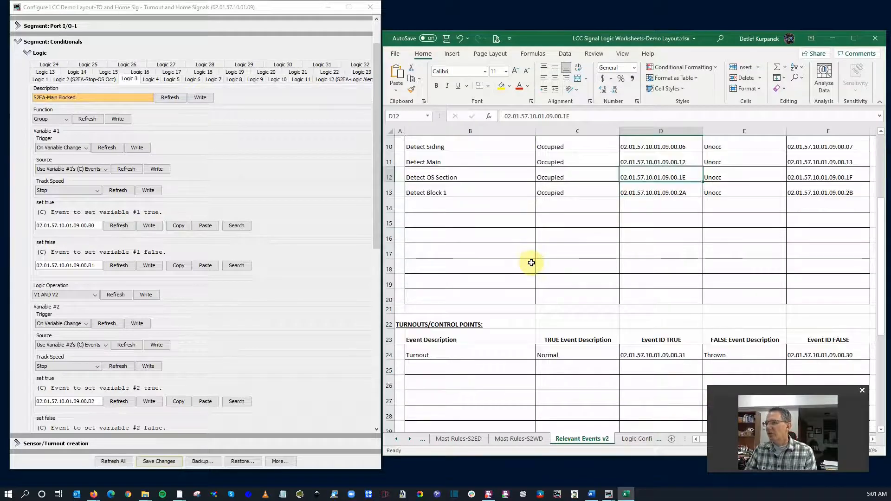
click(640, 354)
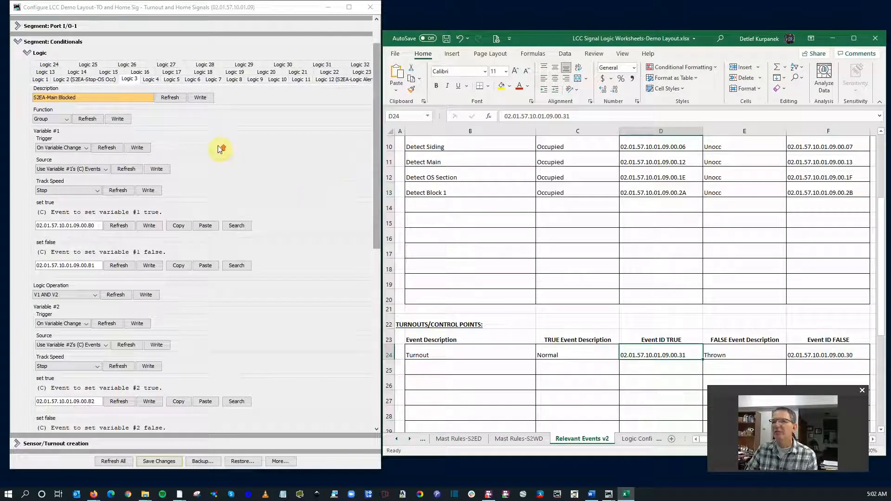
- Expand the Port I/O-1 segment and examine the command and indicator events of Line 5 (Turnout - Normal)
scroll(219, 145, up, 2)
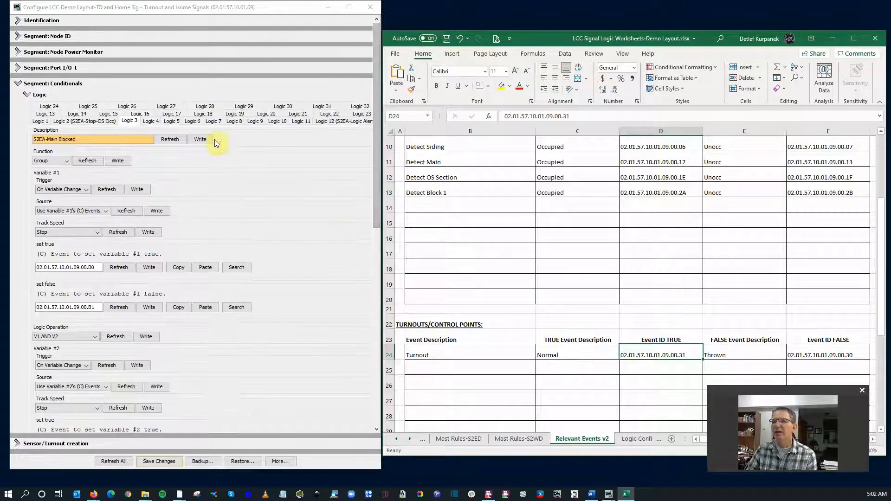
click(21, 68)
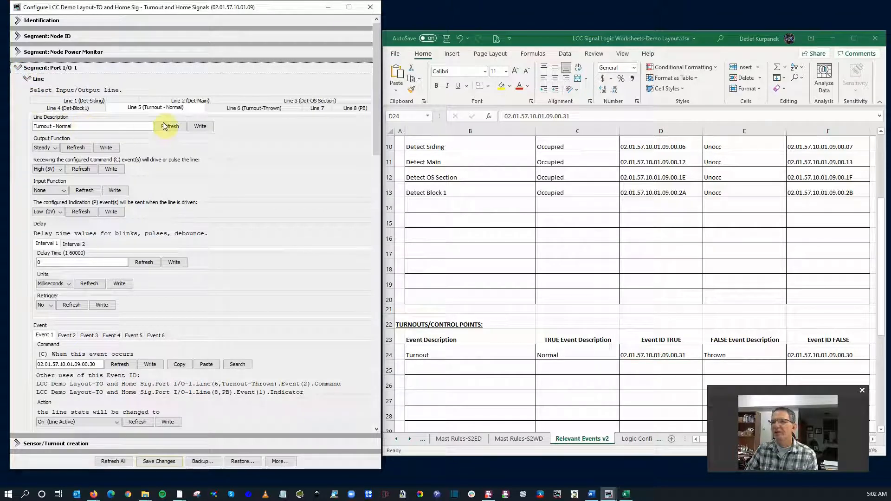
scroll(160, 218, down, 5)
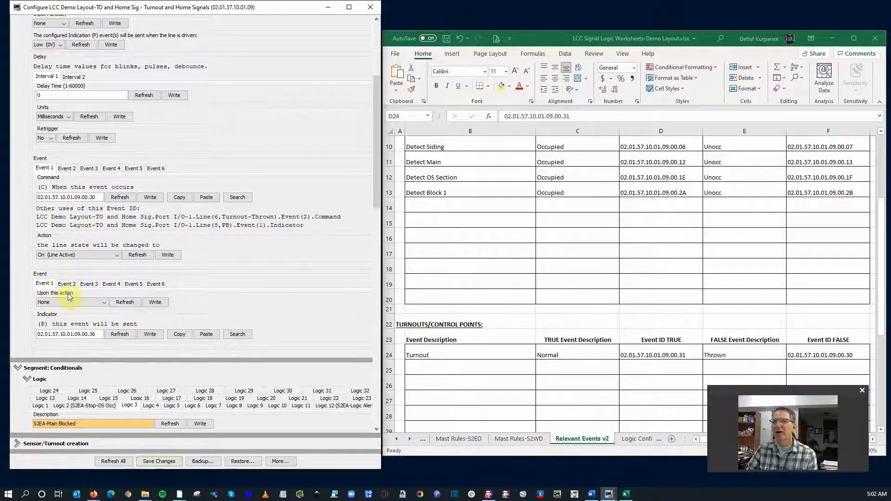
- Collapse the Port I/O-1 segment and write the turnout's Normal event ID 02.01.57.10.01.09.00.31 from the worksheet to Logic 3's Variable #1 set true
scroll(68, 294, up, 1)
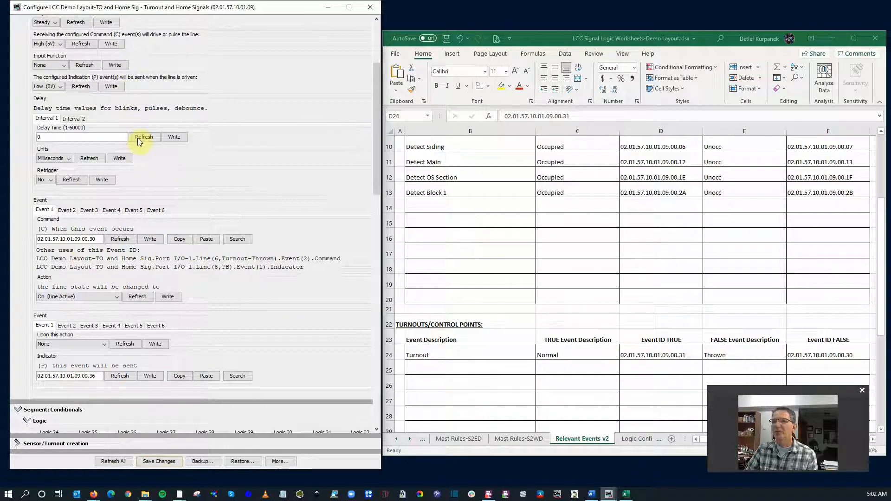
scroll(142, 153, up, 3)
click(18, 69)
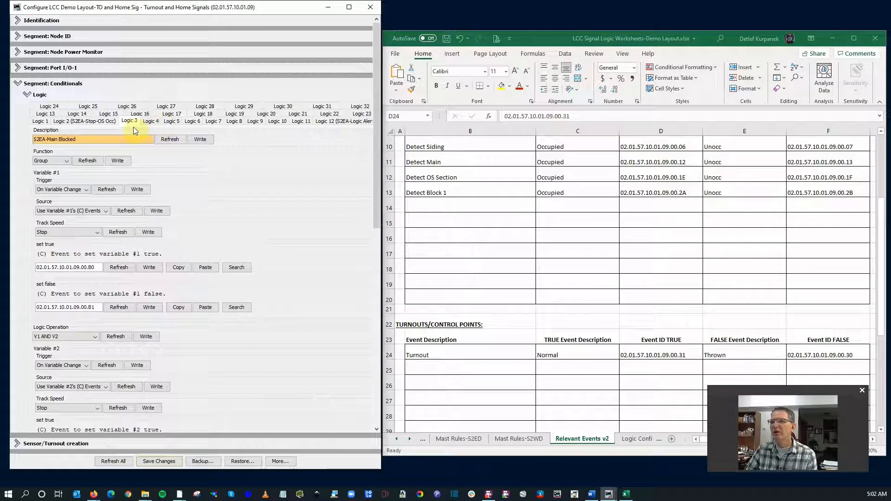
scroll(128, 209, down, 1)
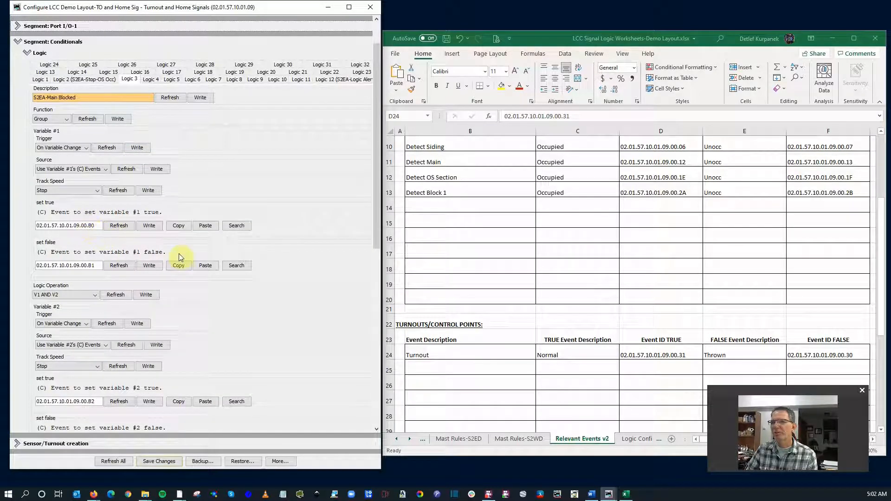
click(650, 355)
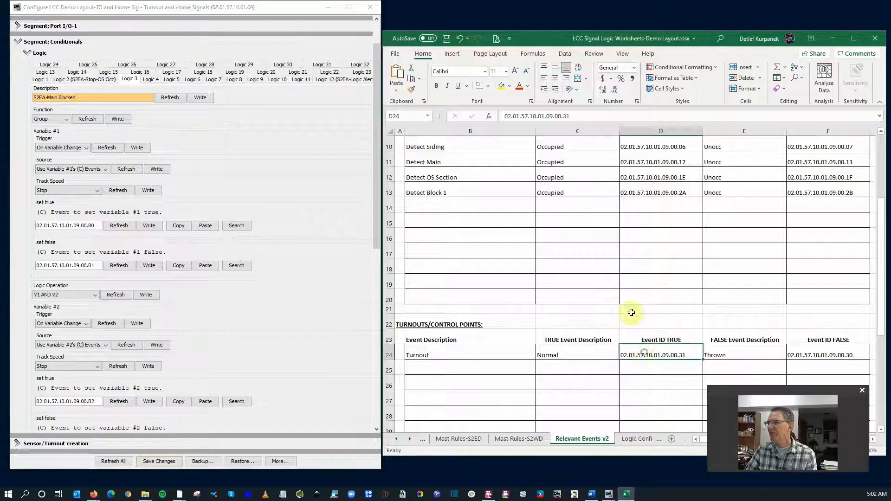
triple_click(580, 117)
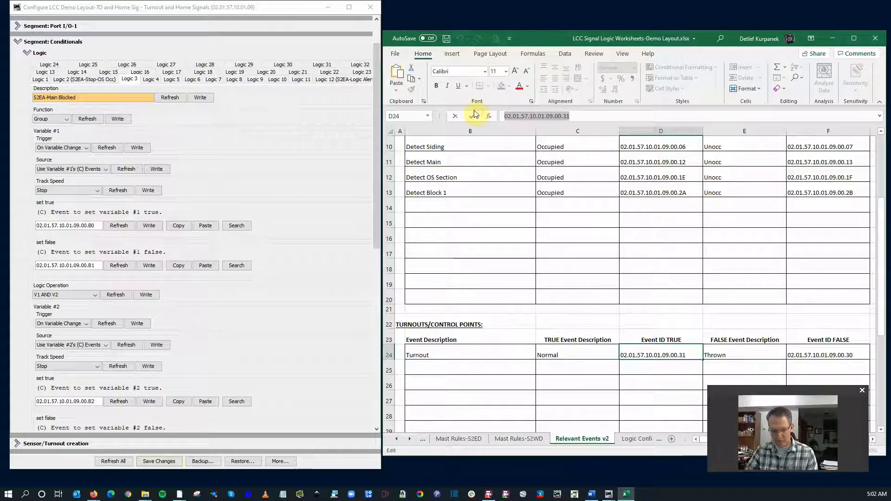
click(202, 226)
click(153, 225)
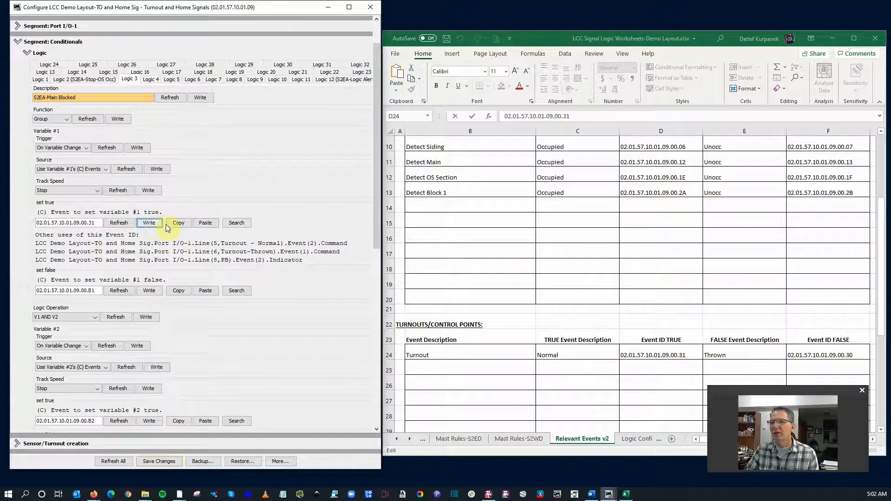
- Set Logic 3's Variable #1 set false event to the turnout's Thrown ID, 02.01.57.10.01.09.00.30
click(204, 291)
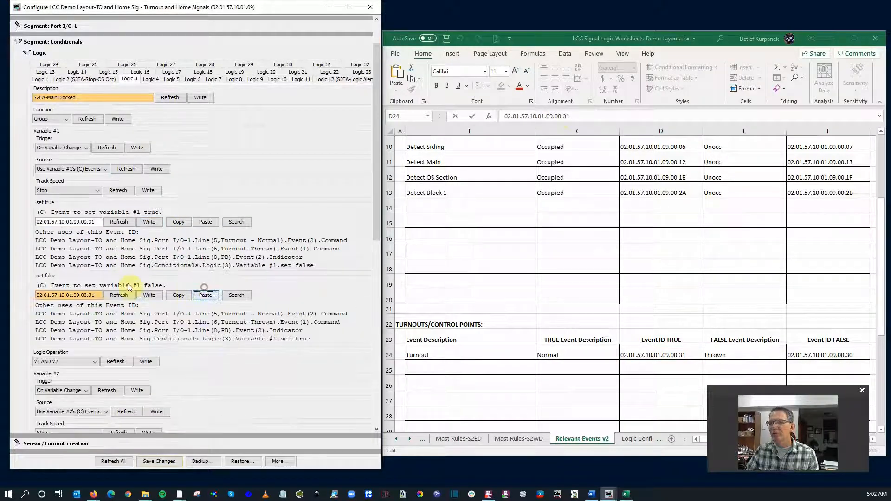
click(95, 295)
key(BackSpace)
text(0)
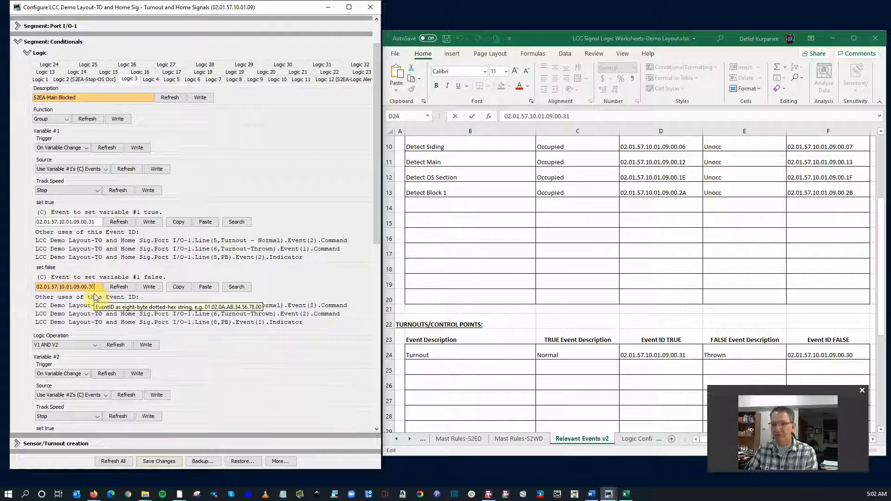
- Copy the Detect Main Occupied event ID 02.01.57.10.01.09.00.12 from the worksheet into Logic 3's Variable #2 set true event
scroll(179, 324, down, 3)
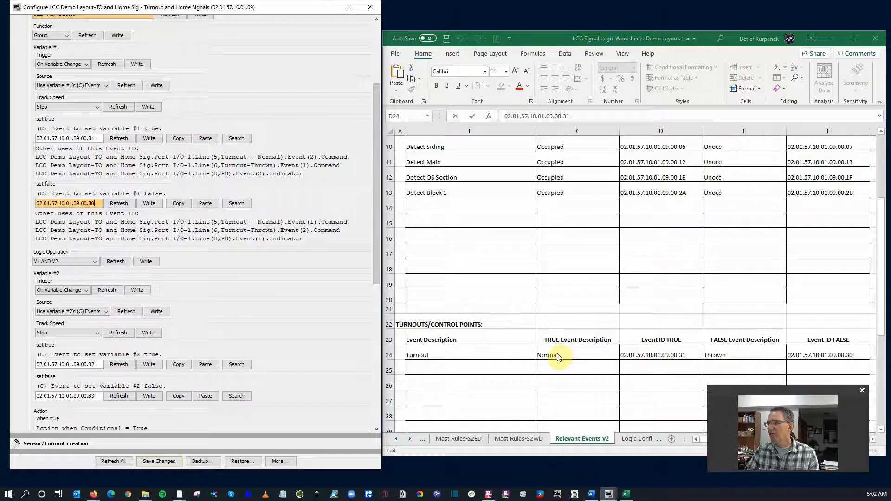
scroll(587, 295, up, 1)
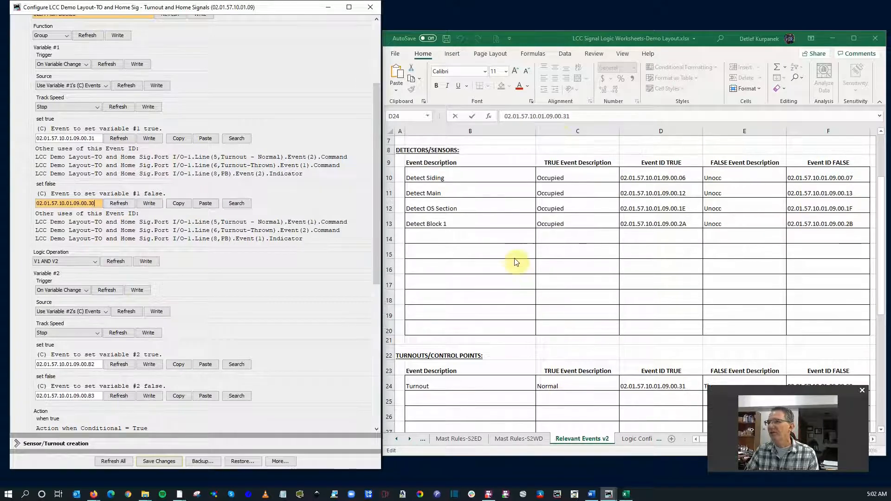
click(659, 193)
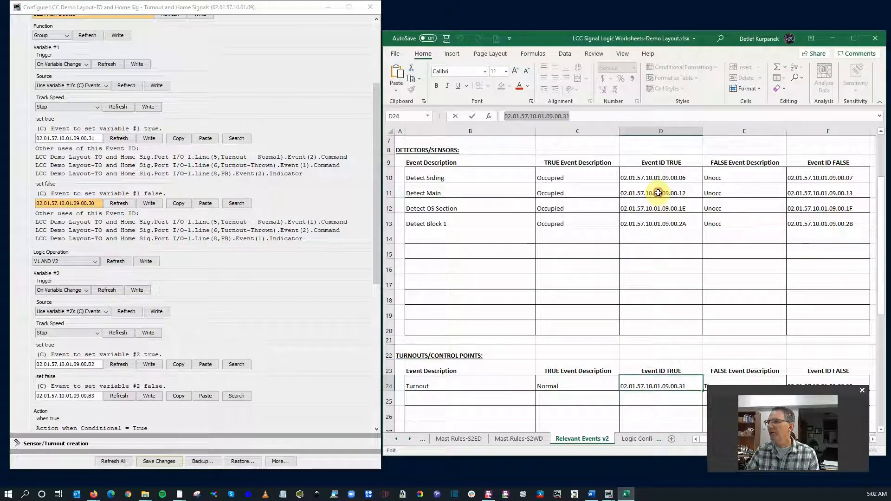
drag(573, 116, 504, 117)
key(ctrl+c)
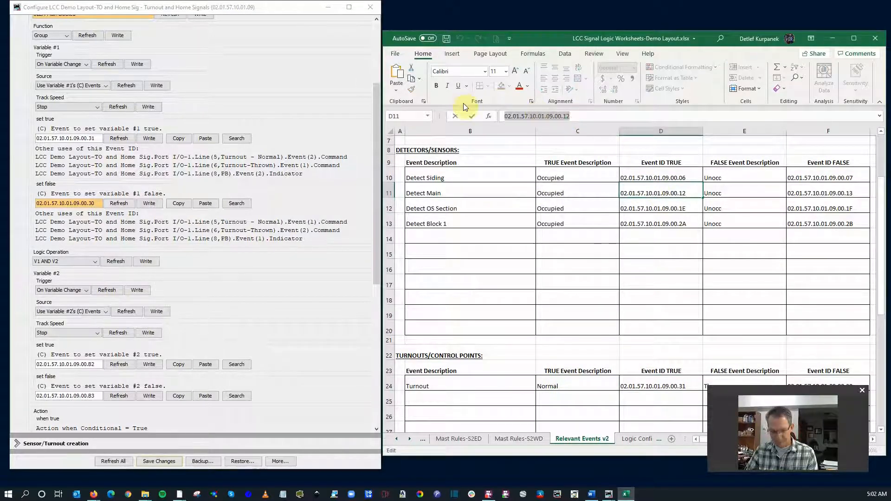
scroll(155, 343, down, 2)
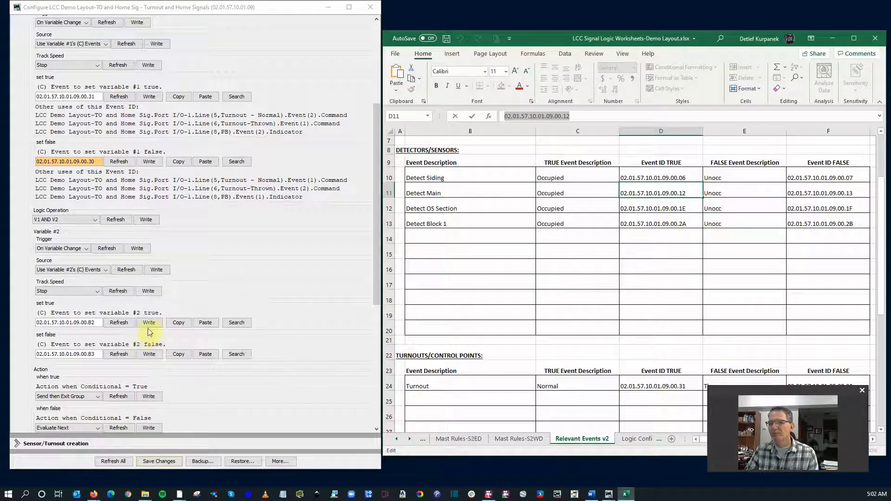
click(205, 324)
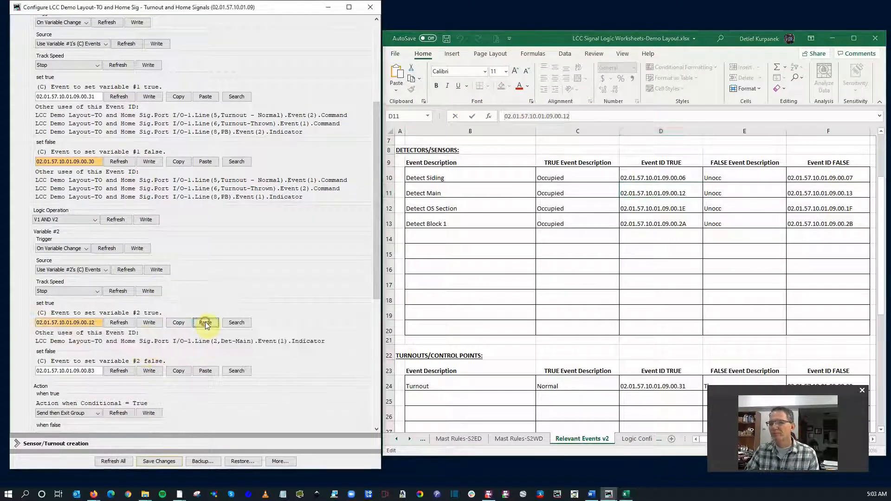
- Set Logic 3's Variable #2 set false event to the Detect Main Unocc ID, 02.01.57.10.01.09.00.13
click(205, 379)
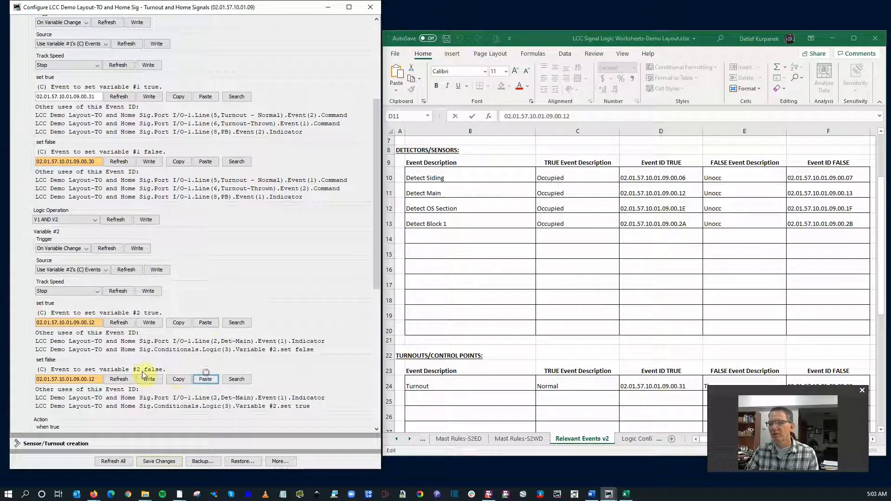
click(99, 379)
key(BackSpace)
text(3)
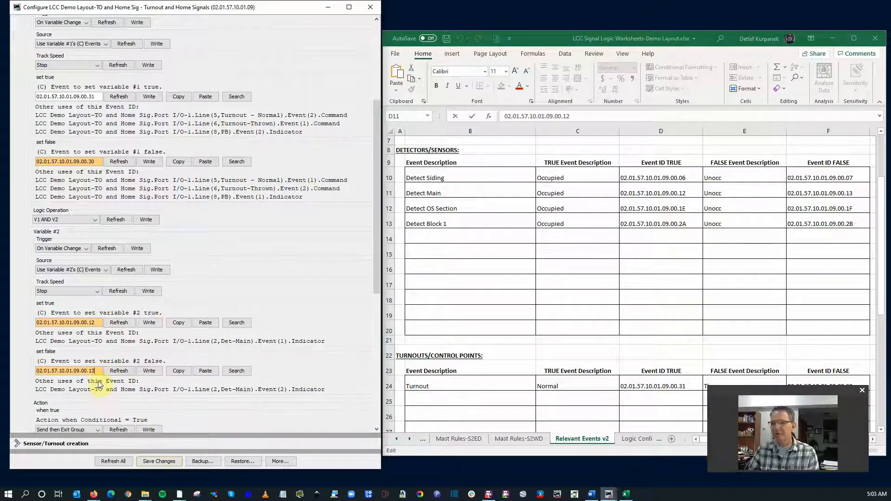
- Set the condition of Logic 3's Action 1 to Immediately
scroll(118, 379, down, 3)
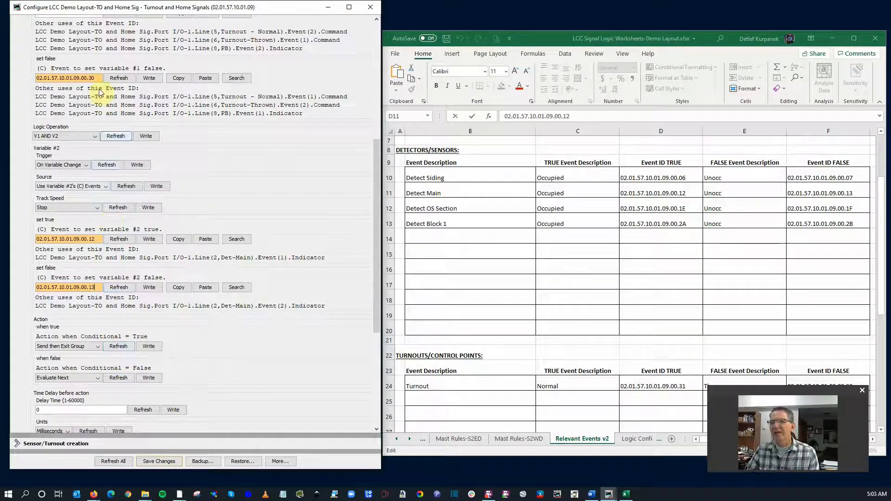
scroll(77, 358, down, 2)
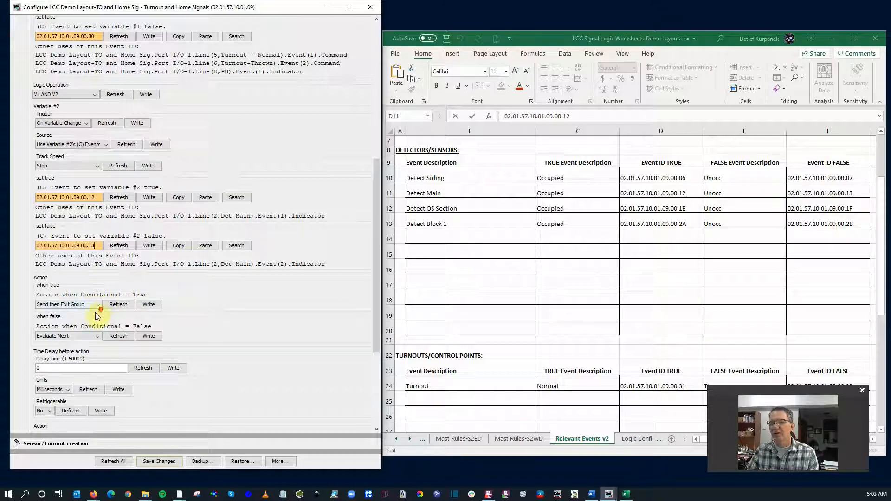
scroll(98, 310, down, 3)
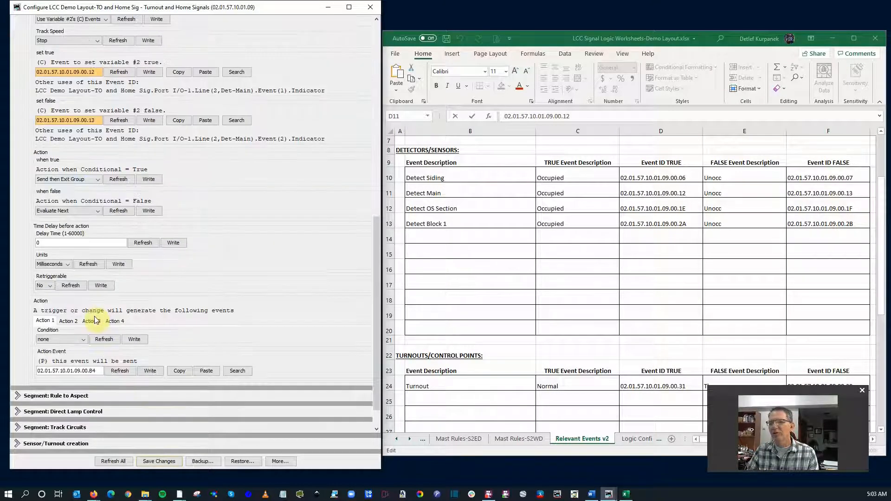
click(82, 341)
click(74, 356)
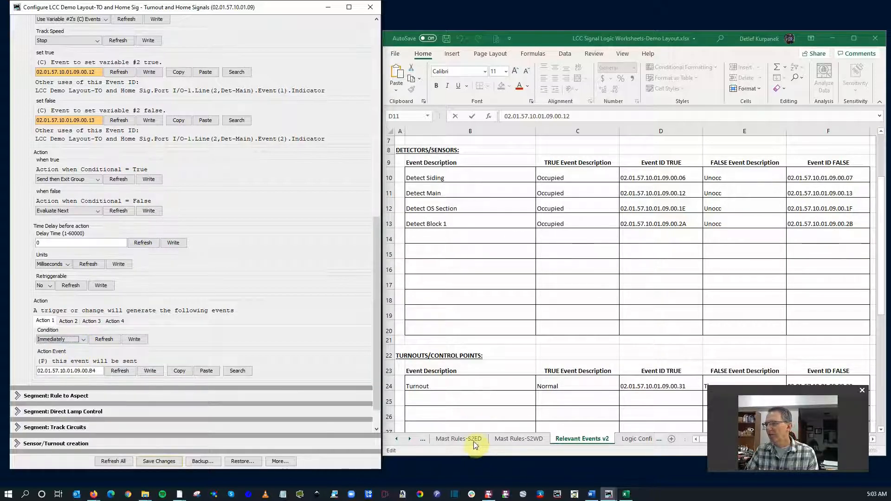
- Copy the Stop rule's event ID 02.01.57.10.01.09.01.E8 from the Mast Rules-S2EA sheet into Logic 3's Action 1 event and save the changes
click(424, 439)
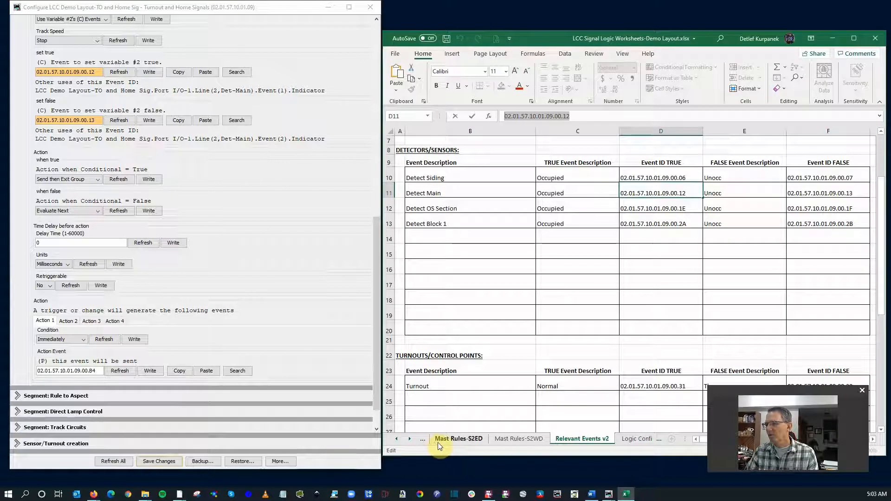
click(424, 441)
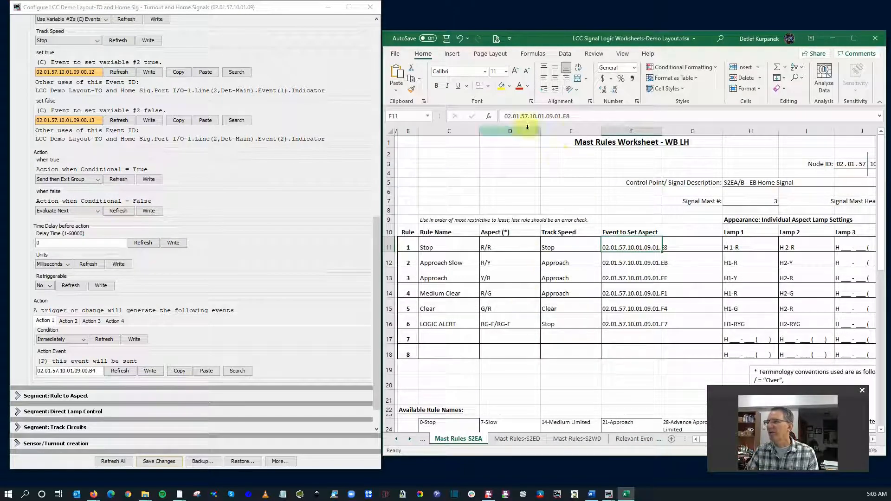
drag(580, 117, 500, 112)
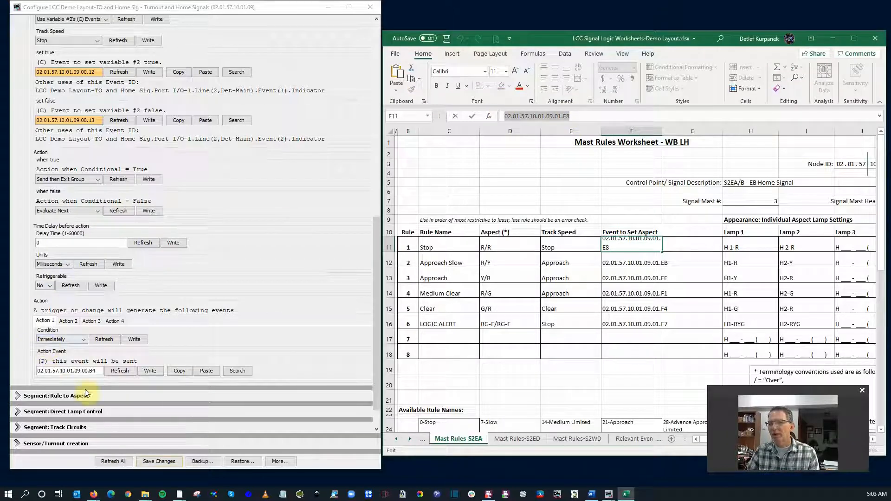
click(206, 371)
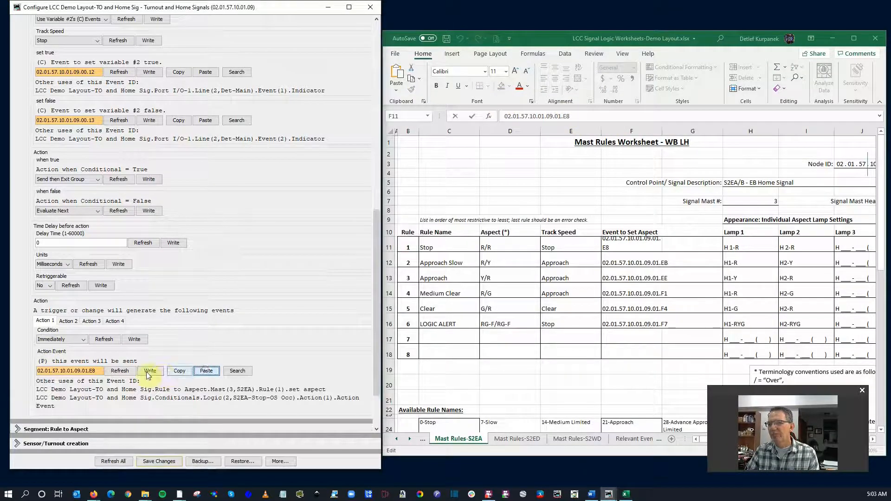
click(160, 462)
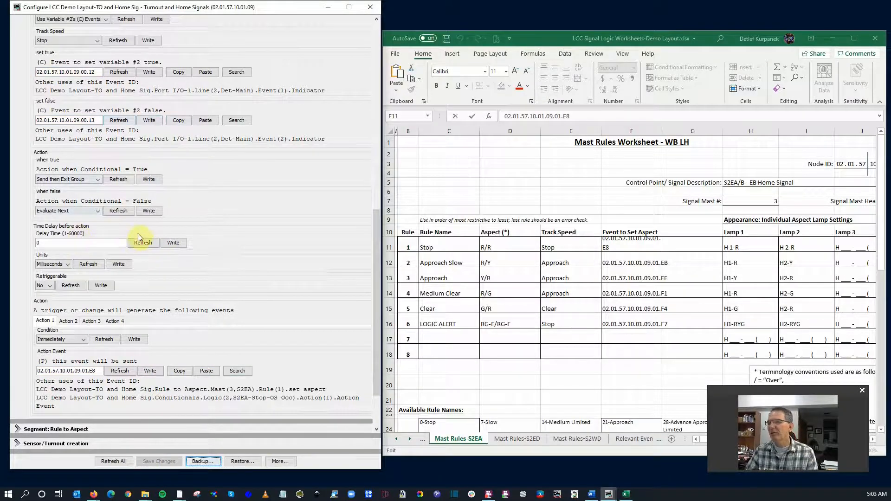
- Describe Logic 4 as "S2EA-Siding Blocked" and set its function to Group
scroll(174, 160, up, 3)
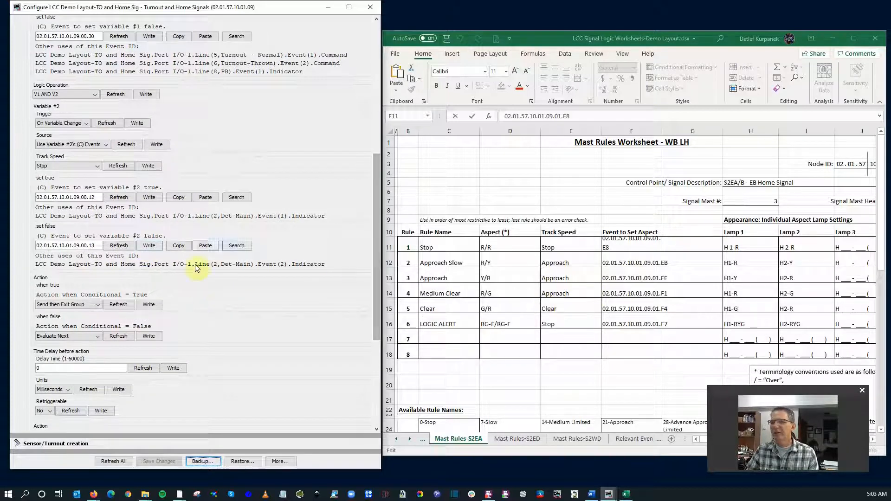
scroll(155, 253, down, 5)
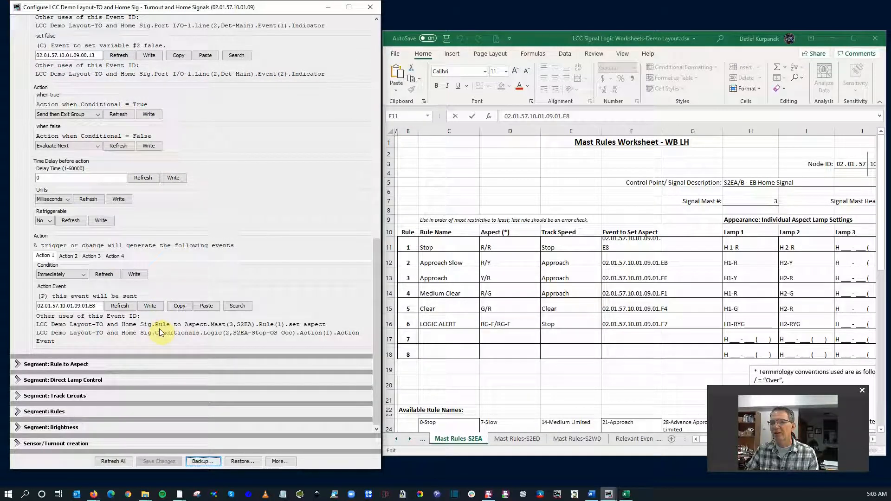
scroll(182, 263, up, 10)
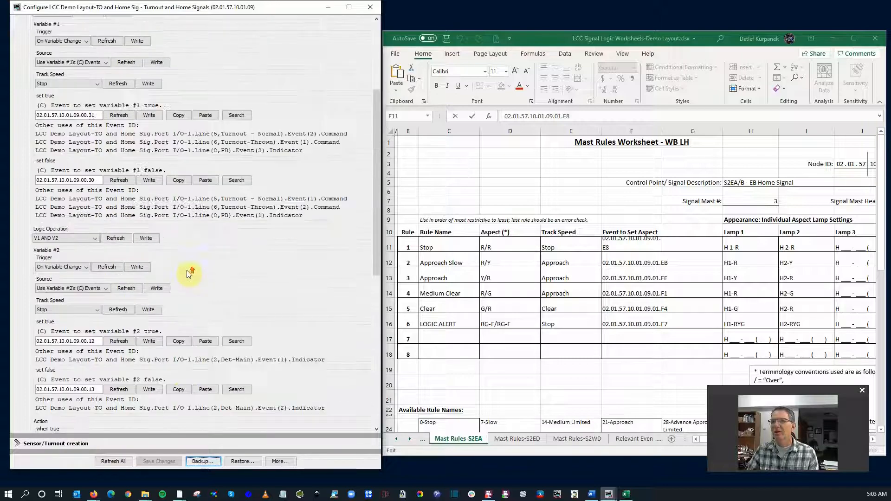
scroll(187, 270, up, 3)
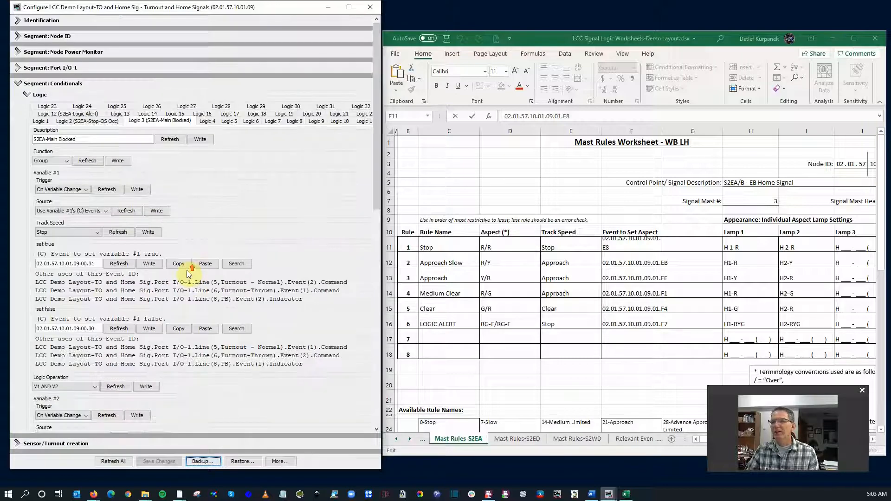
click(216, 121)
click(120, 139)
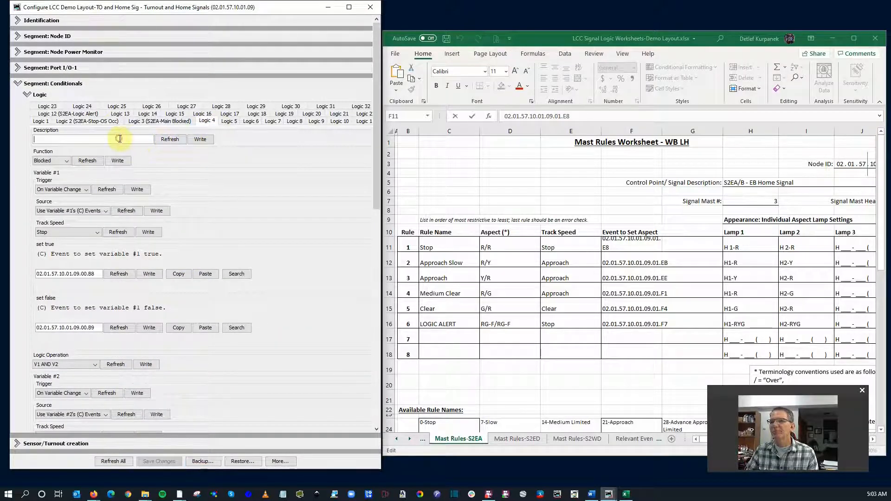
text(S)
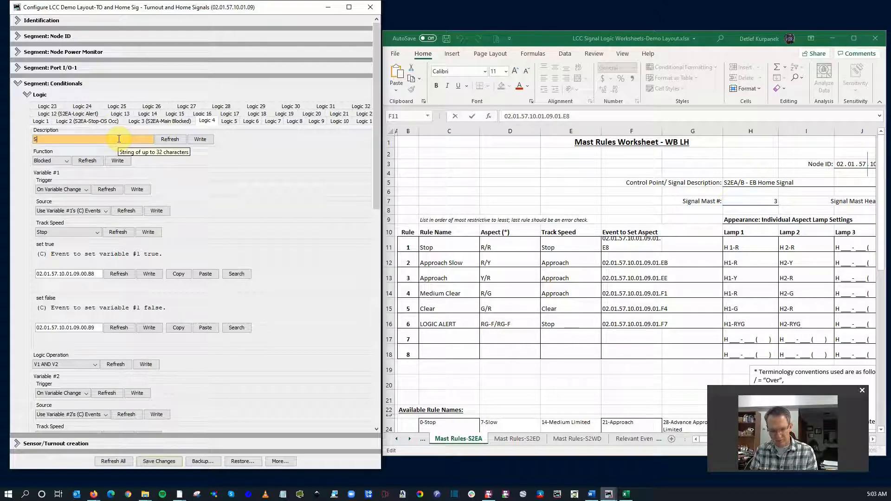
text(2EA-Siding Blocked)
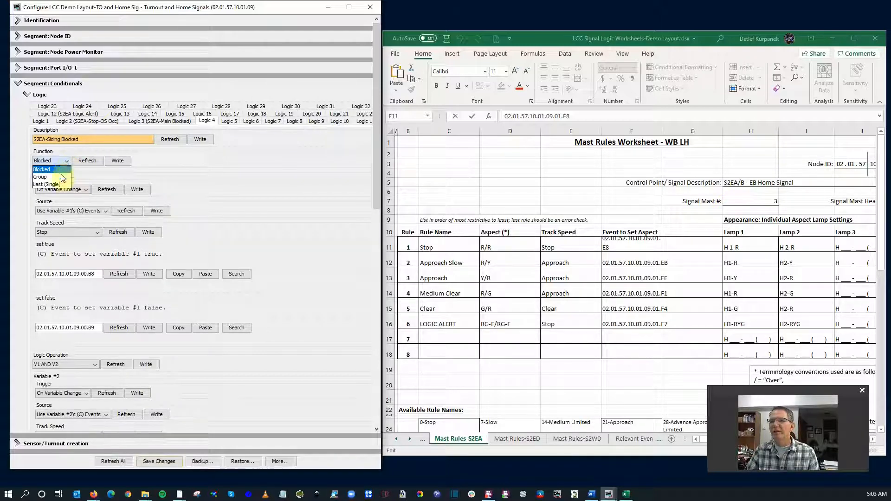
click(60, 177)
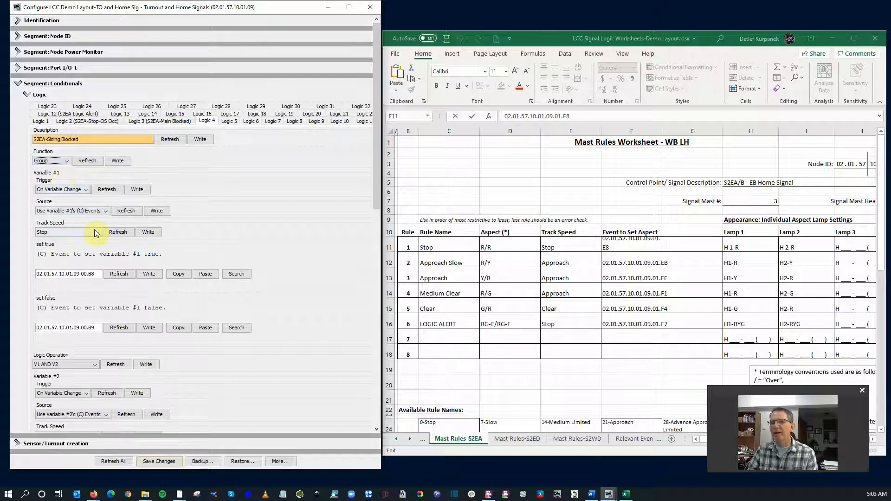
- Switch from the Mast Rules-S2EA sheet to the Relevant Events v2 sheet of the signal logic workbook
scroll(102, 259, down, 3)
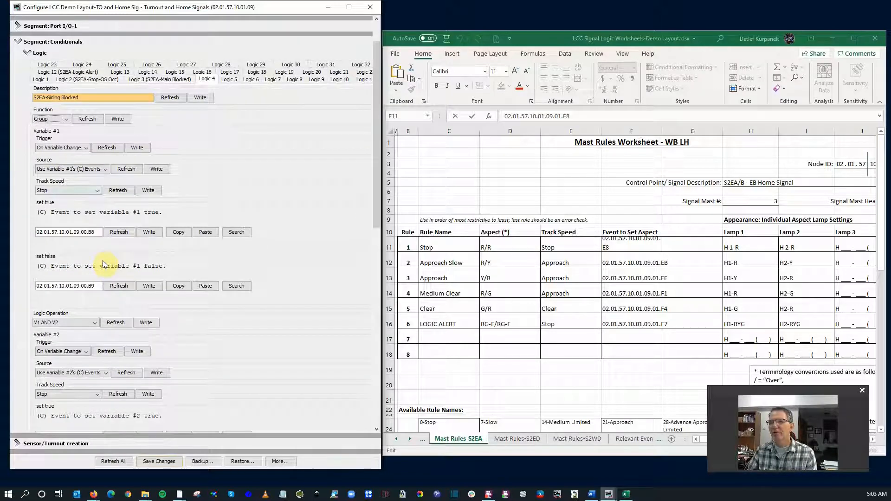
scroll(586, 361, down, 3)
scroll(586, 358, down, 3)
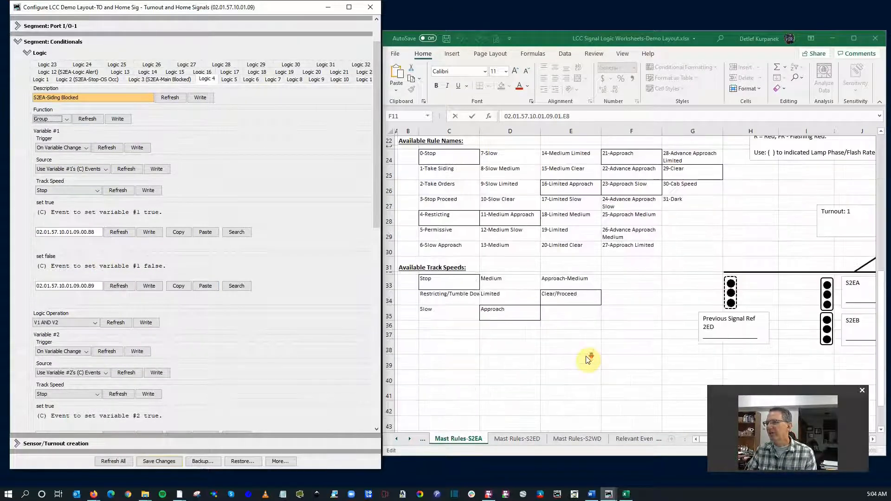
scroll(500, 430, up, 7)
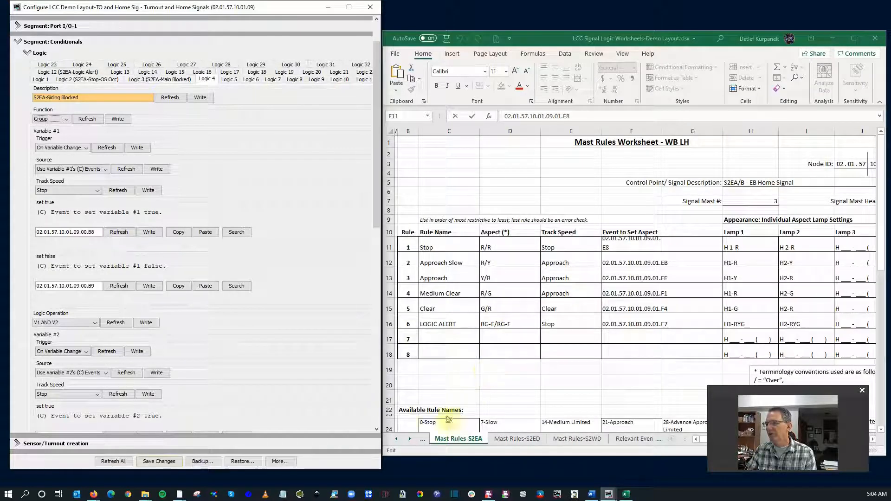
click(419, 441)
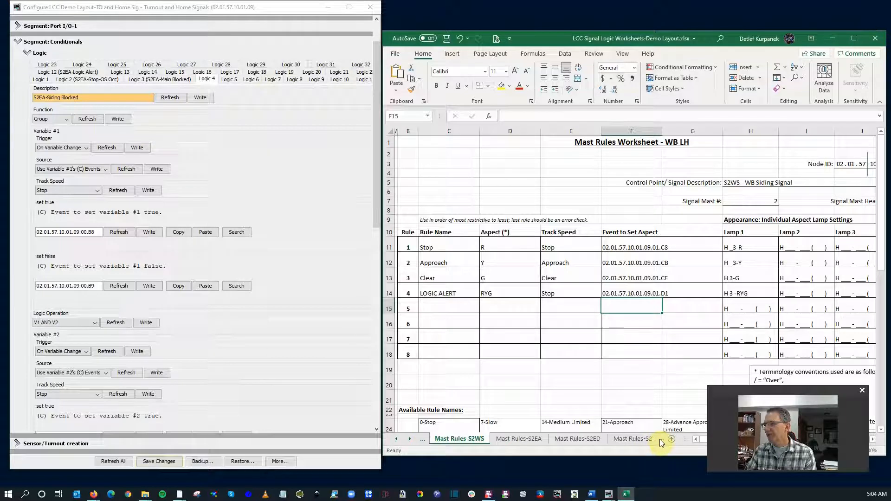
click(659, 439)
click(642, 438)
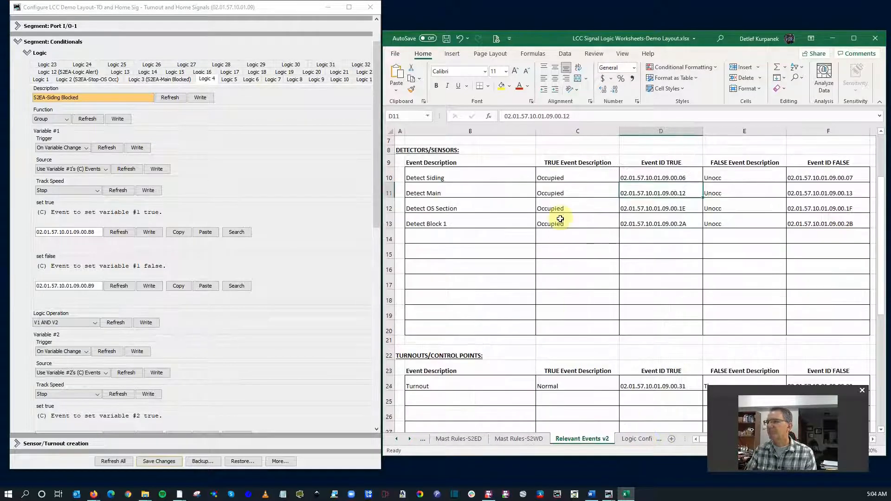
- Set Logic 4's Variable #1 set true event to the Turnout Thrown ID, 02.01.57.10.01.09.00.30, and its set false event to 02.01.57.10.01.09.00.31
scroll(545, 246, down, 2)
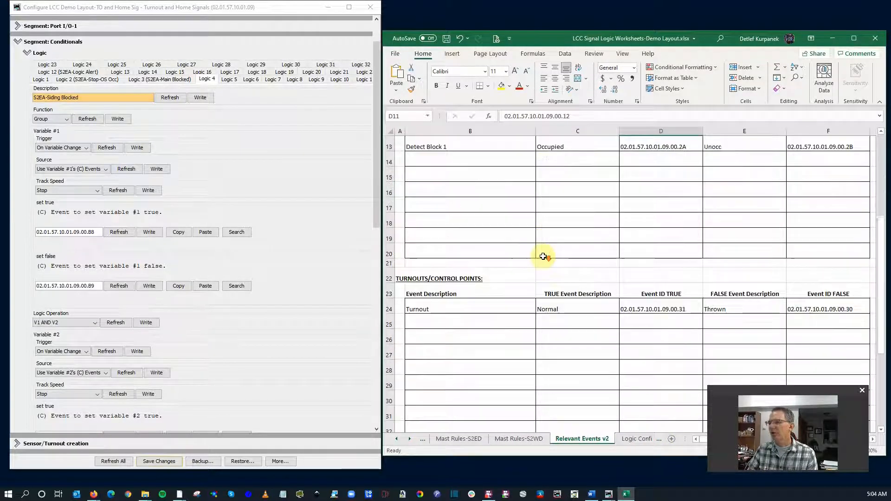
click(809, 310)
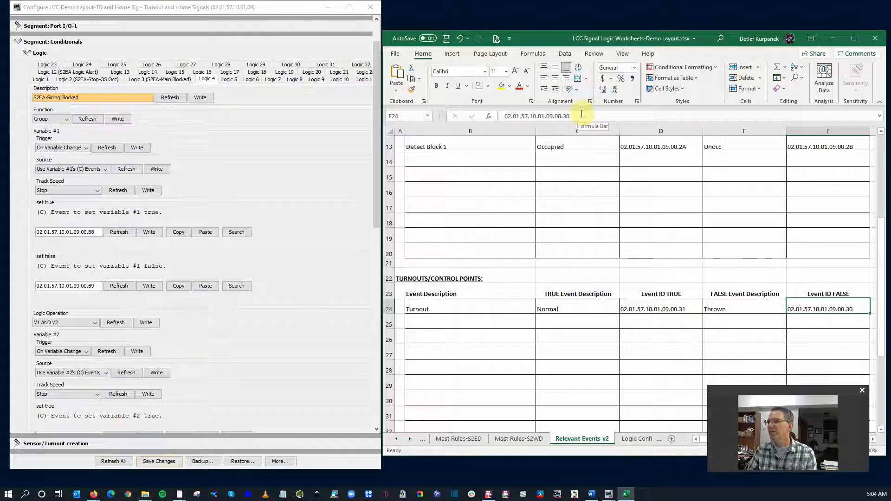
drag(581, 116, 477, 102)
key(ctrl+c)
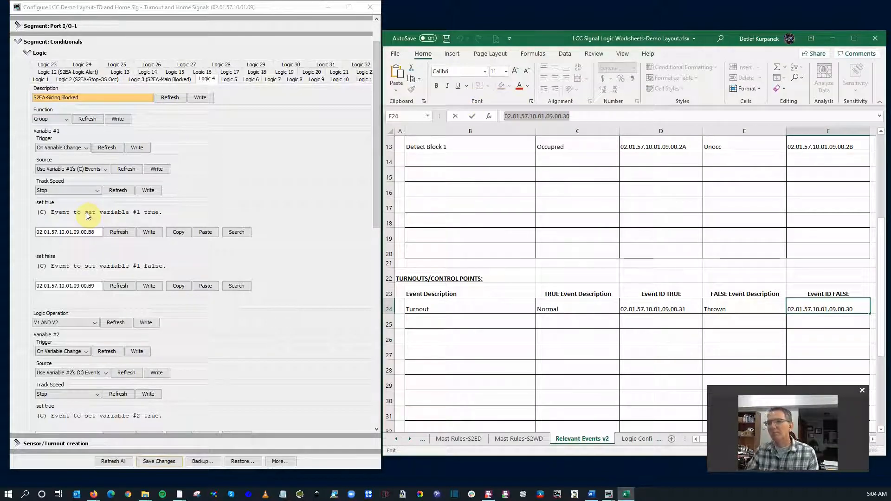
click(206, 232)
click(205, 326)
- Set Logic 4's Variable #2 set true event to the Detect Siding Occupied ID, 02.01.57.10.01.09.00.06, and its set false event to 72.01.57.10.01.09.00.07
scroll(90, 360, down, 3)
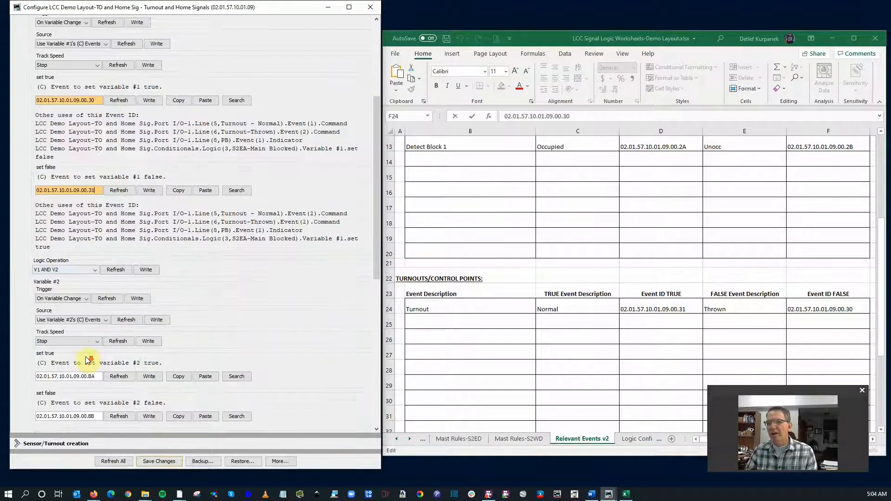
scroll(766, 292, up, 4)
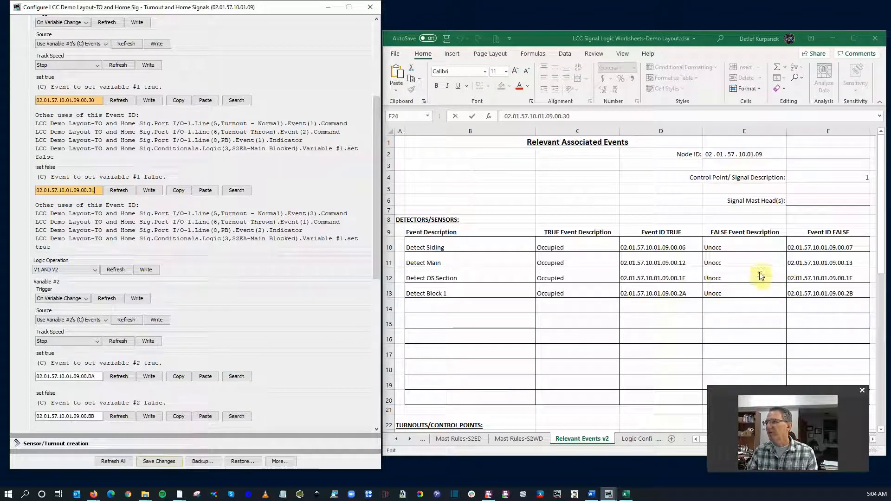
click(650, 246)
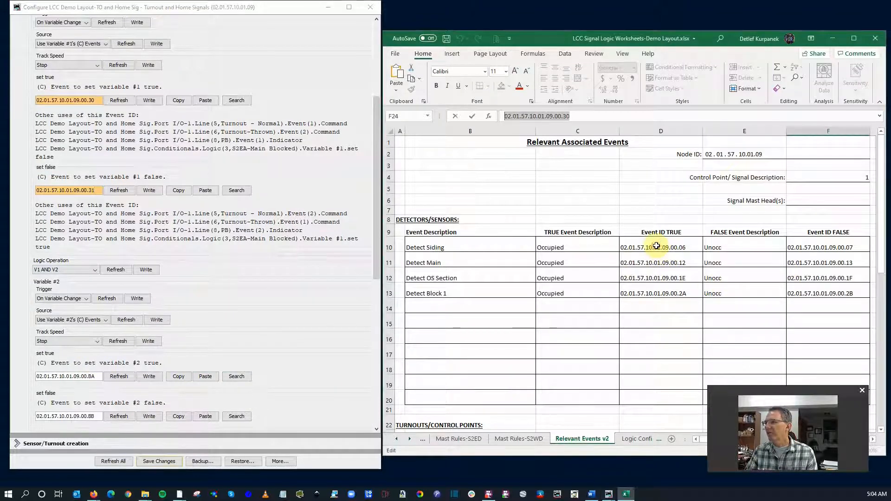
scroll(74, 319, down, 1)
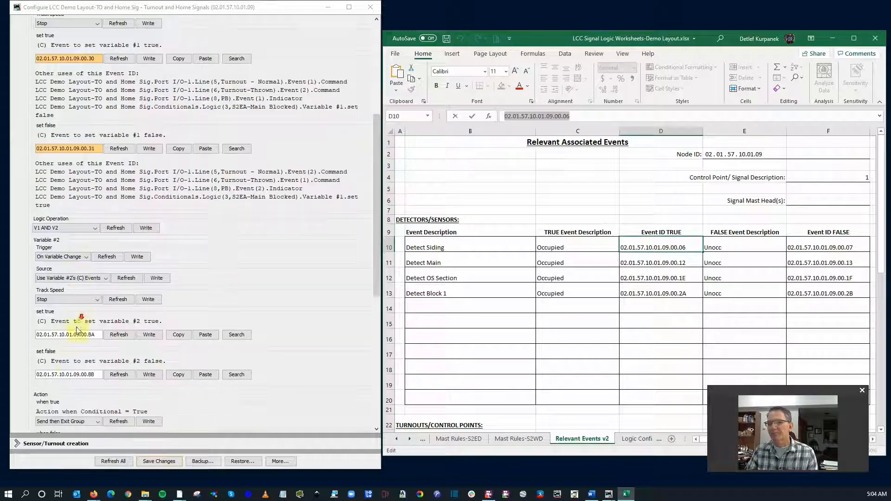
click(206, 335)
click(206, 372)
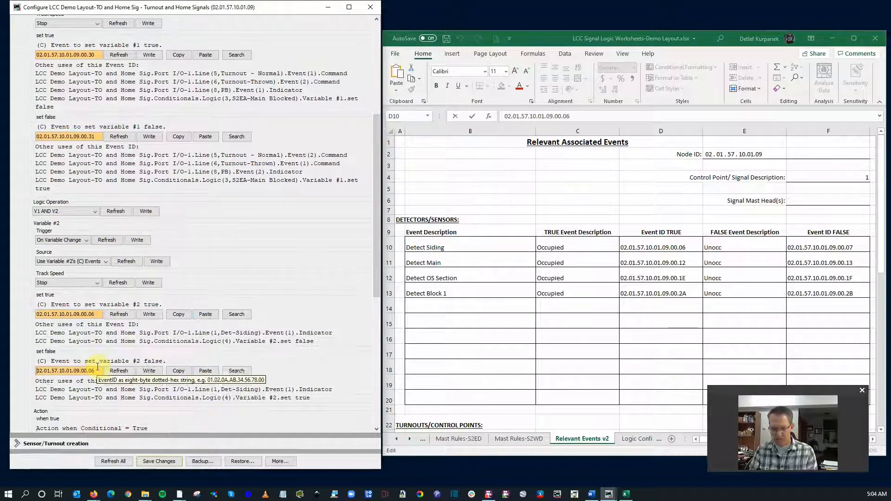
click(94, 383)
key(BackSpace)
text(7)
- Set the condition of Logic 4's Action 1 to Immediately
scroll(74, 291, down, 5)
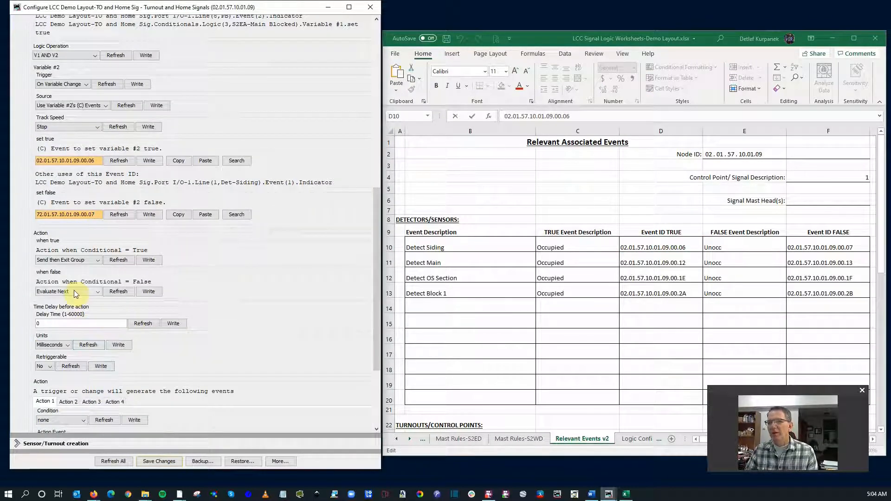
scroll(115, 319, down, 1)
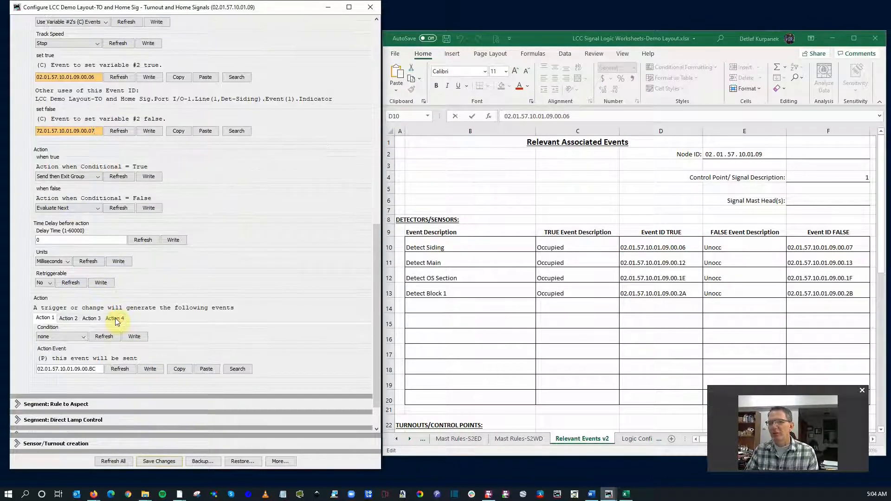
click(85, 335)
click(50, 352)
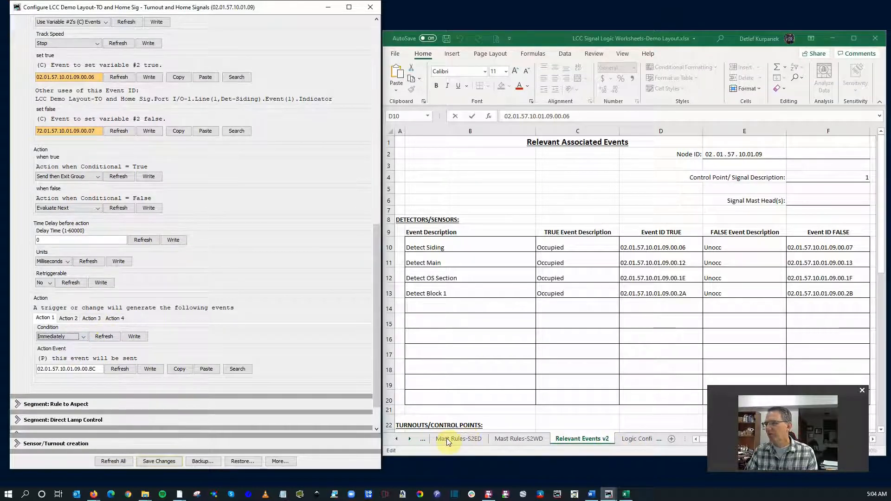
- Copy the Stop rule's event ID 02.01.57.10.01.09.01.E8 from the Mast Rules-S2EA sheet into Logic 4's Action 1 event and save the changes
click(423, 439)
click(622, 244)
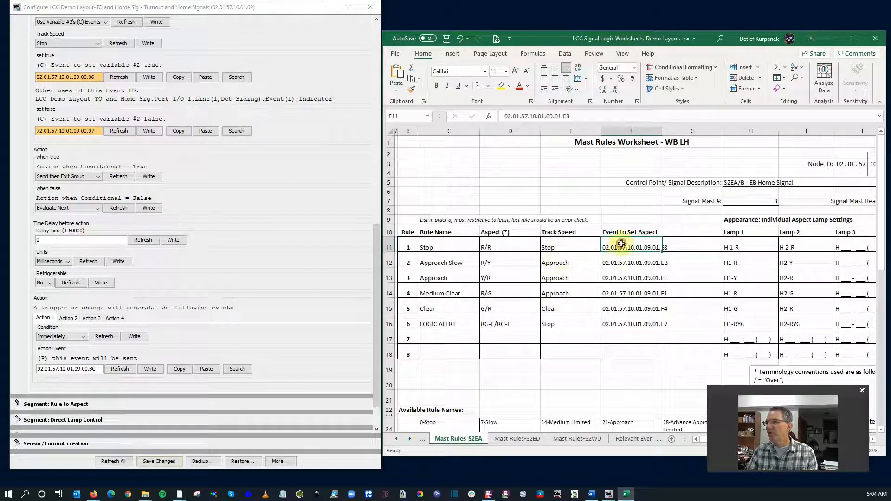
drag(577, 117, 502, 117)
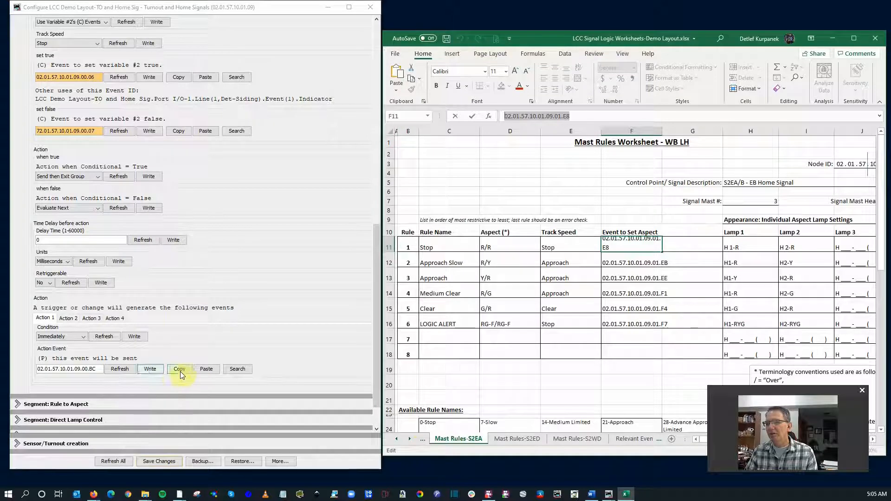
click(206, 369)
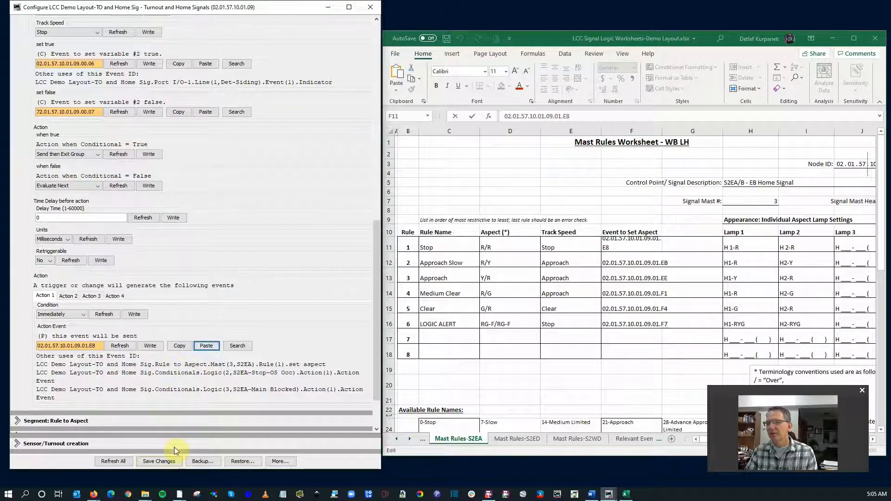
click(166, 462)
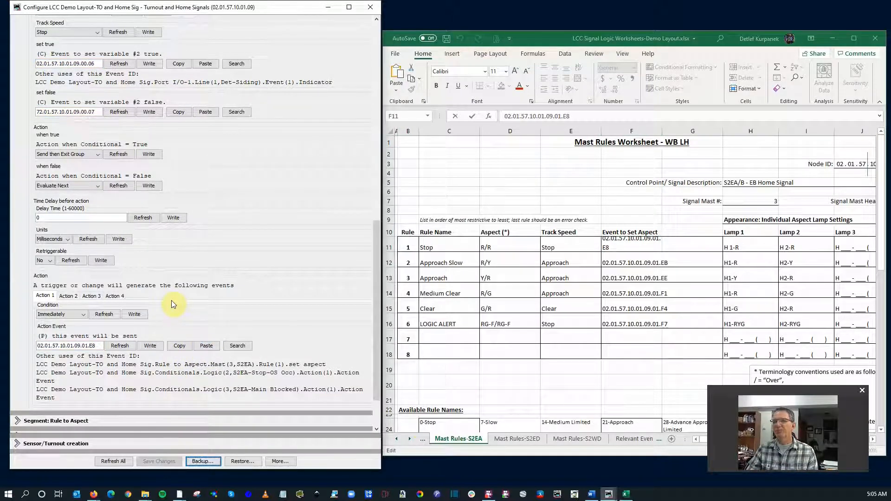
scroll(171, 305, up, 15)
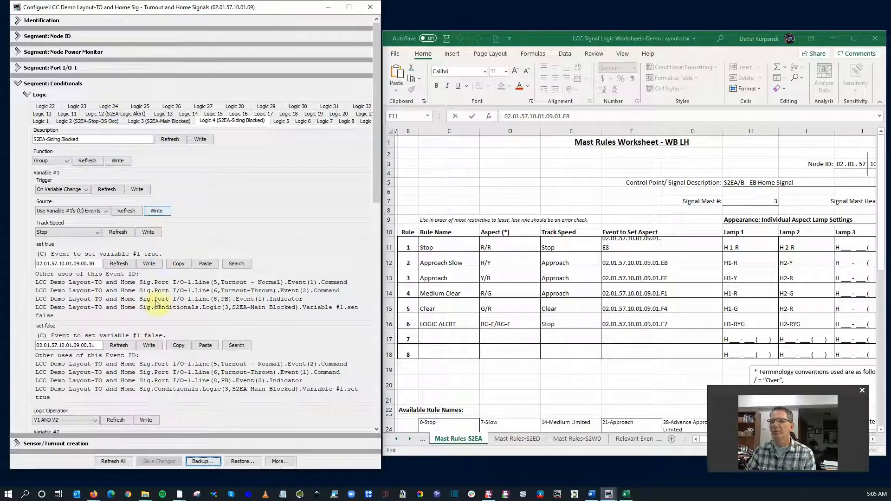
scroll(130, 361, down, 9)
scroll(134, 358, down, 4)
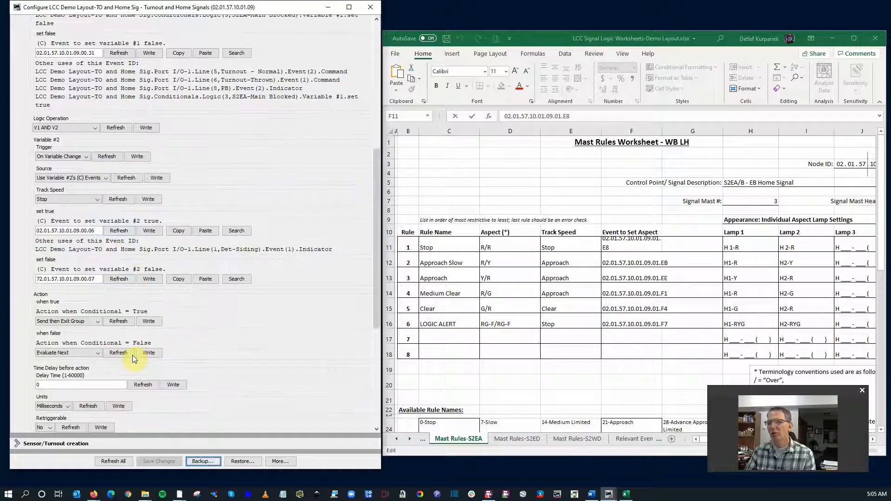
- Open Logic 6 and describe it as "S2EA-Siding Clear"
scroll(135, 360, up, 13)
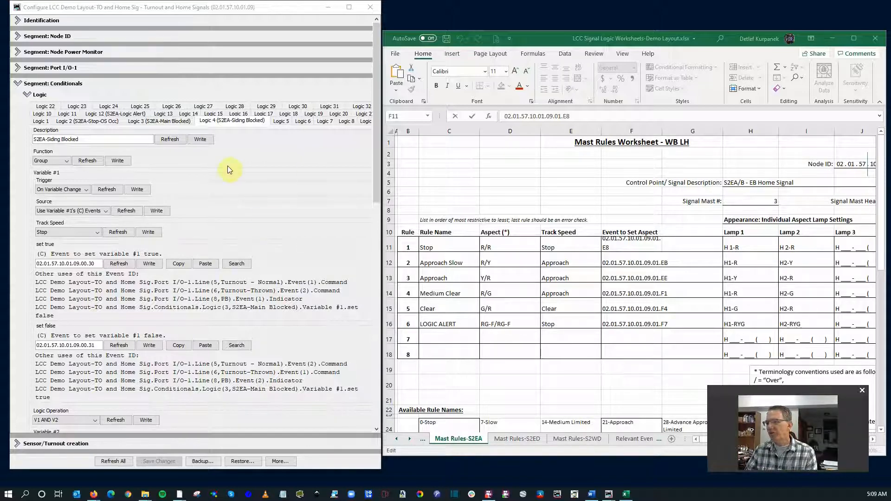
click(302, 123)
click(57, 138)
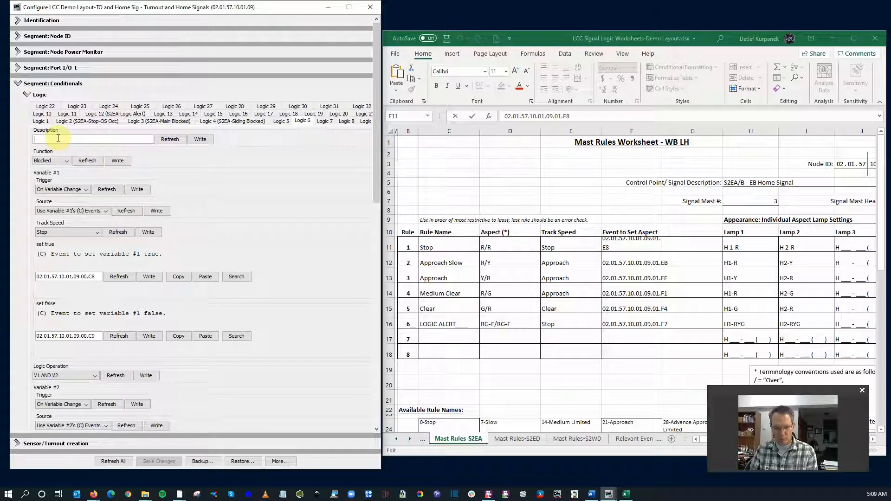
text(S2EA-Siding Clear)
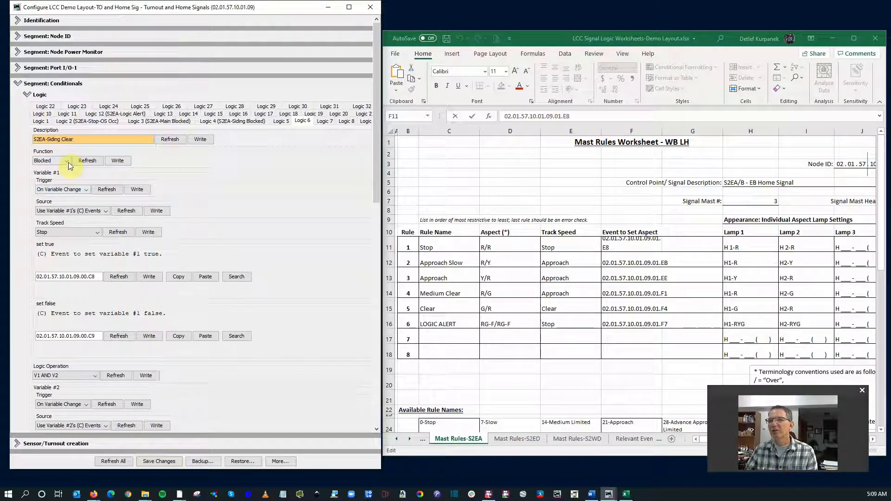
- Set Logic 6's function to Group and its Variable #1 track speed to Approach
click(68, 161)
click(64, 178)
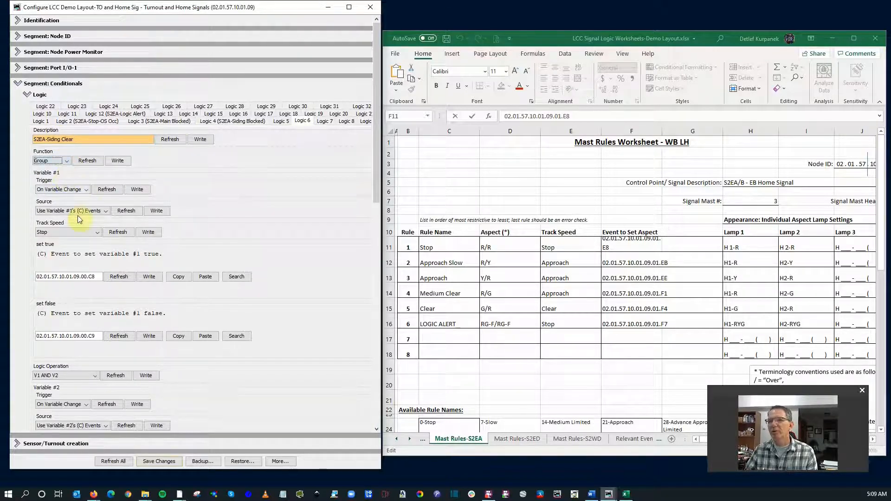
click(97, 232)
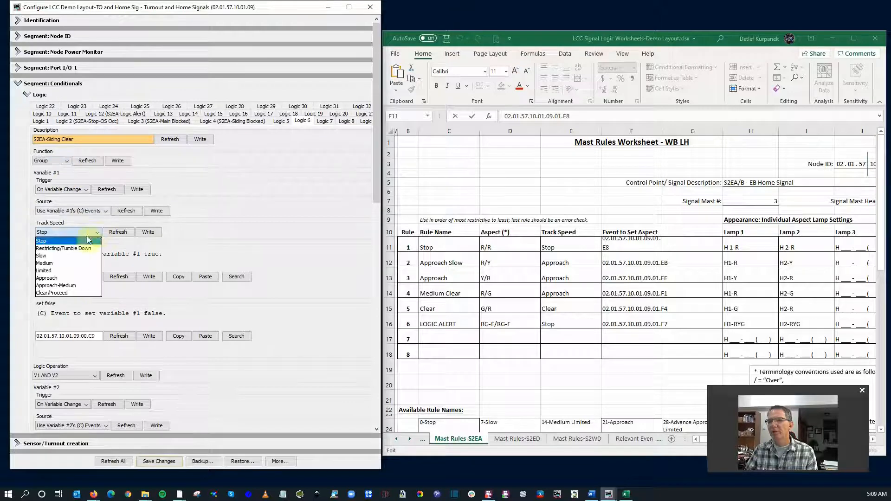
click(65, 278)
- Copy the turnout's Thrown event ID 02.01.57.10.01.09.00.30 from the Relevant Events v2 sheet into Logic 6's Variable #1 set true event
scroll(208, 231, down, 2)
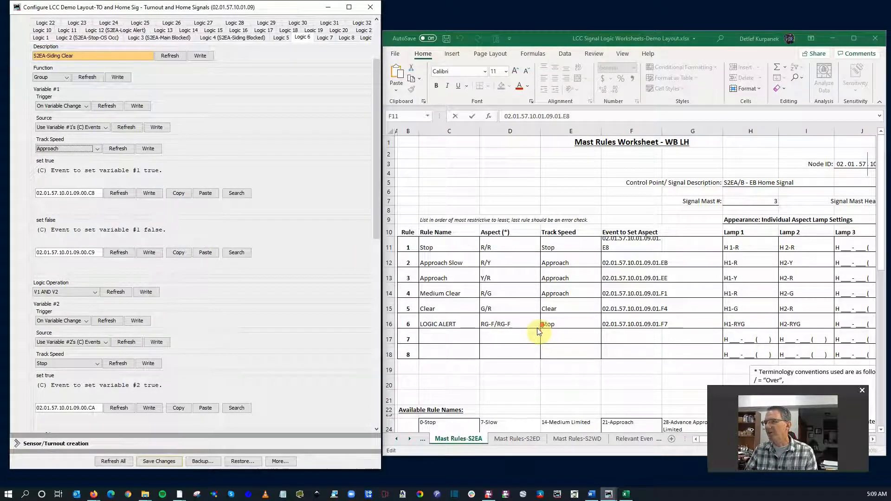
scroll(543, 334, down, 3)
scroll(557, 332, down, 4)
scroll(557, 342, up, 6)
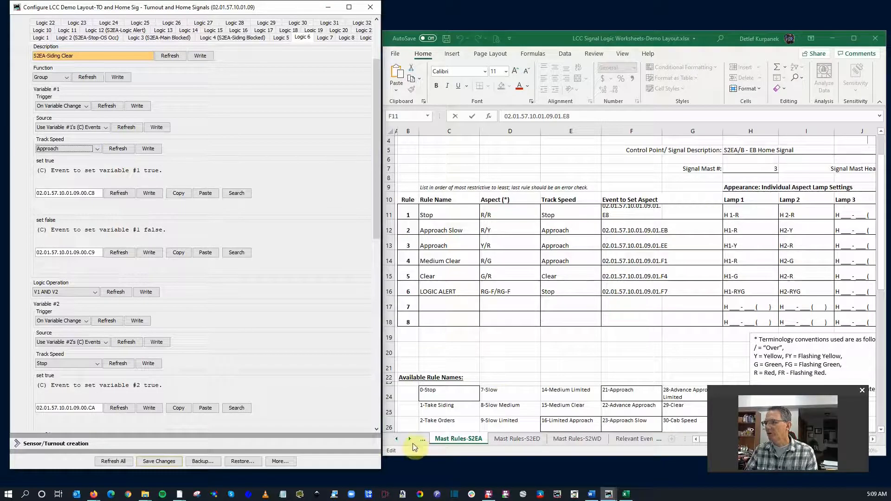
click(632, 439)
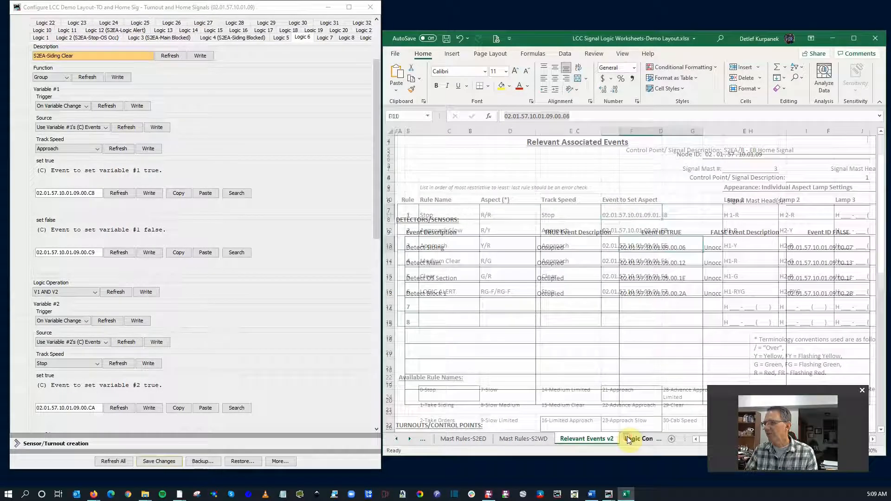
scroll(603, 297, down, 3)
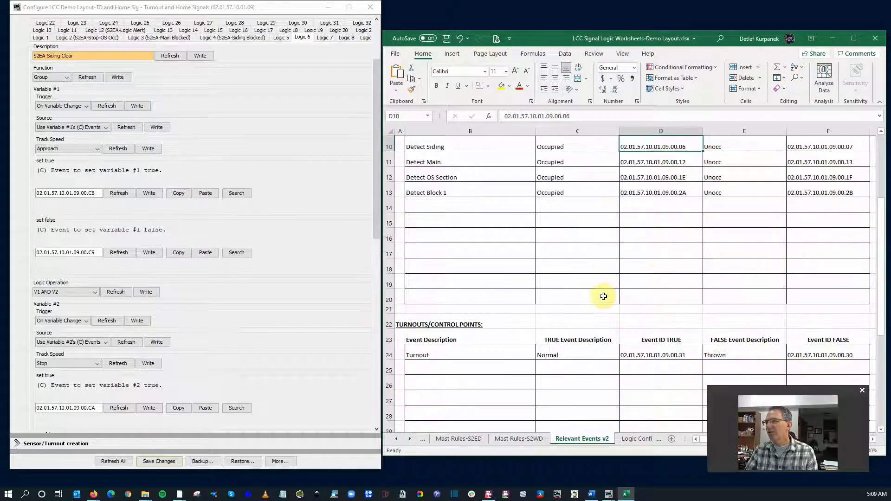
click(813, 356)
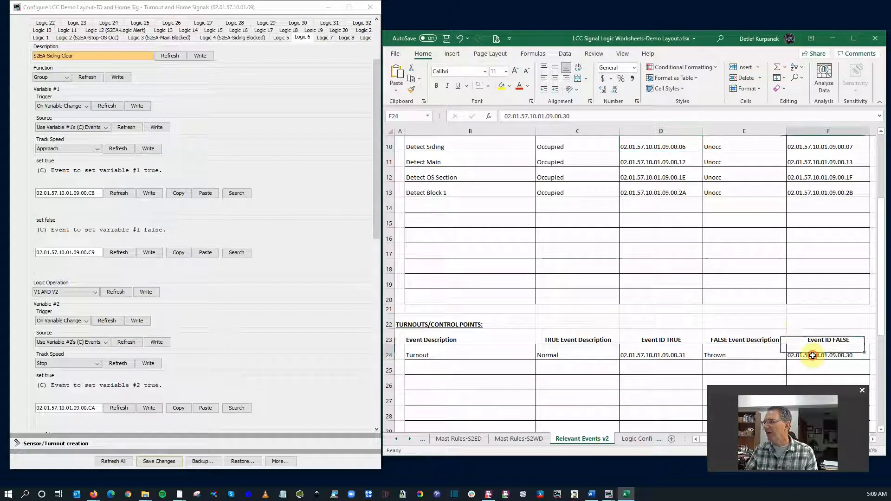
drag(587, 116, 444, 98)
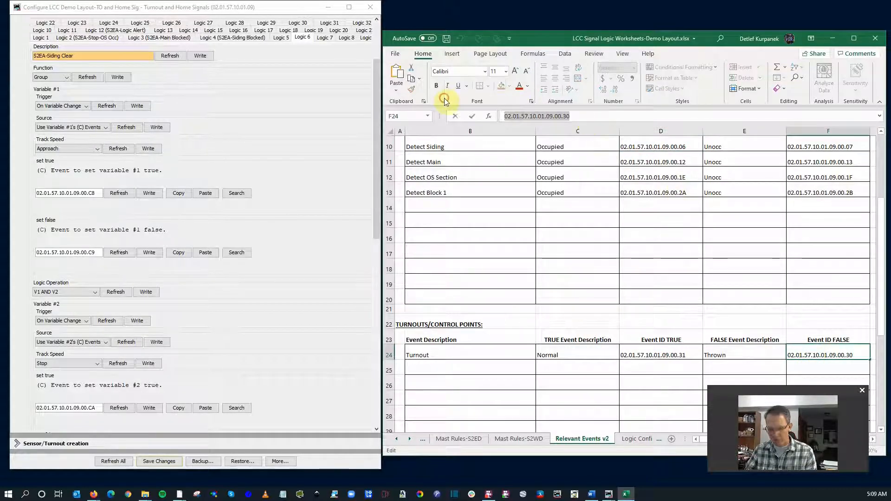
click(205, 193)
- Set Logic 6's Variable #1 set false event to the turnout's Normal event ID, 02.01.57.10.01.09.00.31
click(205, 293)
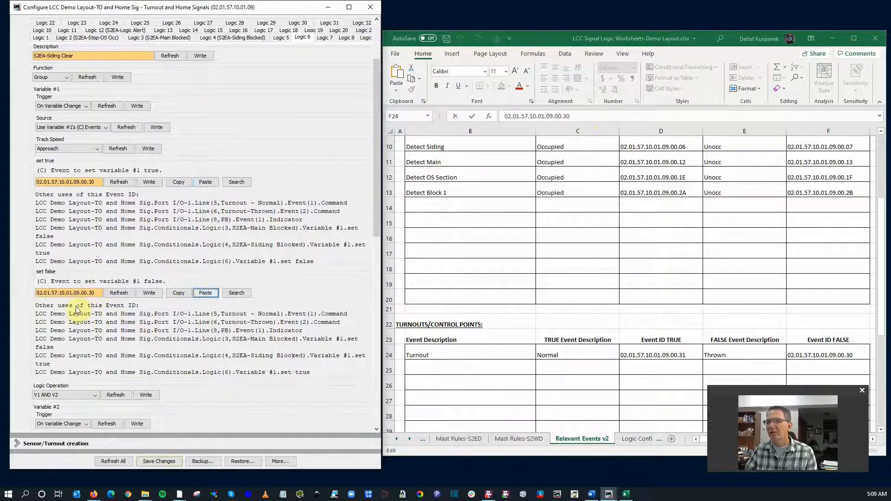
click(96, 293)
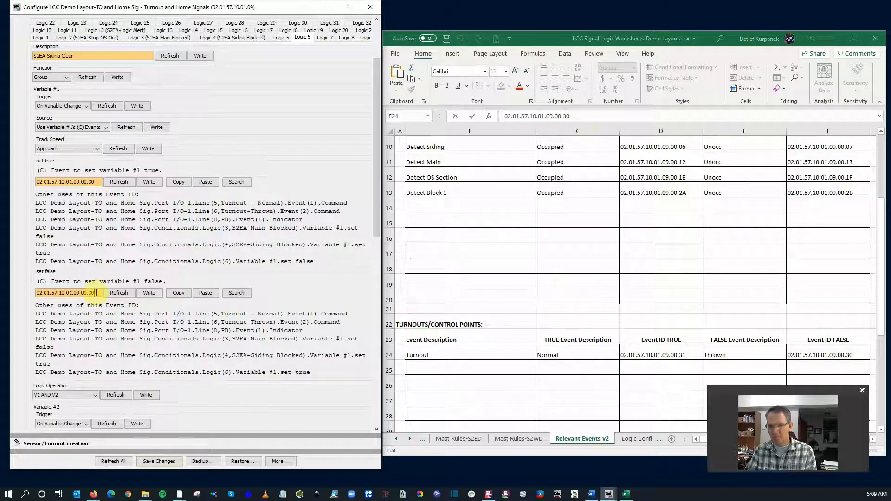
key(BackSpace)
text(1)
- Copy Detect Siding's unoccupied event ID 02.01.57.10.01.09.00.07 from the Relevant Events v2 sheet into Logic 6's Variable #2 set true event
scroll(200, 299, down, 5)
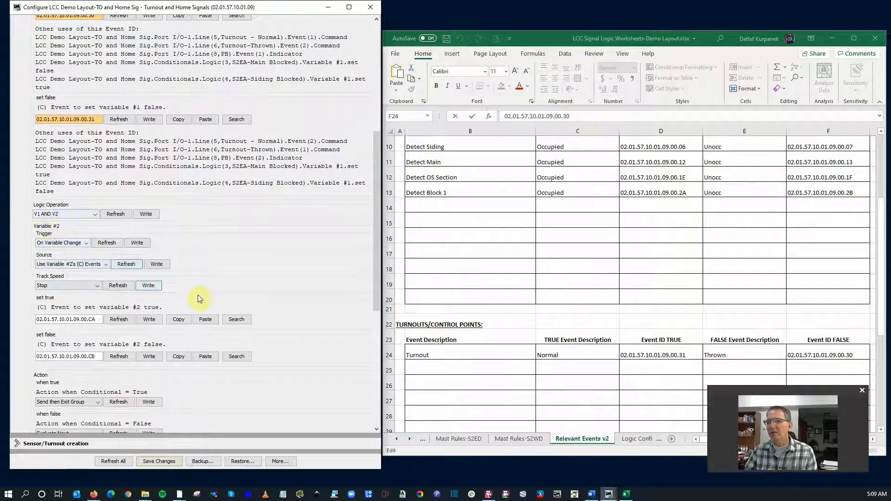
scroll(200, 298, down, 1)
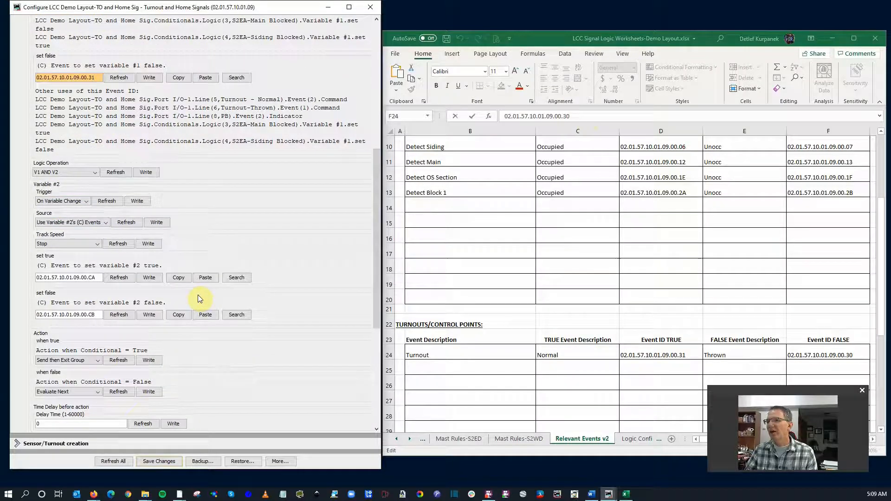
scroll(635, 227, up, 1)
scroll(635, 227, up, 2)
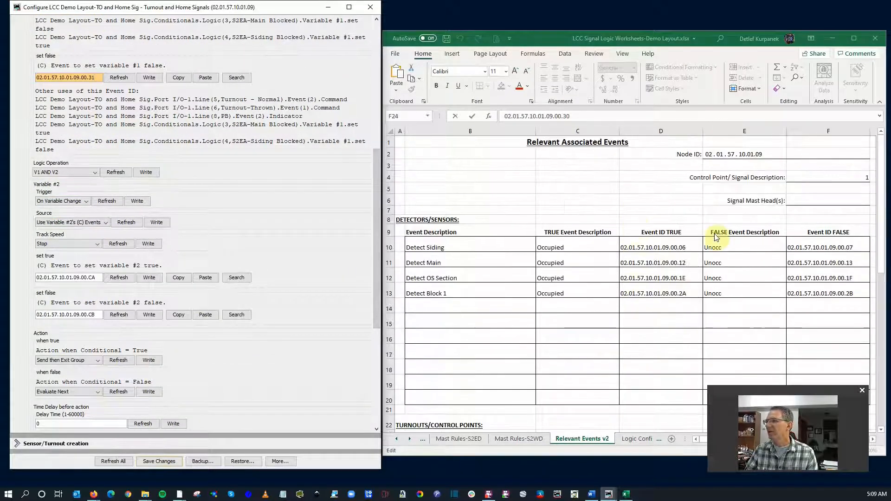
click(803, 246)
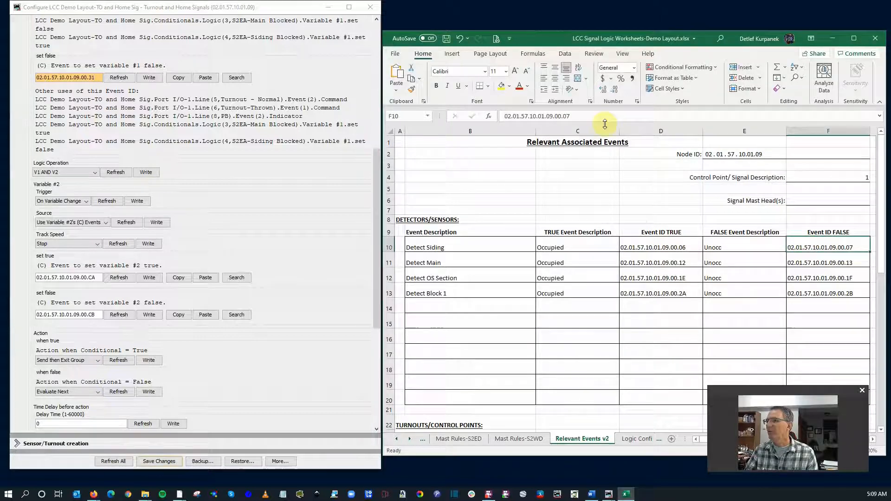
drag(583, 116, 504, 116)
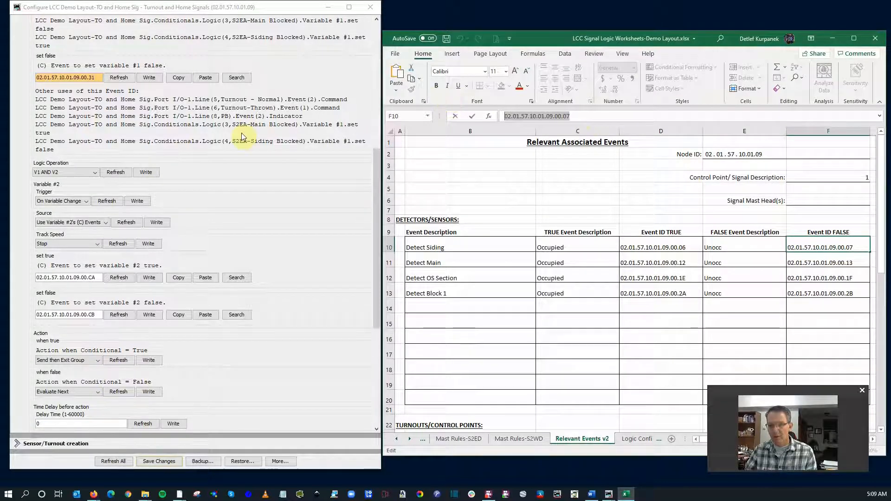
click(205, 278)
- Set Logic 6's Variable #2 set false event to Detect Siding's occupied event ID, 02.01.57.10.01.09.00.06
click(205, 323)
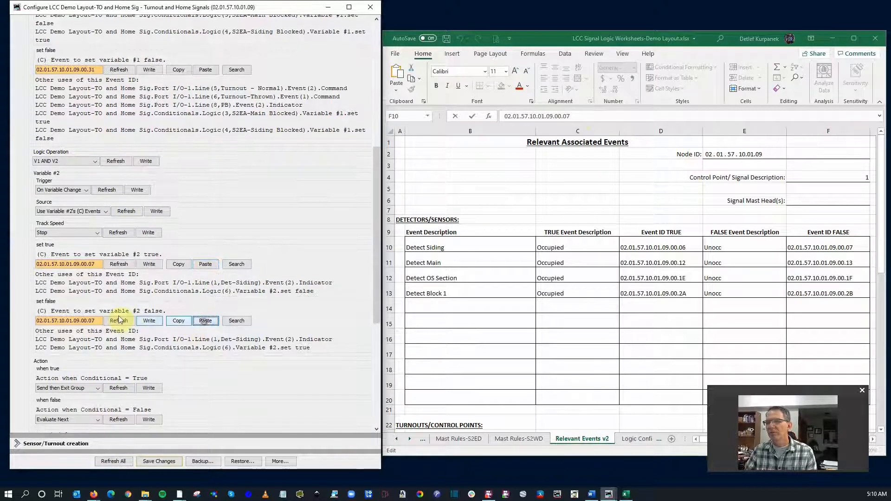
click(100, 319)
key(BackSpace)
text(6)
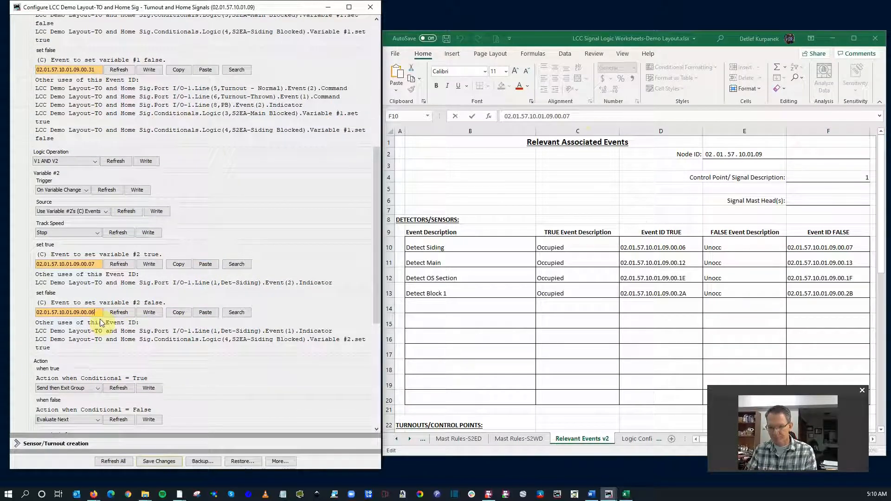
- Set the condition of Logic 6's Action 1 to Immediately
scroll(125, 333, down, 2)
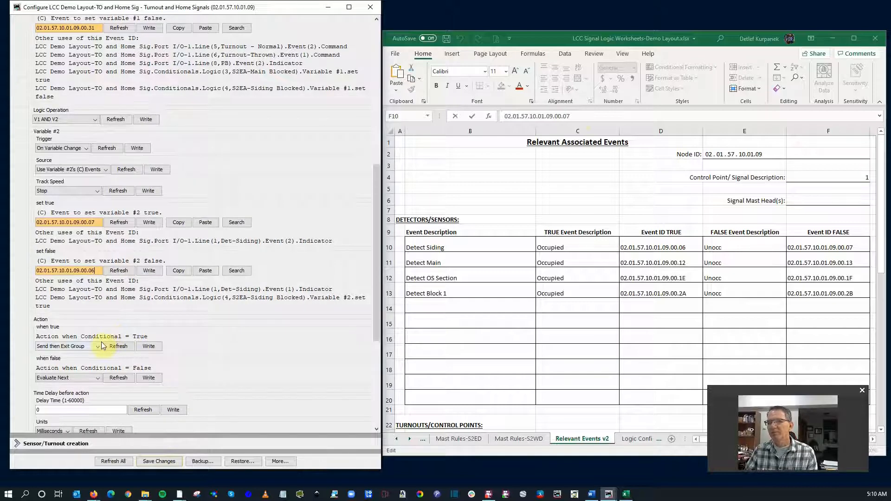
scroll(99, 345, down, 3)
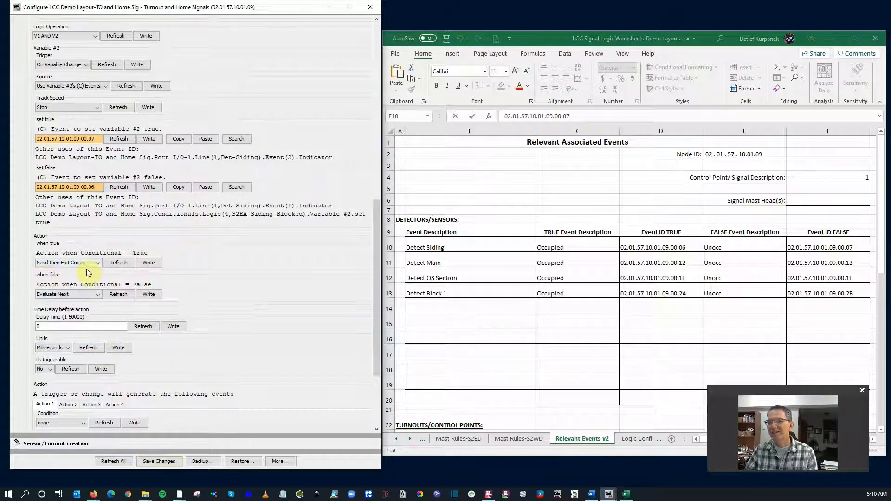
scroll(85, 281, down, 2)
scroll(85, 281, down, 2)
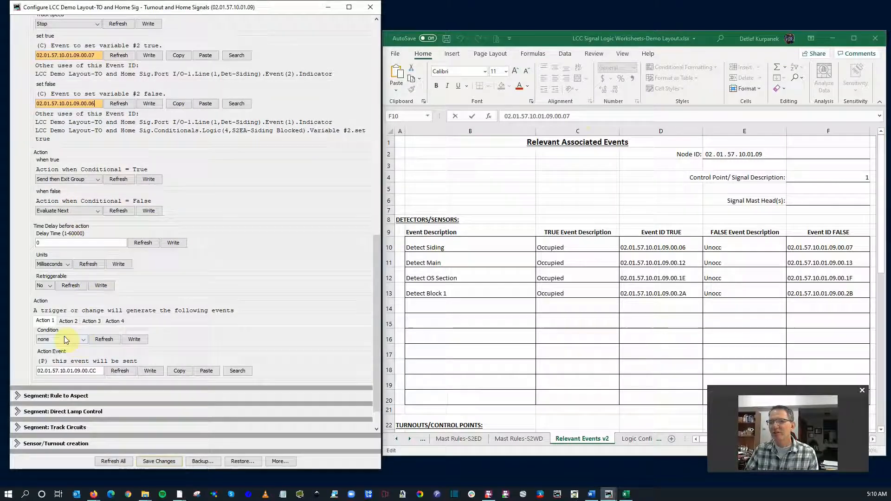
click(84, 340)
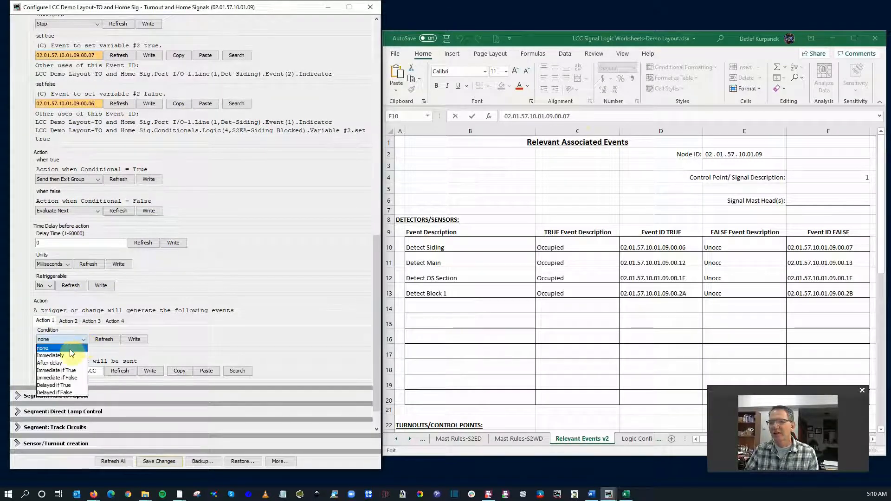
click(70, 356)
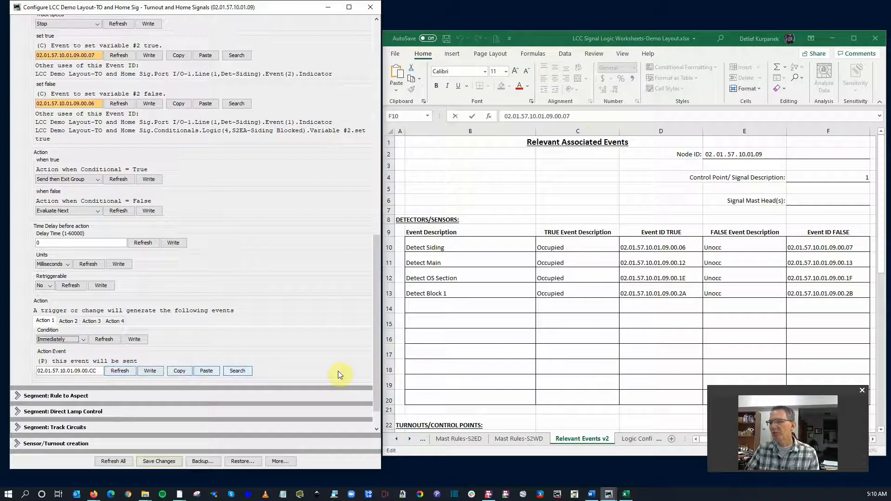
- Copy the Approach Slow rule's event ID 02.01.57.10.01.09.01.EB from the Mast Rules-S2EA sheet into Logic 6's Action 1 event and save the changes
click(422, 442)
click(422, 442)
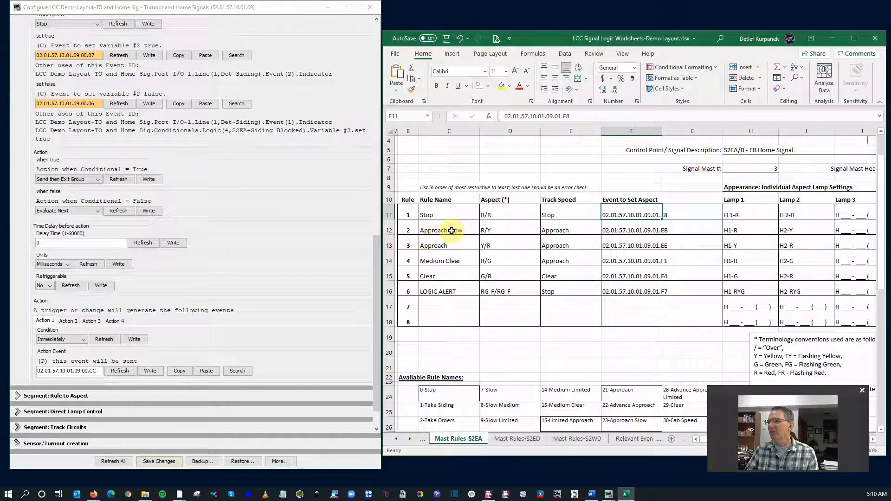
click(616, 234)
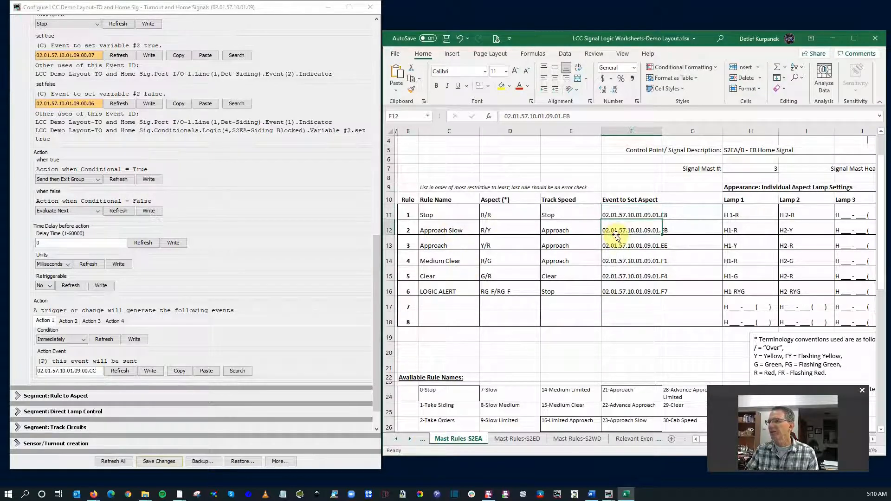
drag(578, 115, 468, 115)
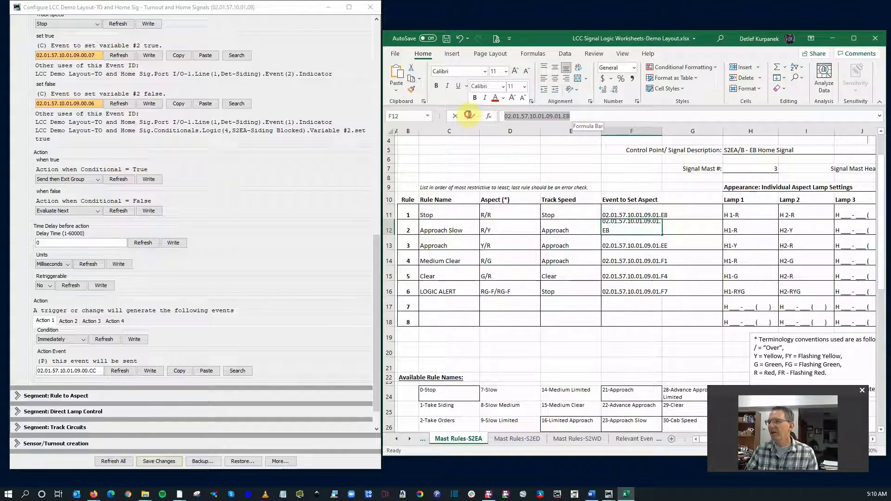
key(ctrl+c)
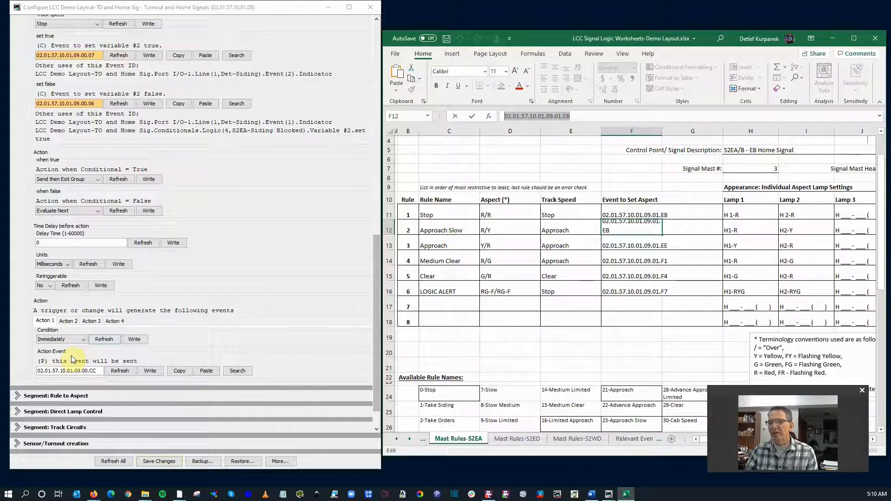
click(206, 371)
click(156, 464)
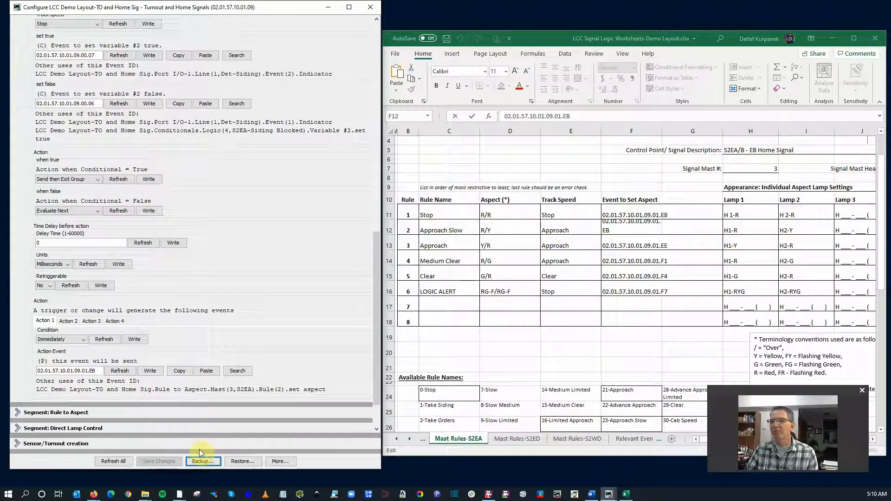
- Open Logic 8 and describe it as "S2EA-Main Clear"
scroll(254, 321, up, 15)
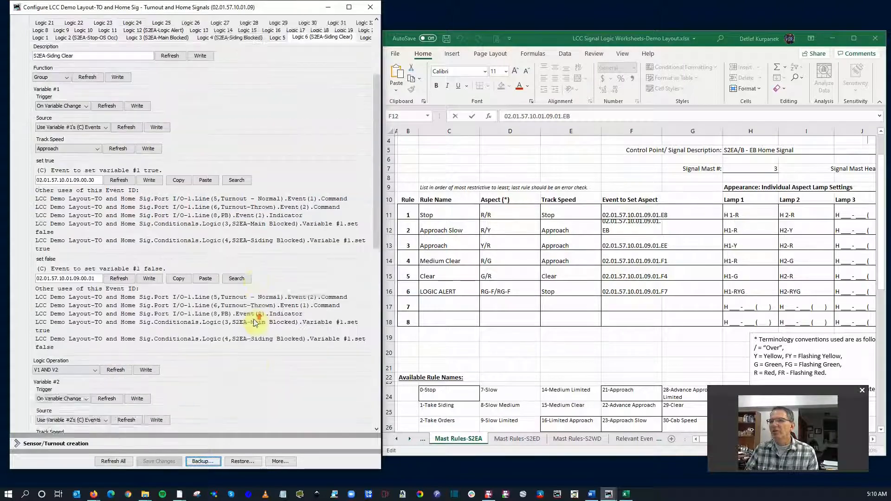
scroll(255, 322, up, 3)
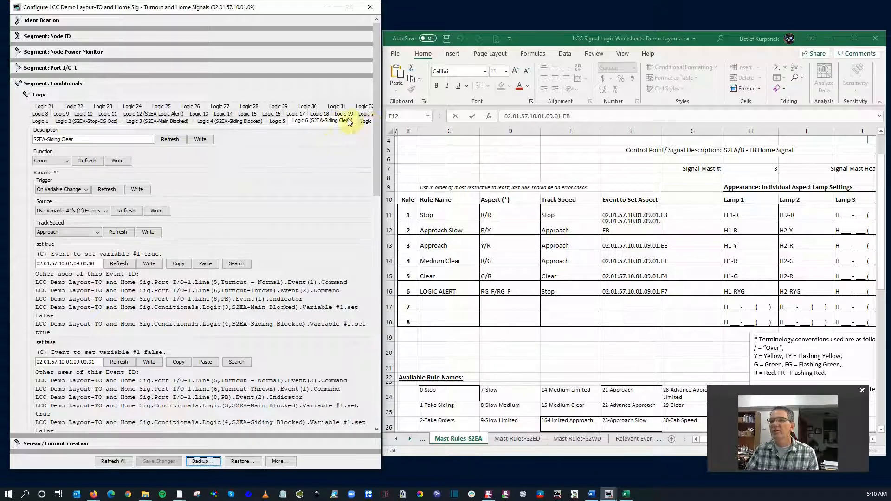
click(42, 114)
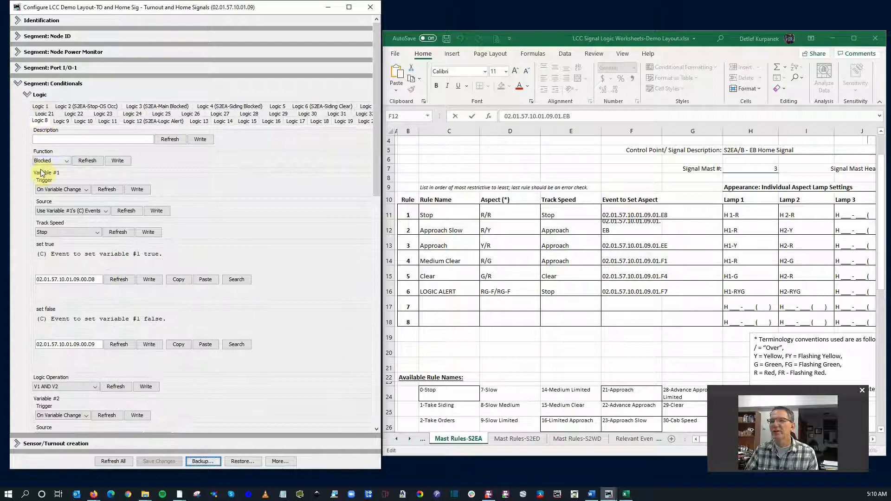
click(45, 141)
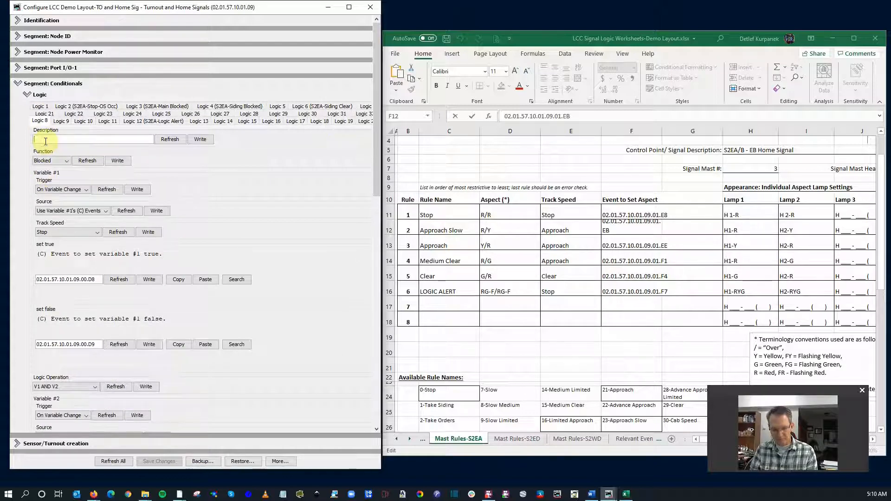
text(S2EA)
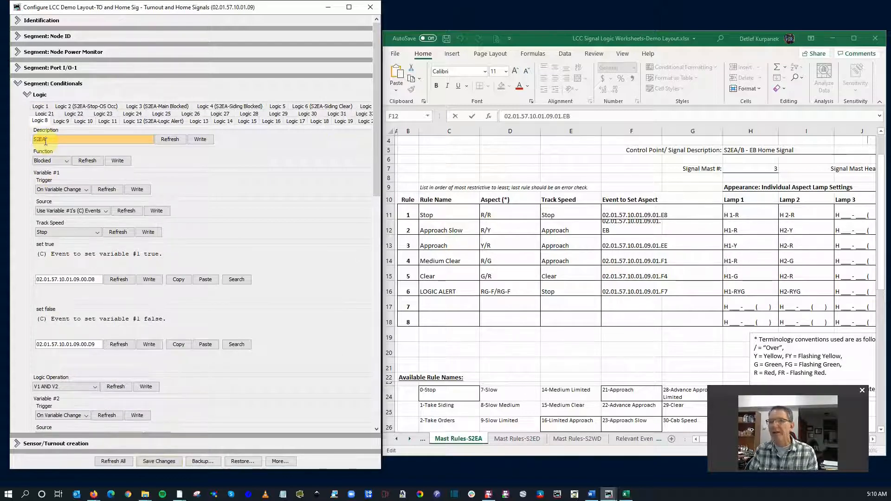
text(-Main Clear)
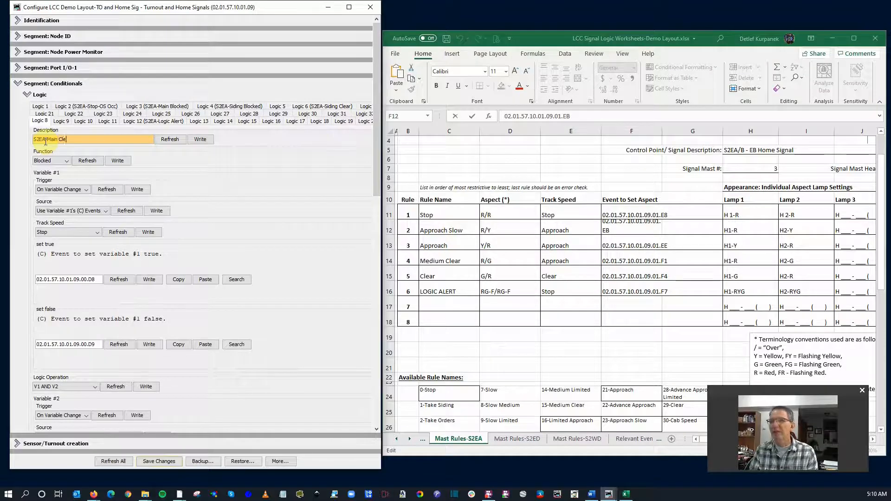
- Set Logic 8's function to Group and its Variable #1 track speed to Clear/Proceed
click(67, 162)
click(68, 176)
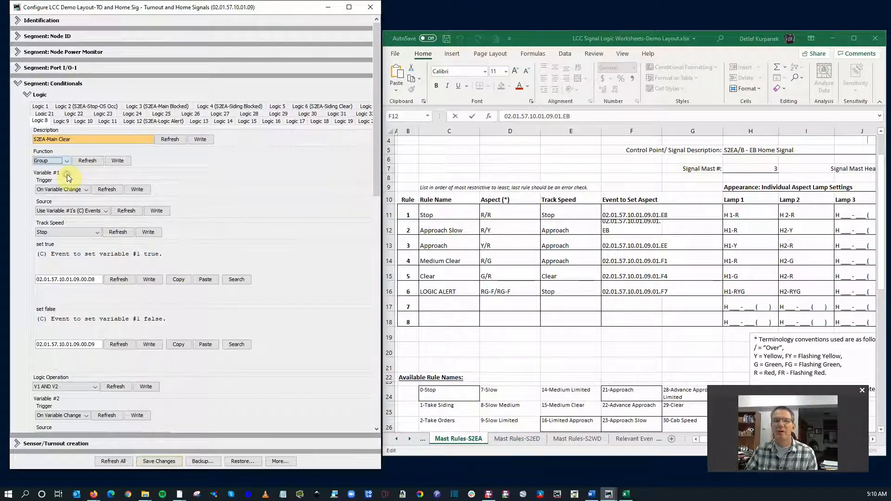
click(95, 233)
click(65, 295)
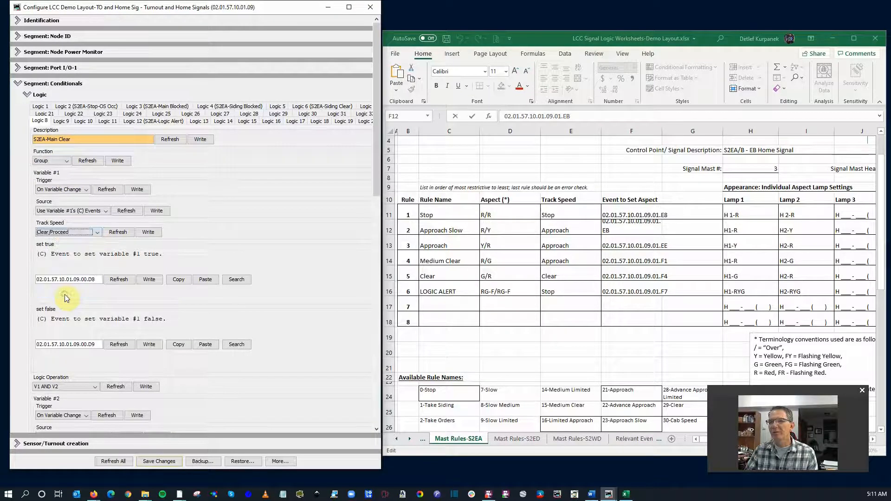
scroll(134, 285, down, 3)
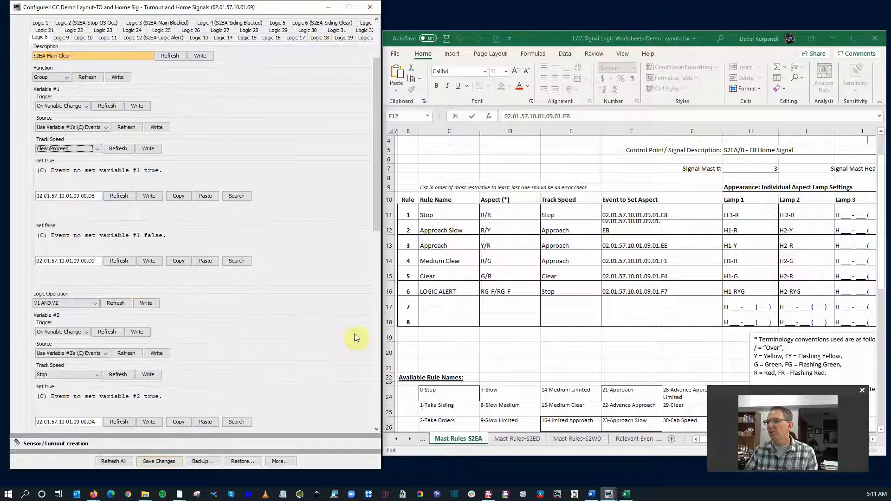
scroll(598, 325, down, 6)
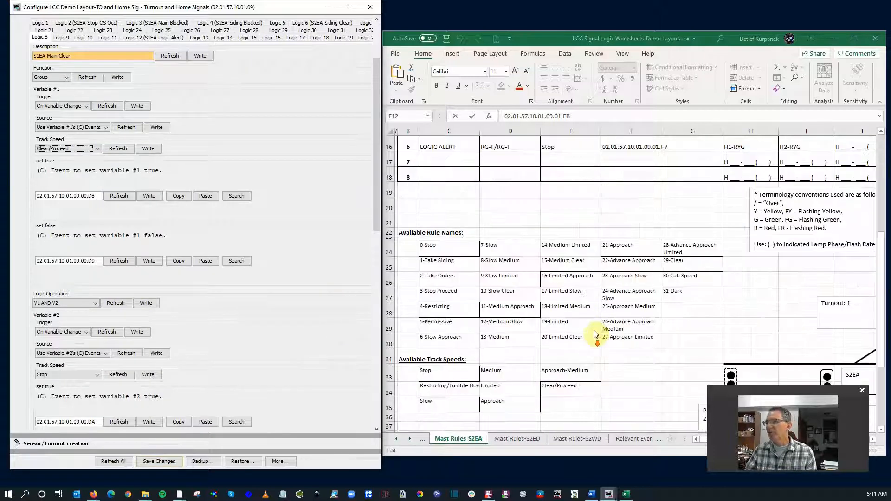
- Copy the turnout's Normal event ID 02.01.57.10.01.09.00.31 from the Relevant Events v2 sheet into Logic 8's Variable #1 set true event
scroll(599, 325, up, 3)
click(629, 441)
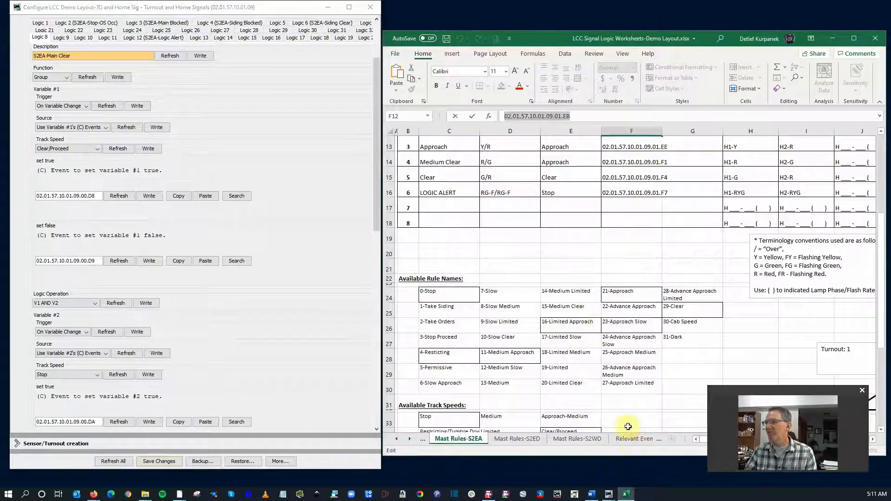
click(628, 440)
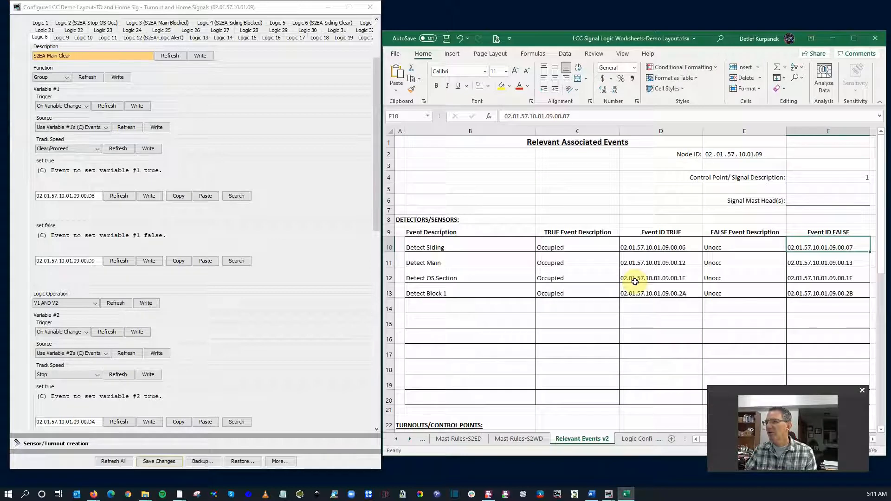
scroll(635, 283, down, 4)
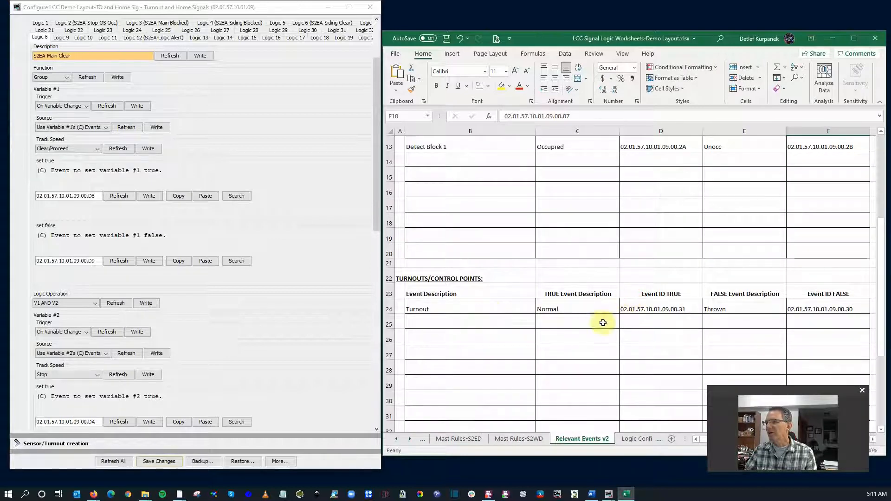
click(639, 309)
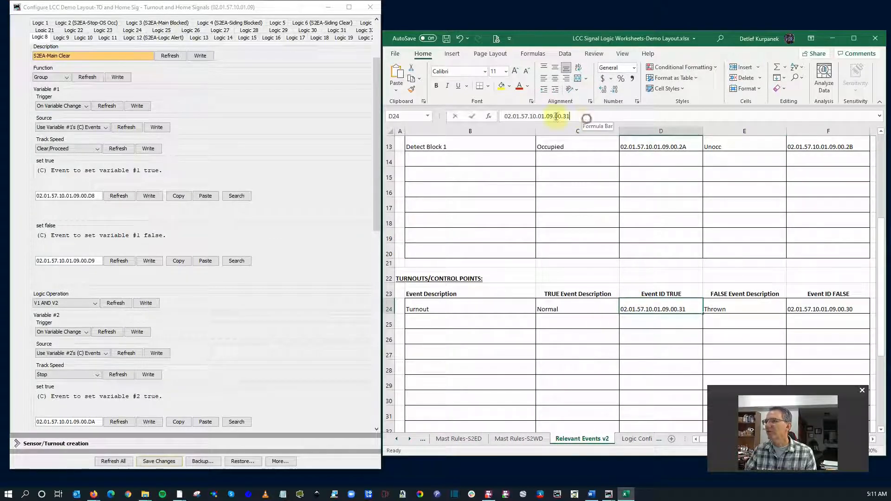
drag(586, 118, 429, 101)
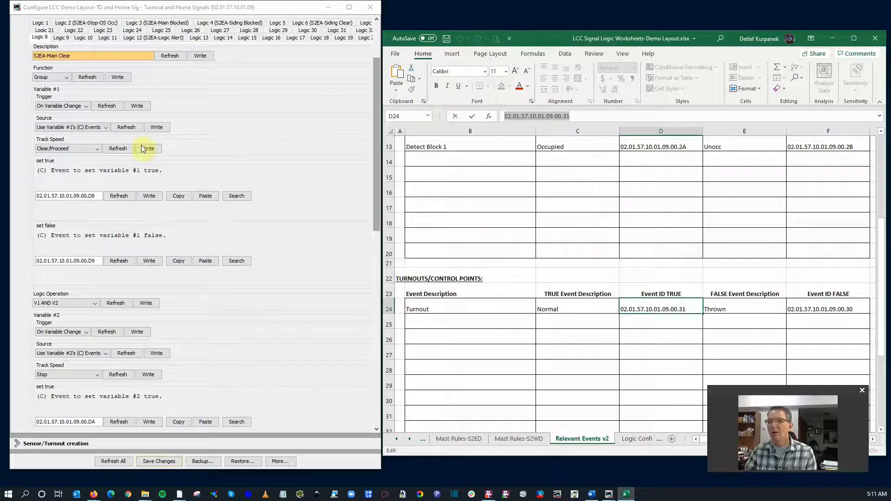
click(205, 196)
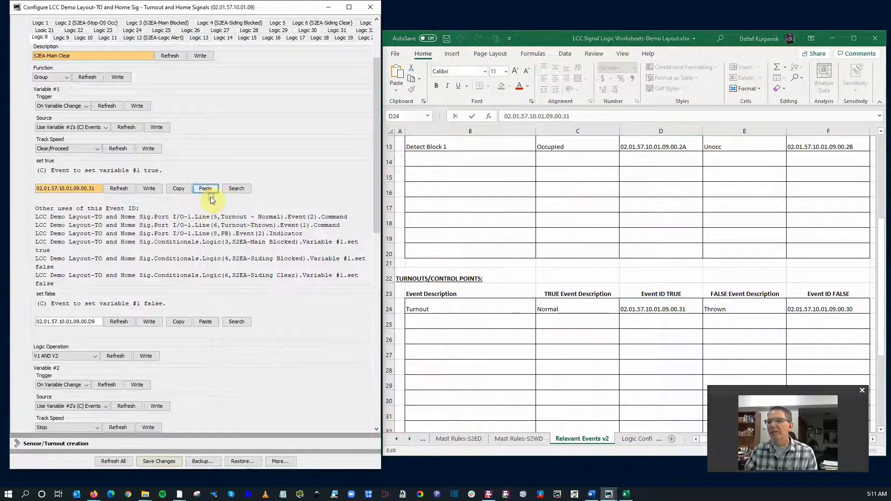
- Set Logic 8's Variable #1 set false event to the turnout's Thrown event ID 02.01.57.10.01.09.00.30
click(205, 322)
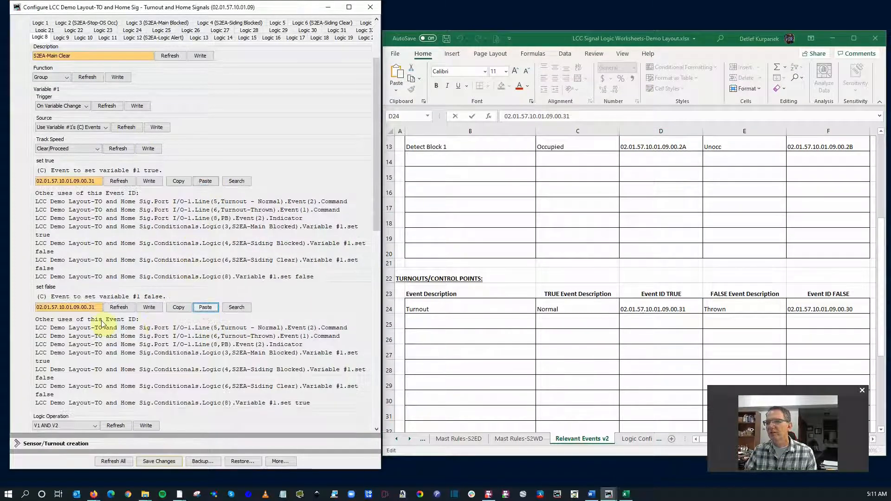
click(96, 307)
key(BackSpace)
text(0)
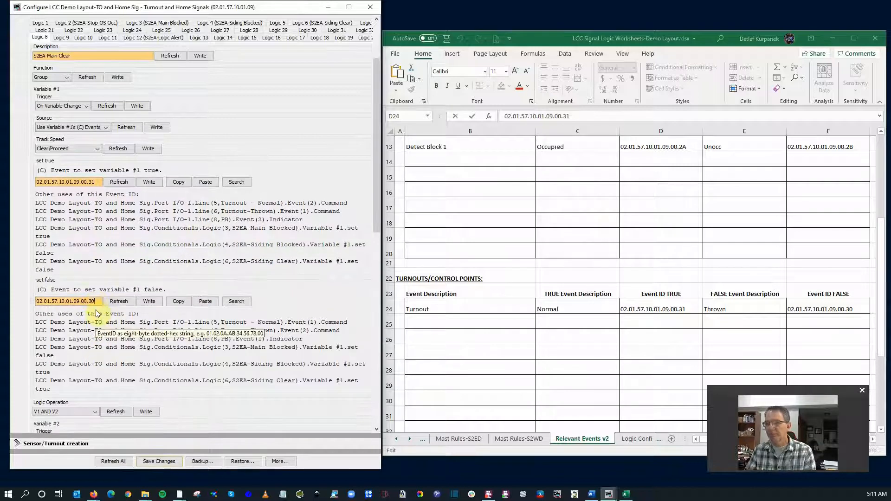
- Copy the Detect Main unoccupied event ID 02.01.57.10.01.09.00.13 from the Relevant Events v2 sheet into Logic 8's Variable #2 set true event
scroll(106, 310, down, 3)
scroll(94, 329, down, 3)
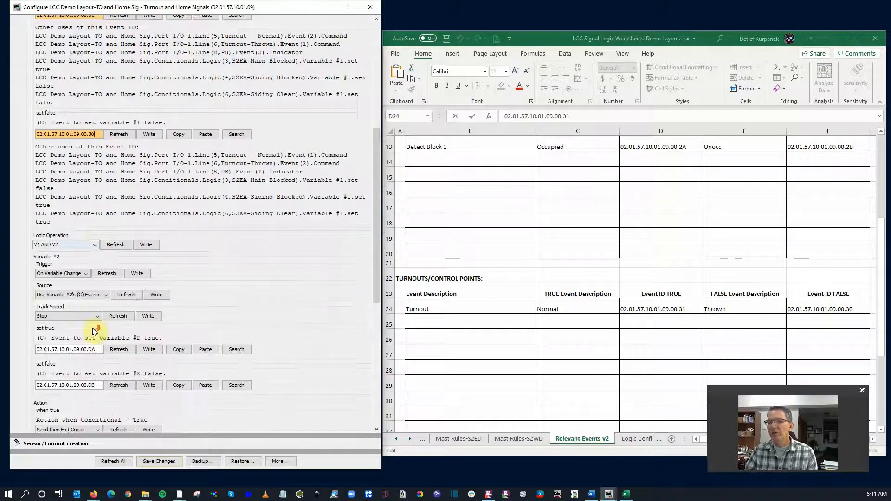
scroll(746, 284, up, 4)
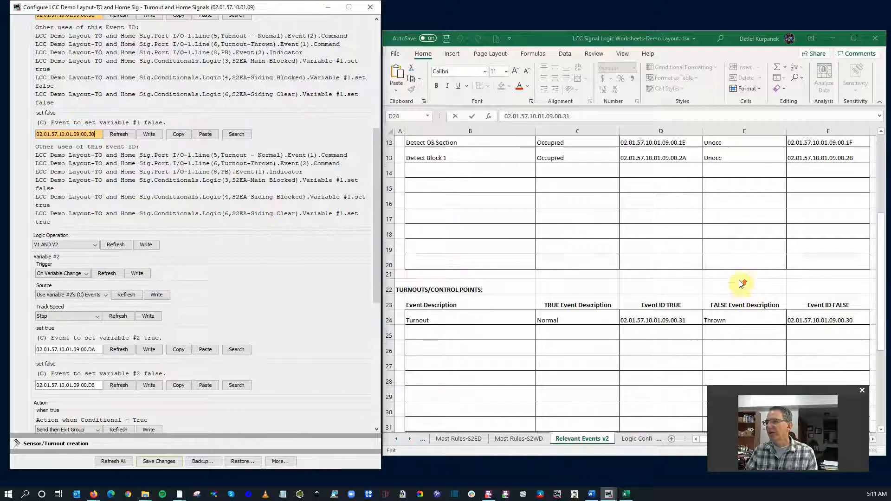
click(688, 262)
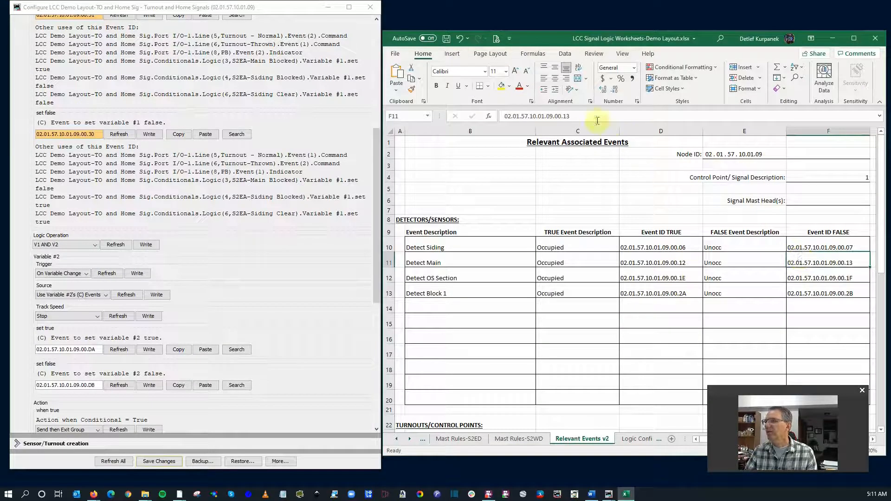
drag(567, 116, 505, 115)
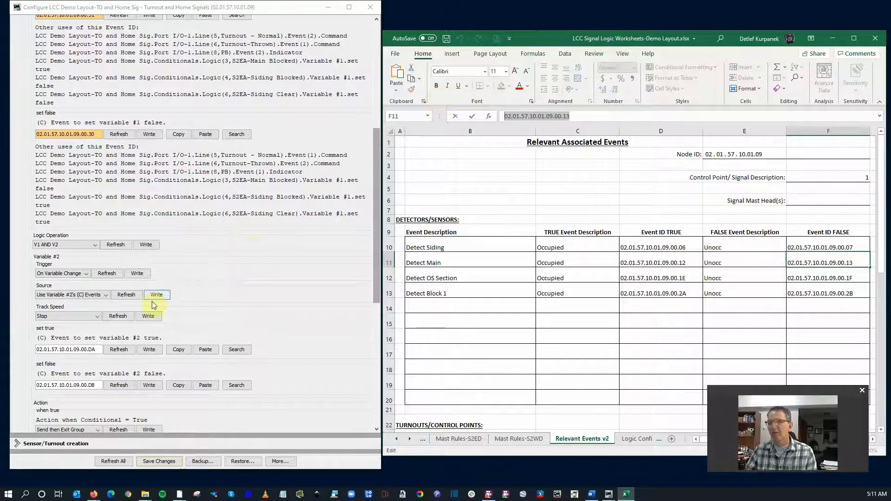
scroll(113, 376, down, 3)
click(205, 308)
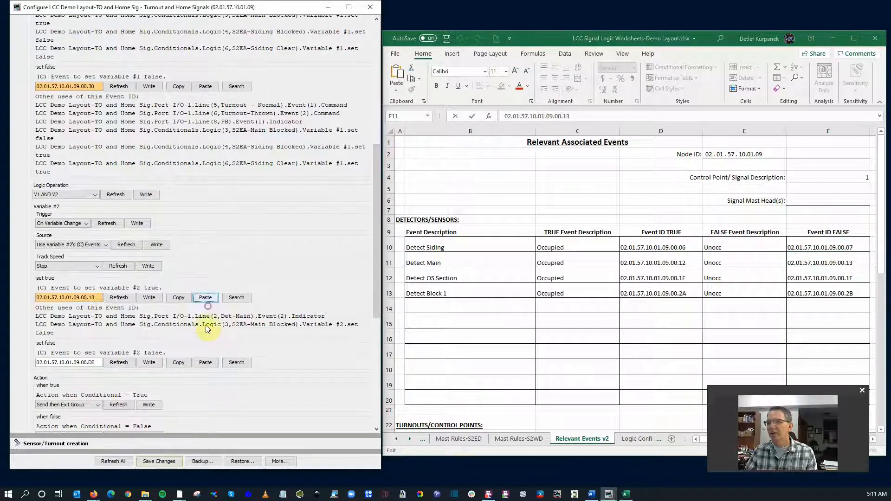
- Set Logic 8's Variable #2 set false event to the Detect Main occupied event ID 02.01.57.10.01.09.00.12
click(206, 362)
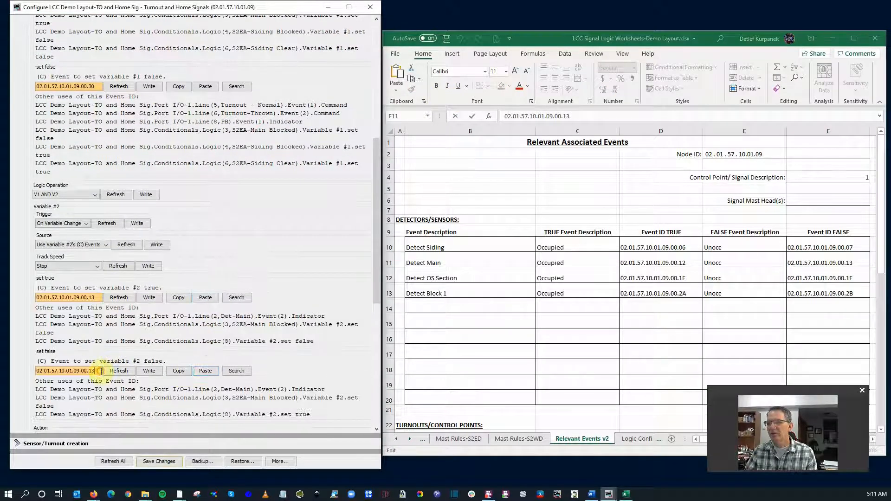
key(BackSpace)
text(2)
- Set the condition of Logic 8's Action 1 to Immediately
scroll(211, 339, down, 4)
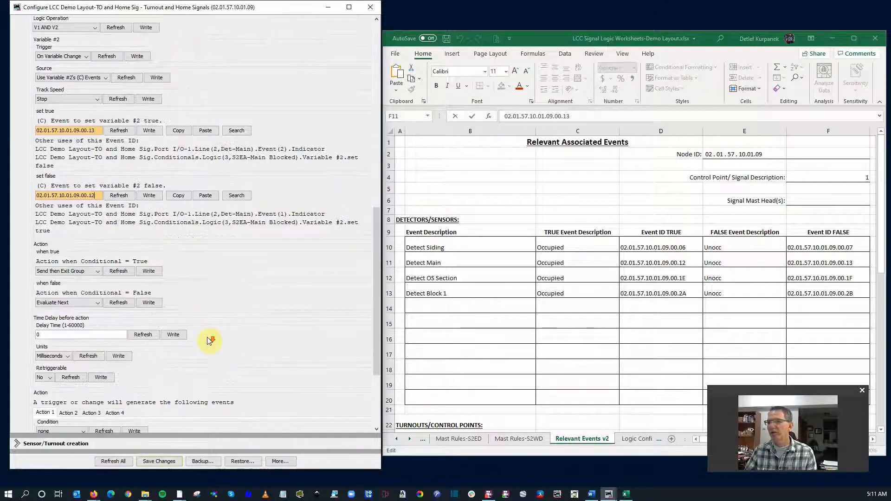
scroll(195, 305, down, 6)
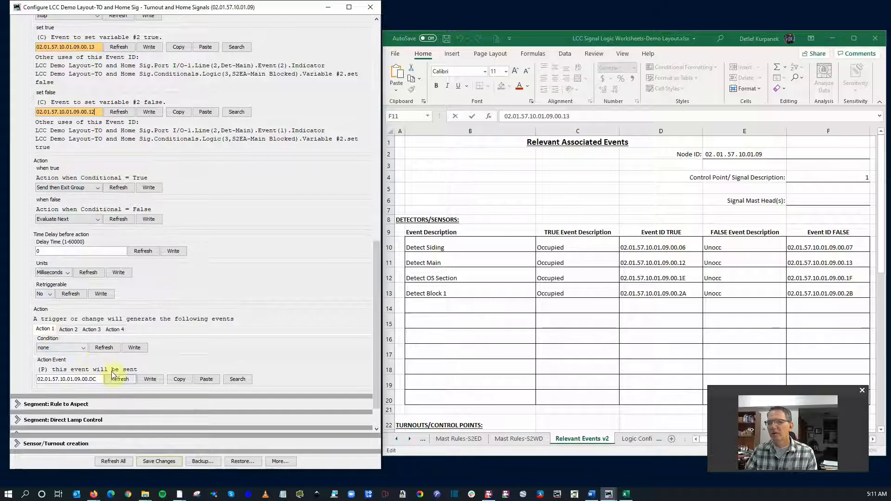
click(84, 348)
click(70, 359)
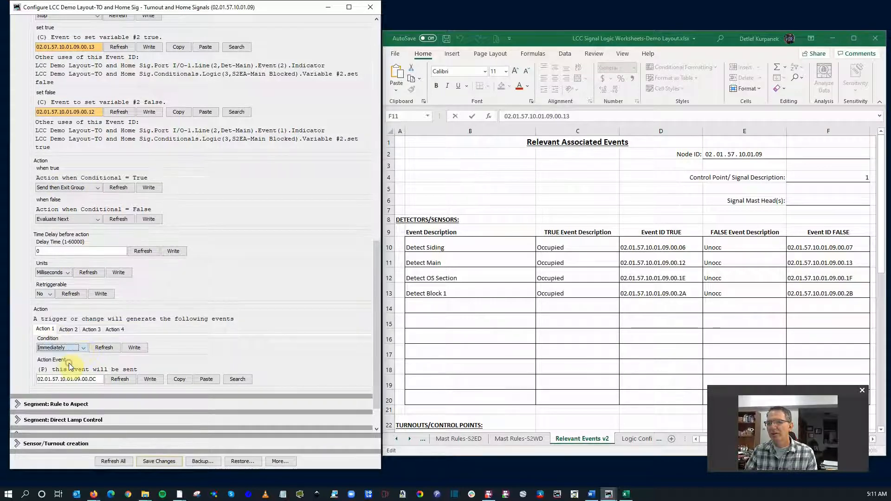
- Copy the Clear rule's event ID 02.01.57.10.01.09.01.F4 from the Mast Rules-S2EA sheet into Logic 8's Action 1 event and save the changes
click(425, 441)
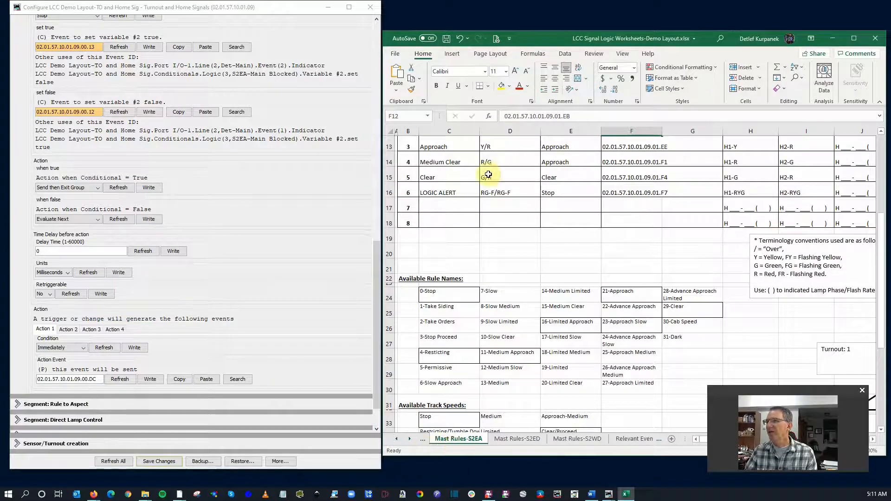
click(624, 178)
click(578, 115)
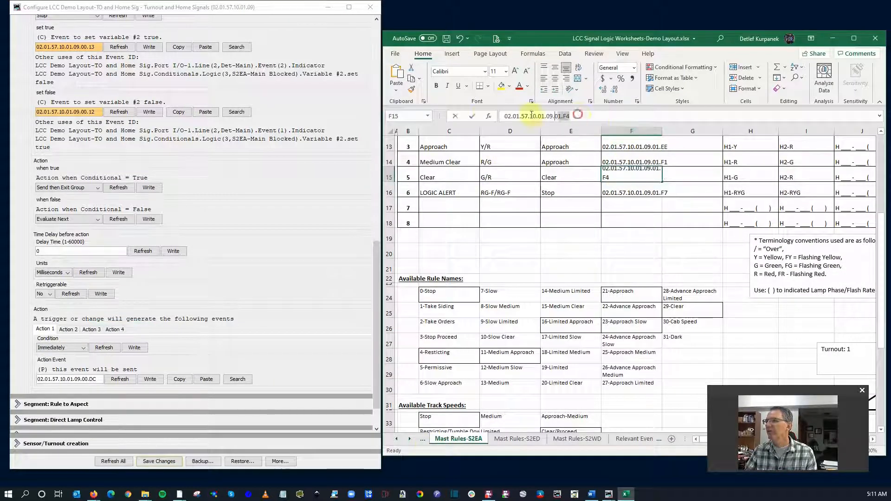
double_click(579, 115)
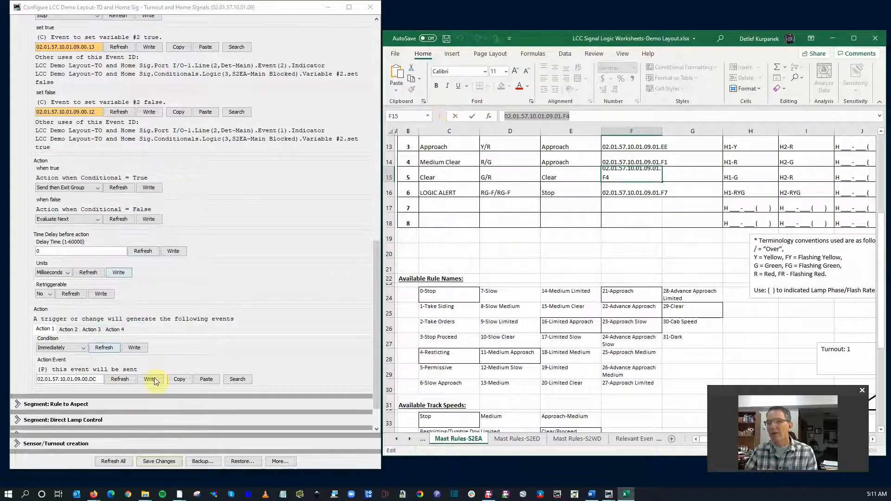
click(206, 380)
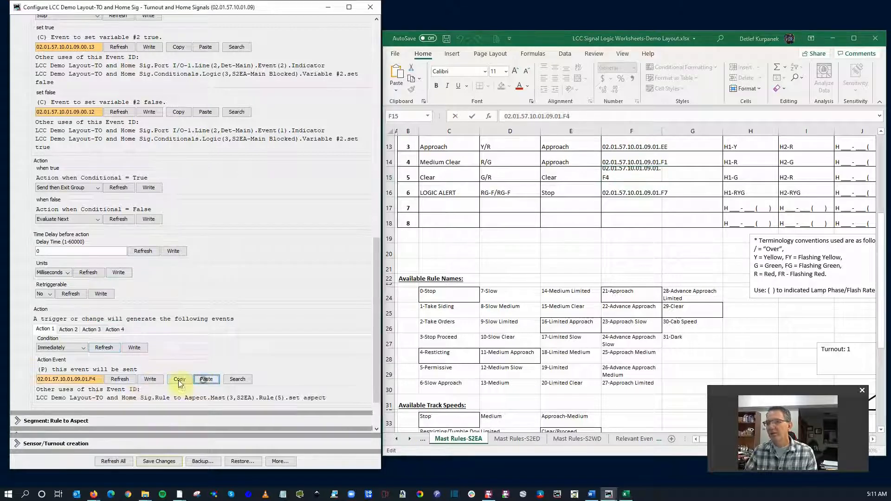
click(149, 379)
click(159, 461)
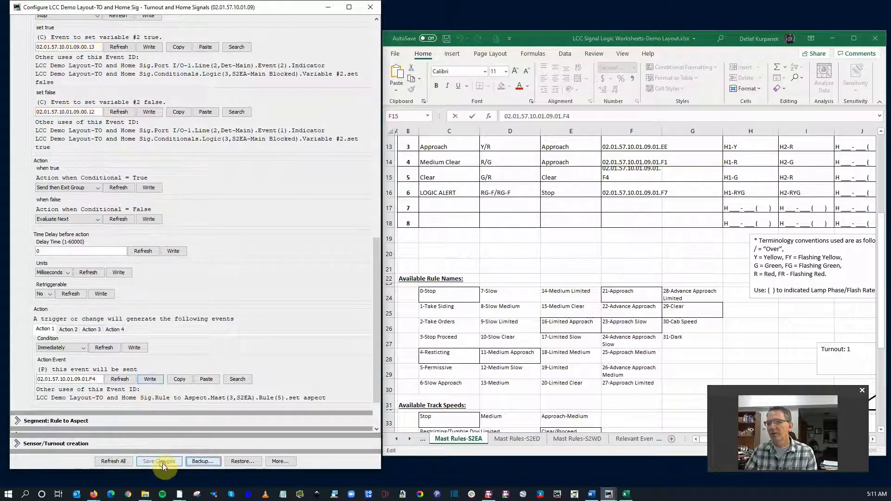
- Return to the start of the Conditionals segment and widen the node configuration window so the Logic tabs fit
scroll(225, 306, up, 8)
scroll(223, 305, up, 4)
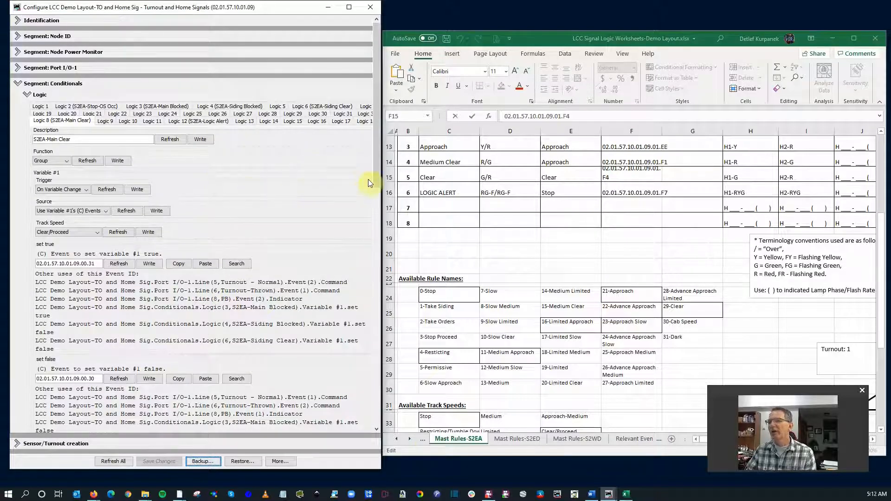
drag(380, 190, 452, 193)
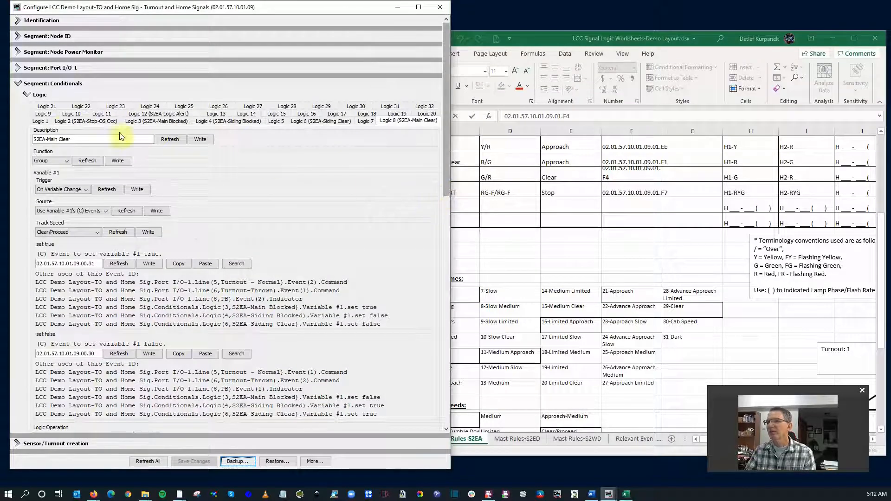